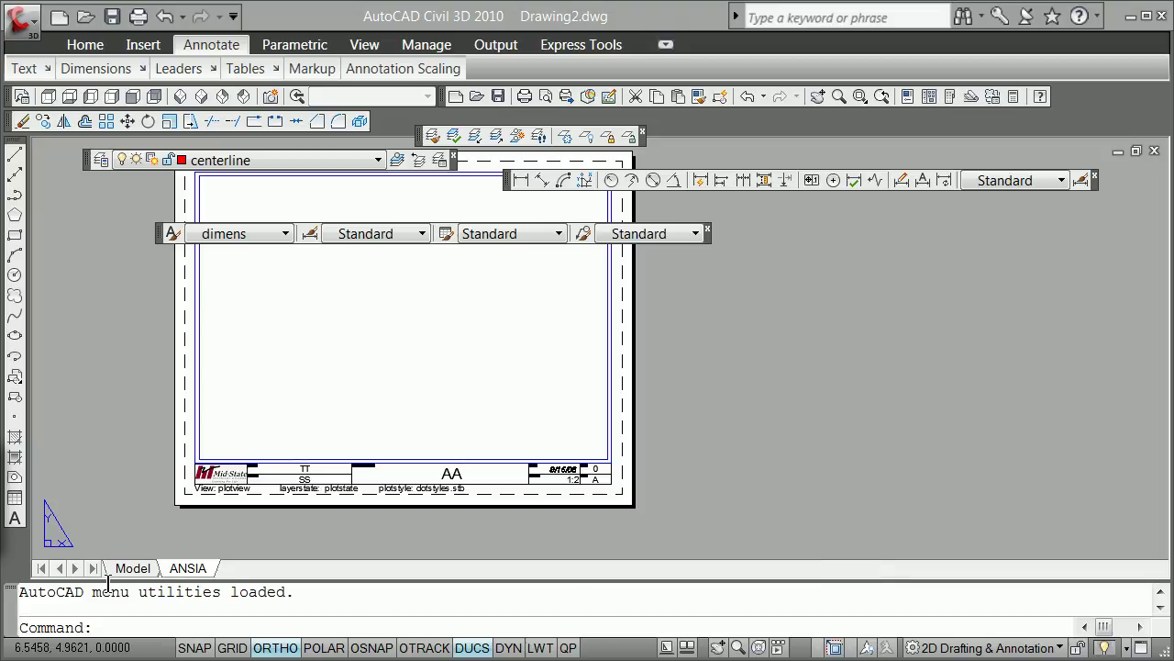
Step: Switch from the ANSIA layout to model space and move the dimension style toolbar to the right
mouse_move(129, 570)
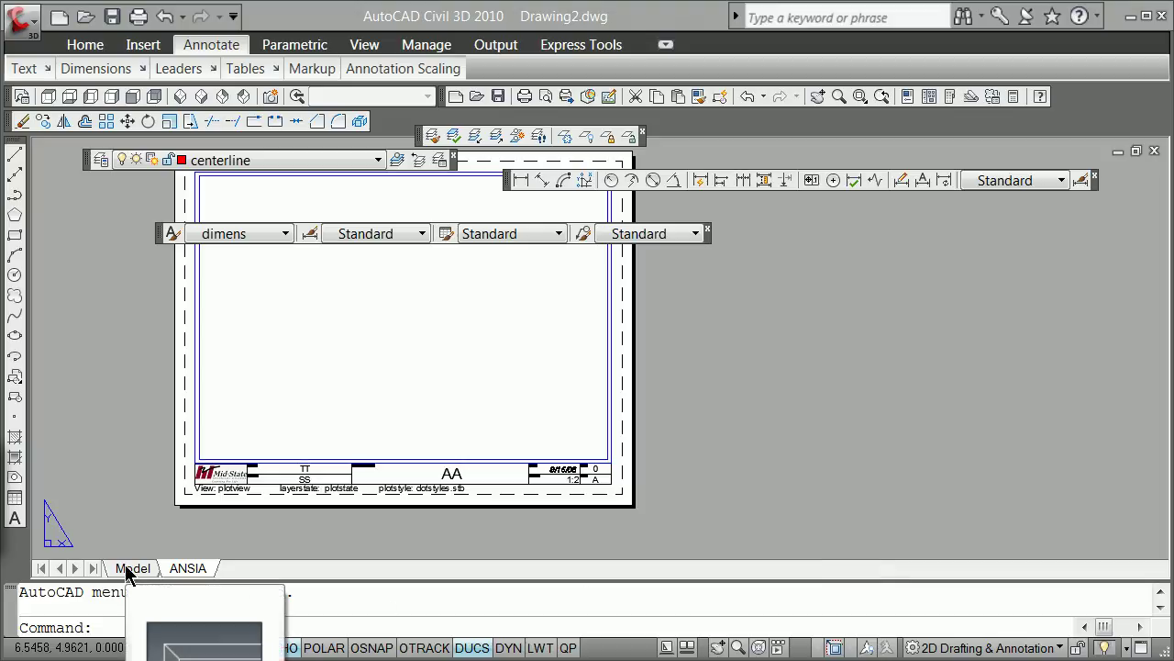
click(128, 569)
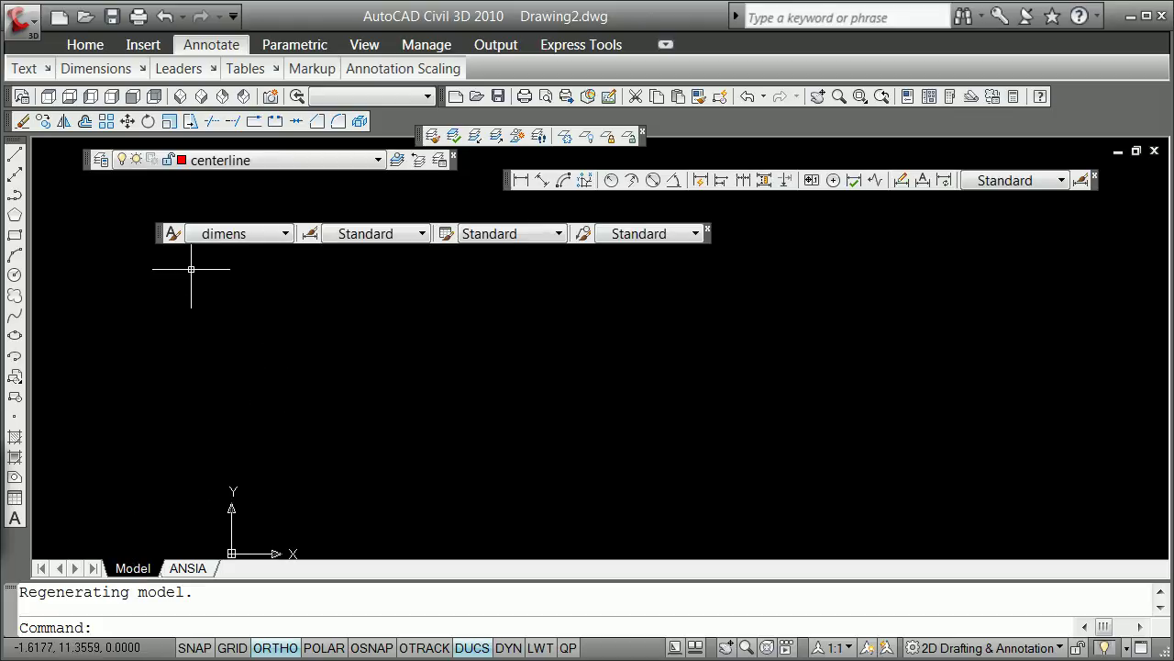
drag(157, 245, 517, 230)
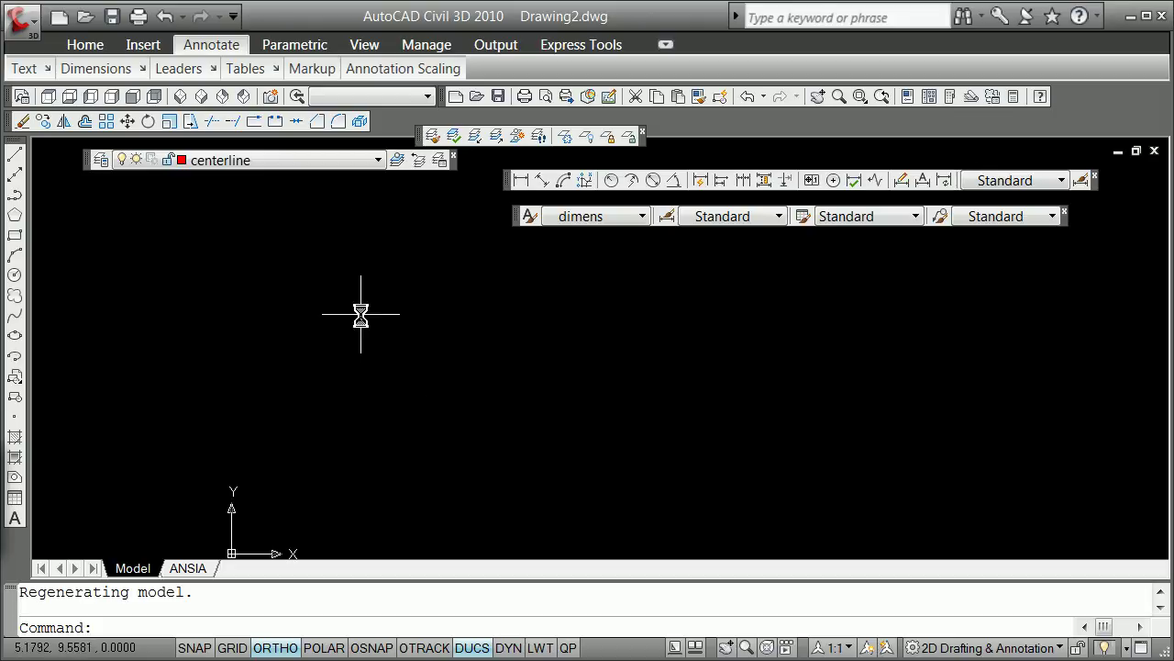
Step: Make layer 0 current instead of centerline from the Layer Control dropdown
click(378, 162)
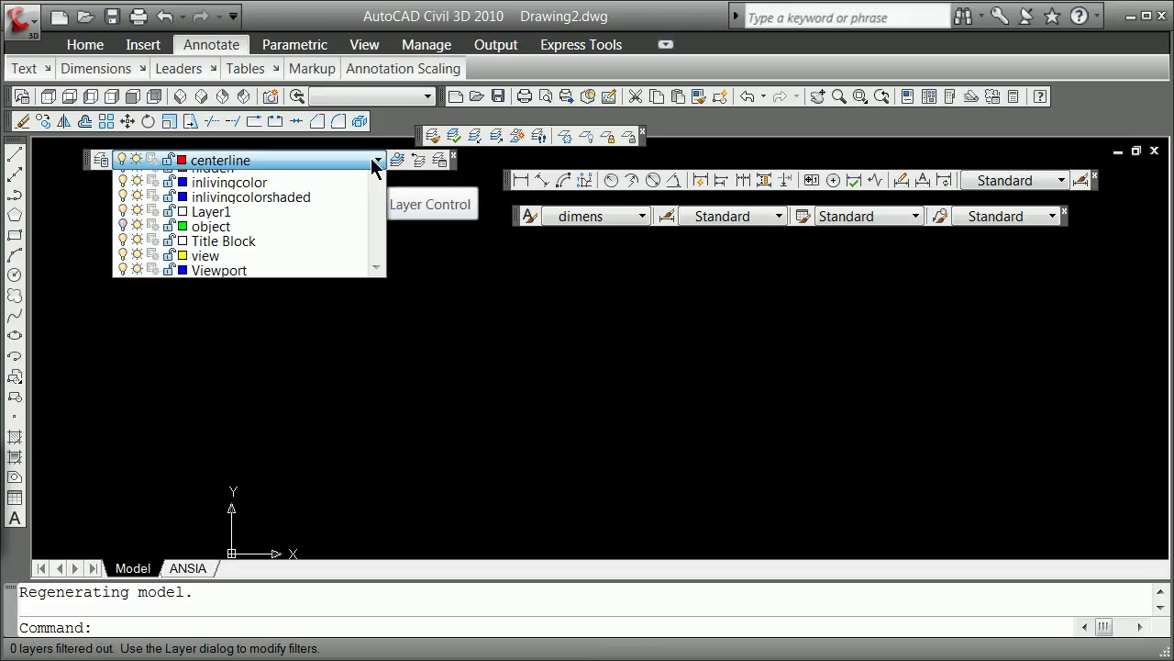
click(261, 177)
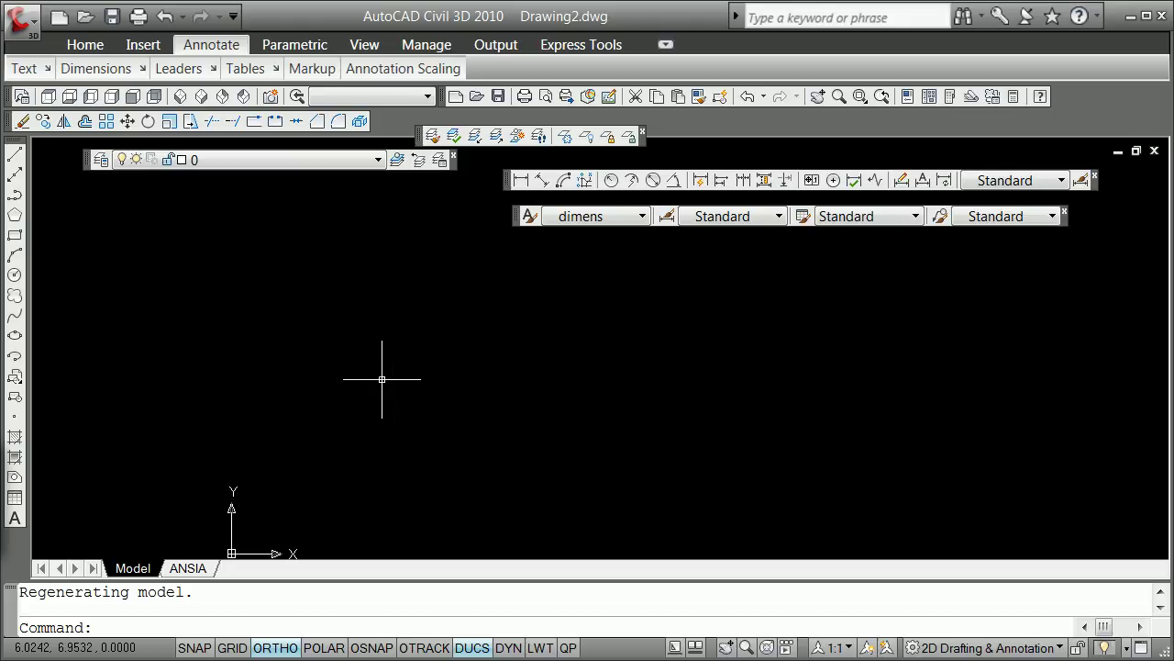
Step: Open the Options dialog from the right-click menu and cancel it unchanged
right_click(418, 328)
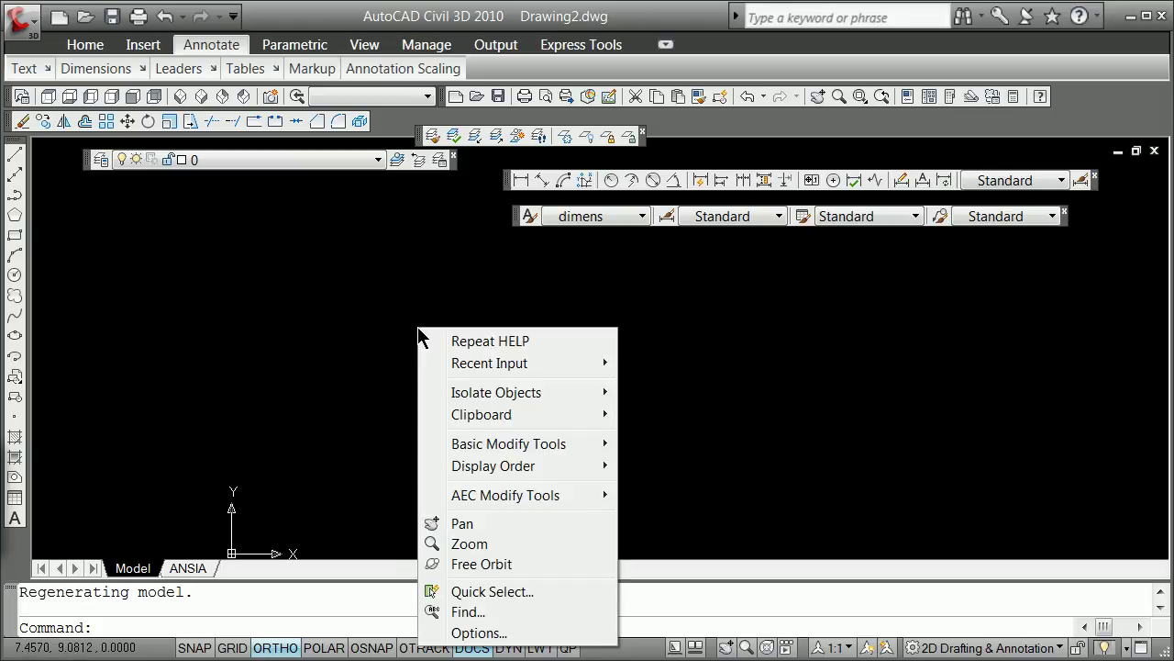
click(492, 632)
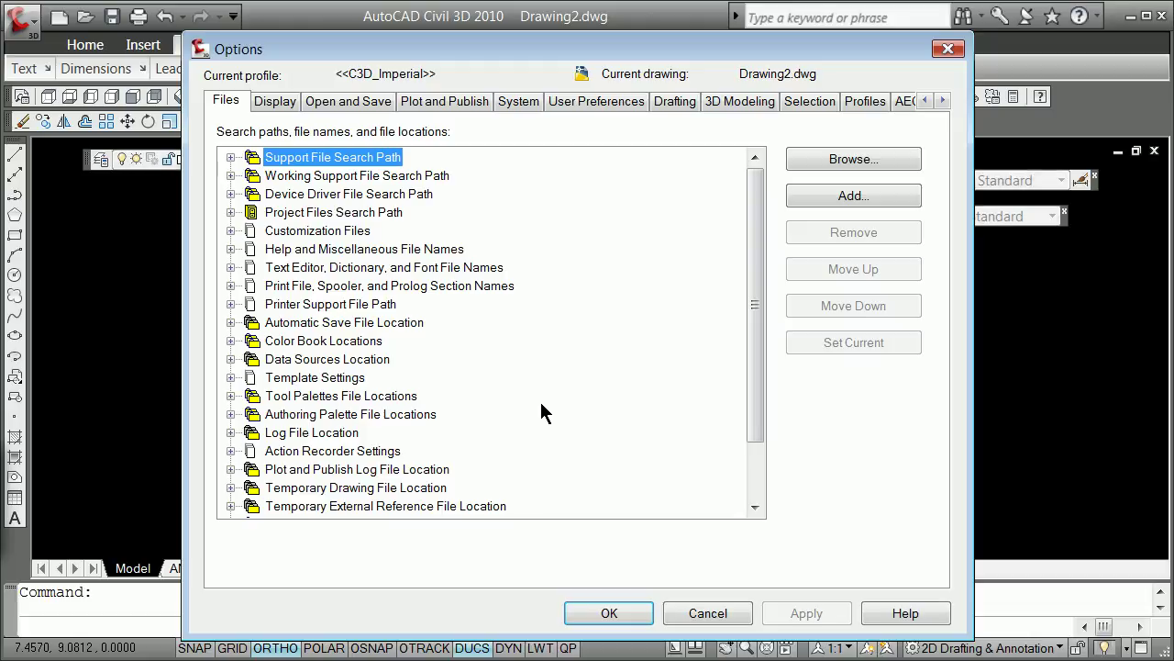
click(746, 613)
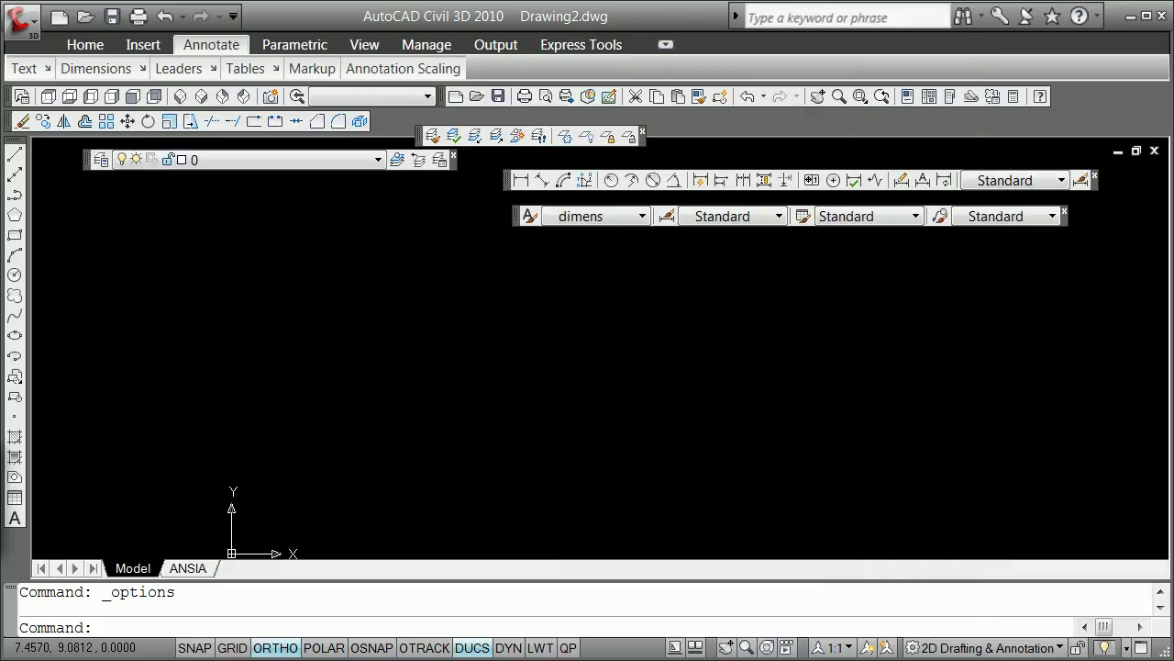
Step: Try several window selections over the empty canvas
right_click(582, 357)
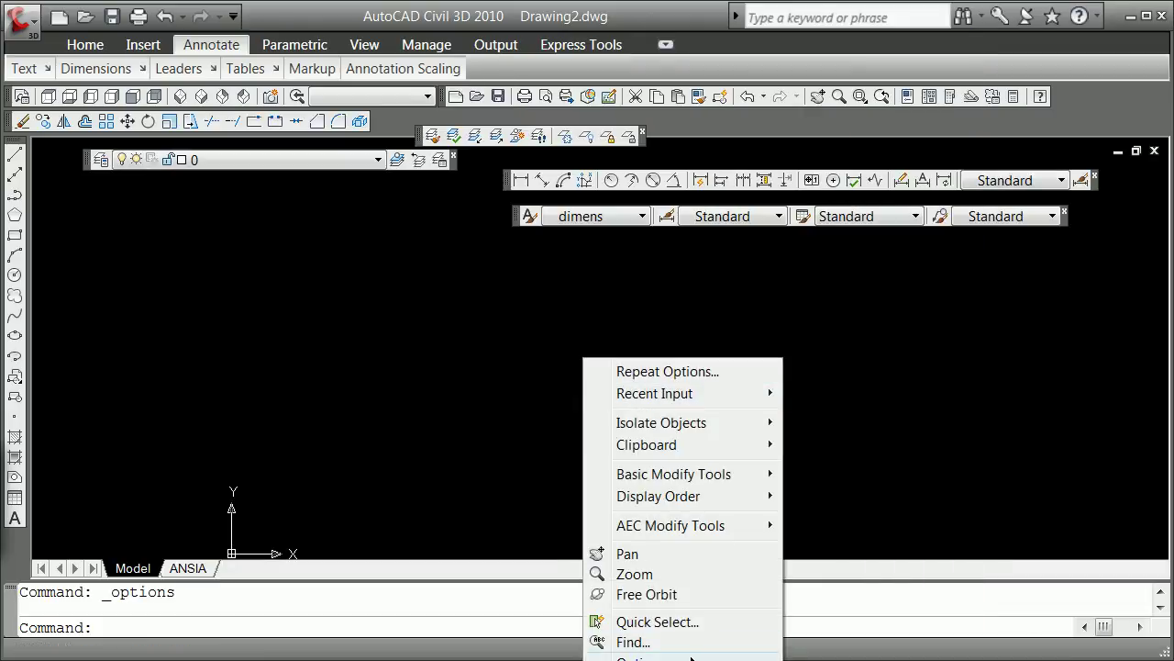
click(482, 408)
click(424, 472)
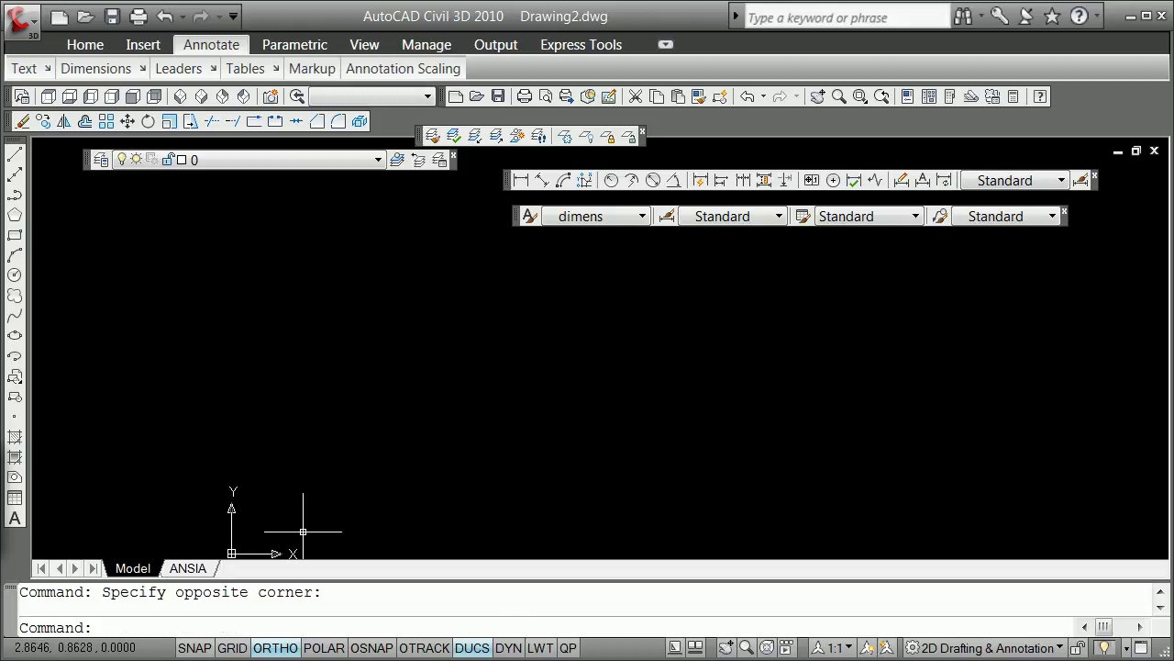
right_click(386, 413)
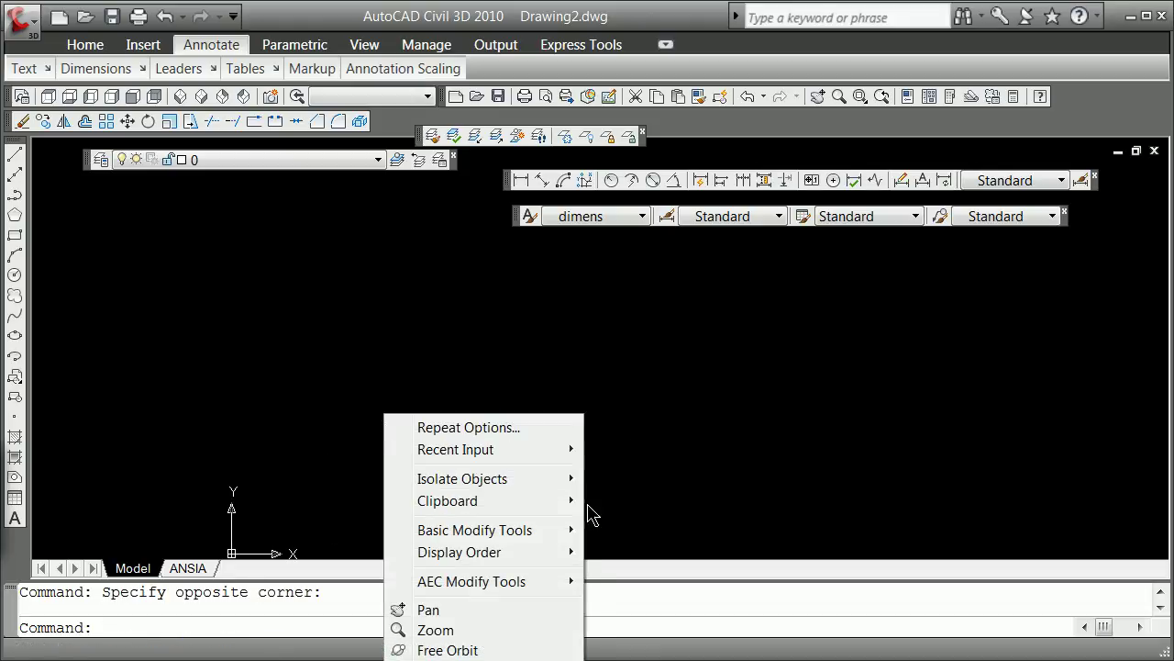
click(628, 387)
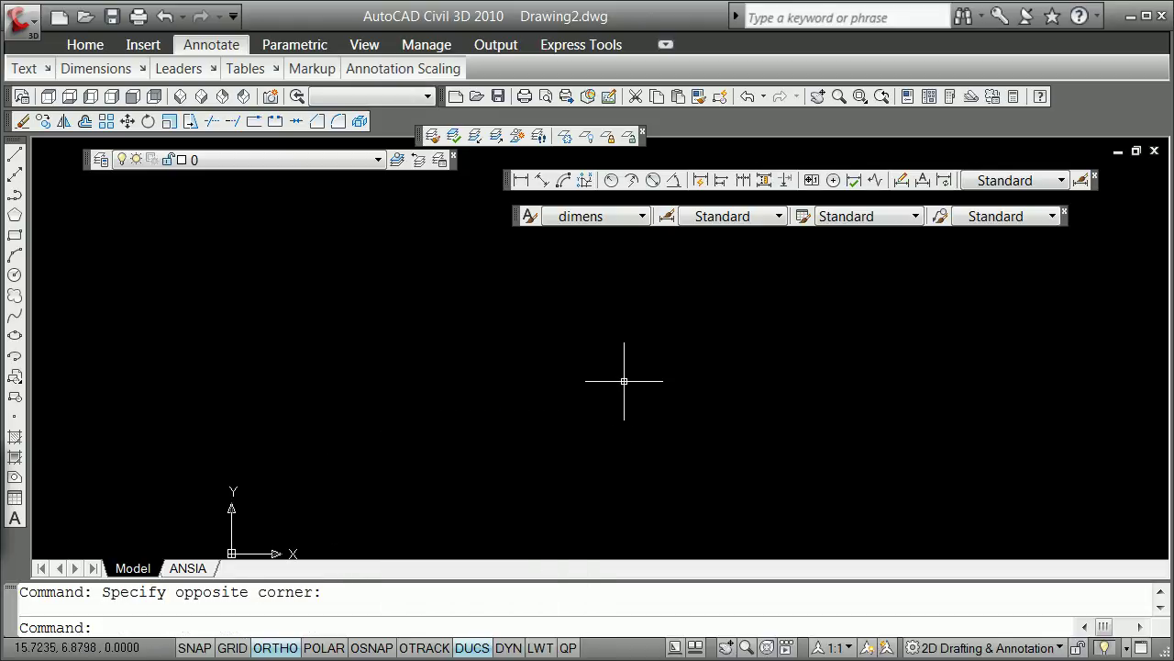
right_click(622, 360)
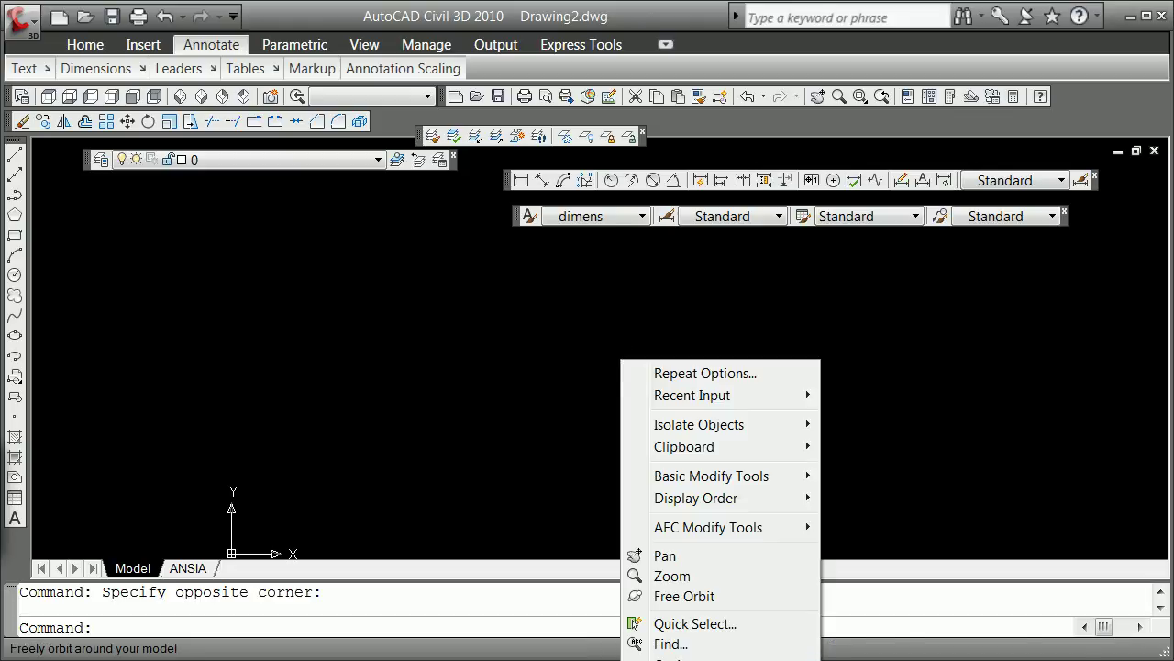
click(404, 240)
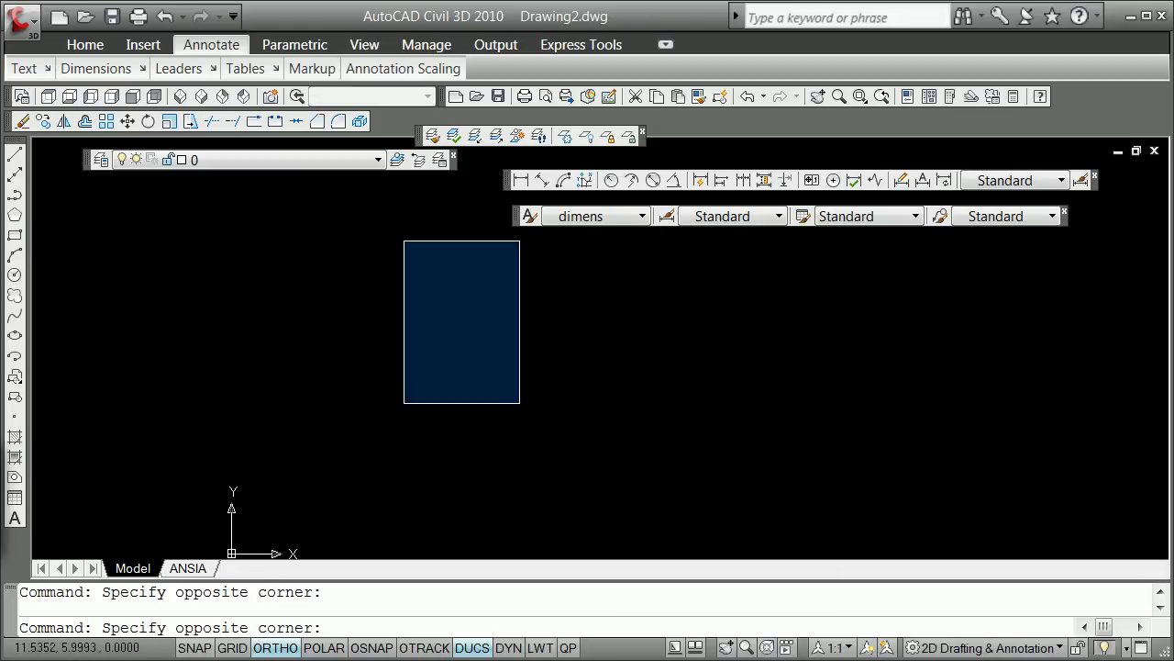
click(518, 386)
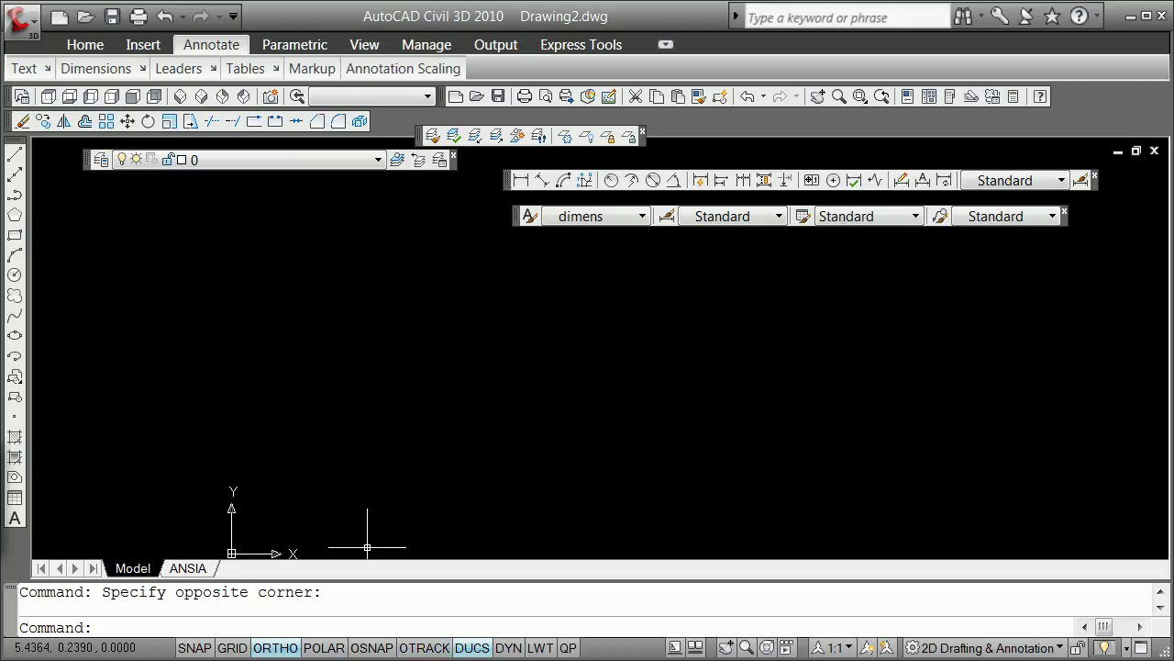
Step: Dismiss the dynamic UCS options unchanged and turn snap mode on
right_click(484, 648)
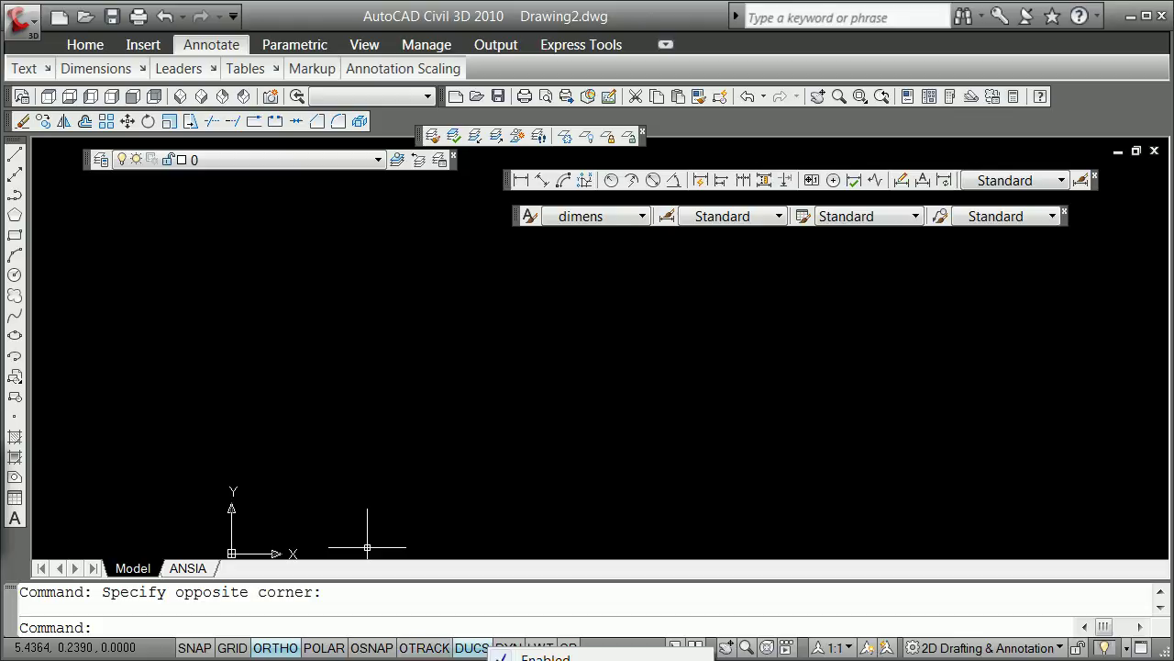
click(484, 511)
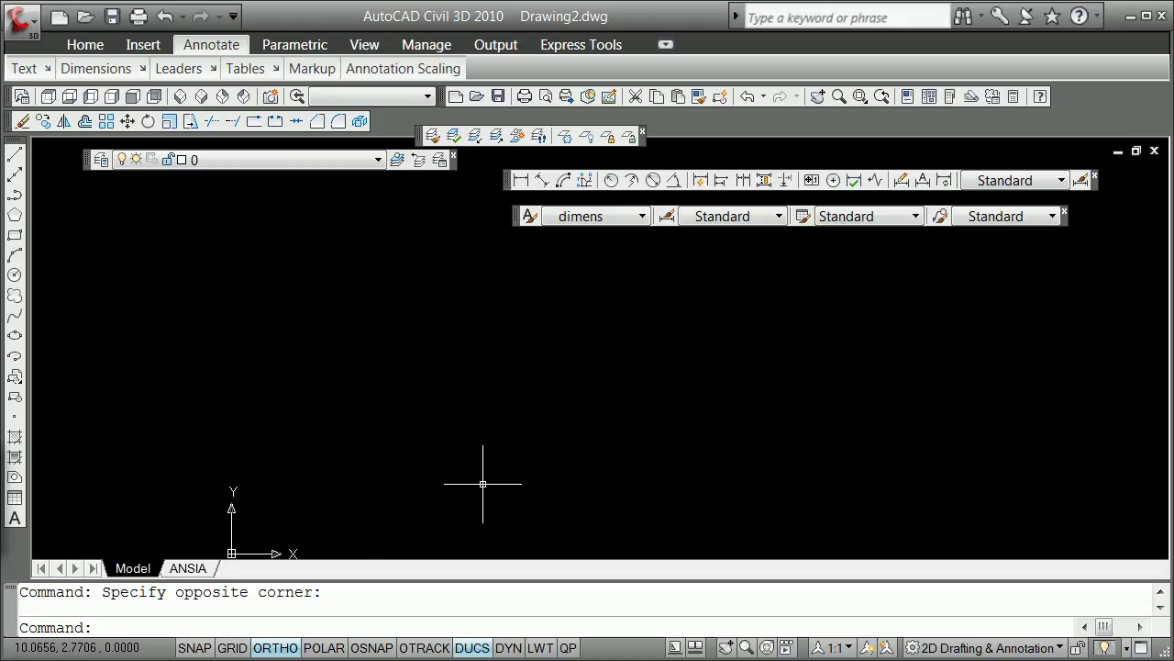
click(195, 648)
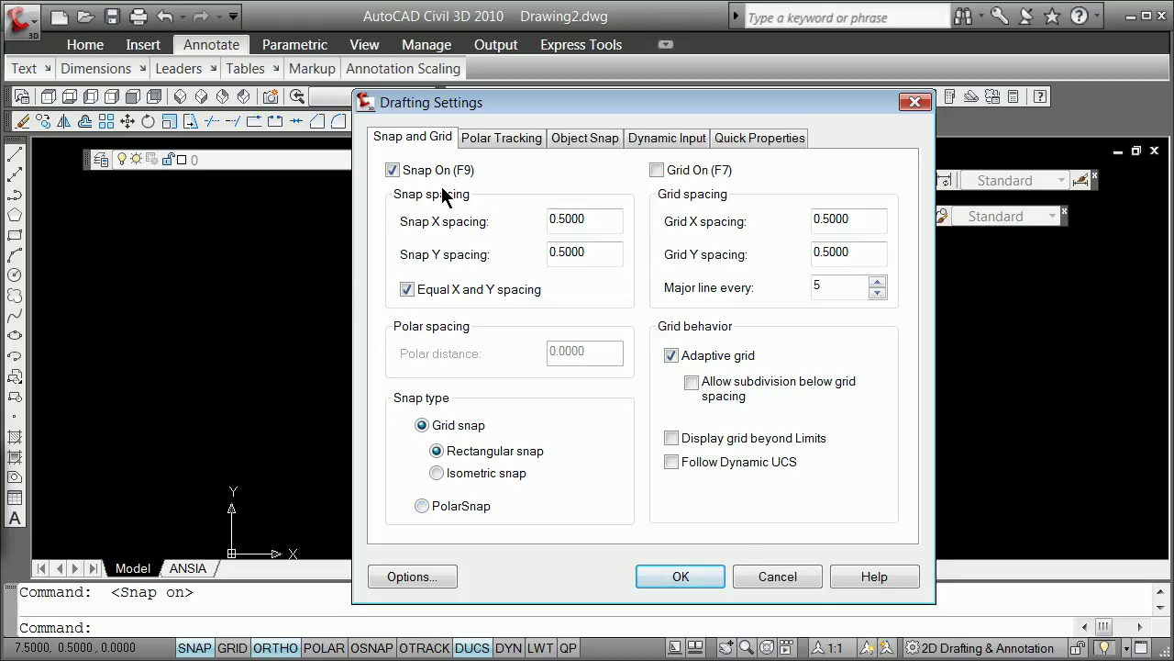
click(776, 577)
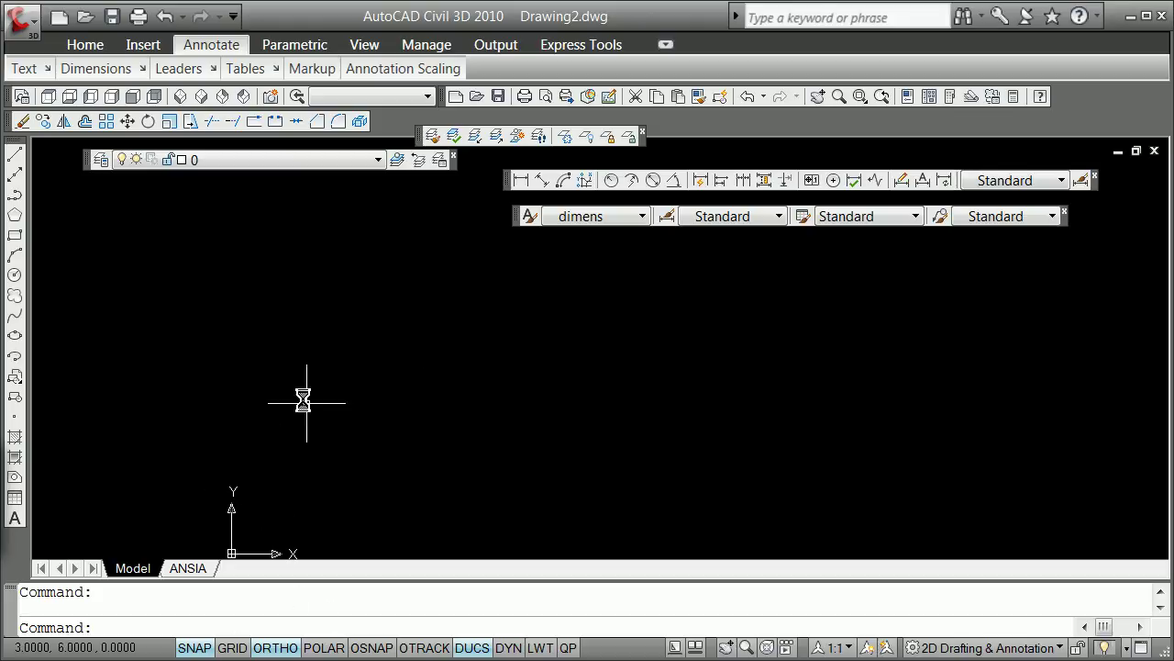
text(i)
key(Escape)
text(i)
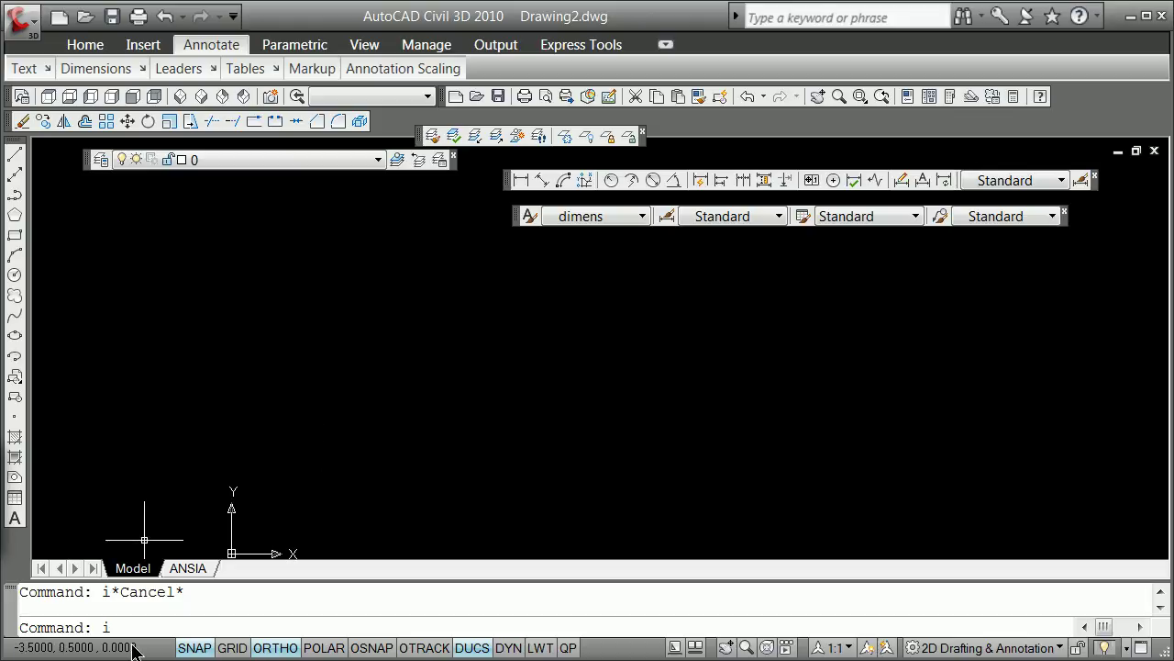
key(BackSpace)
text(insert)
key(Return)
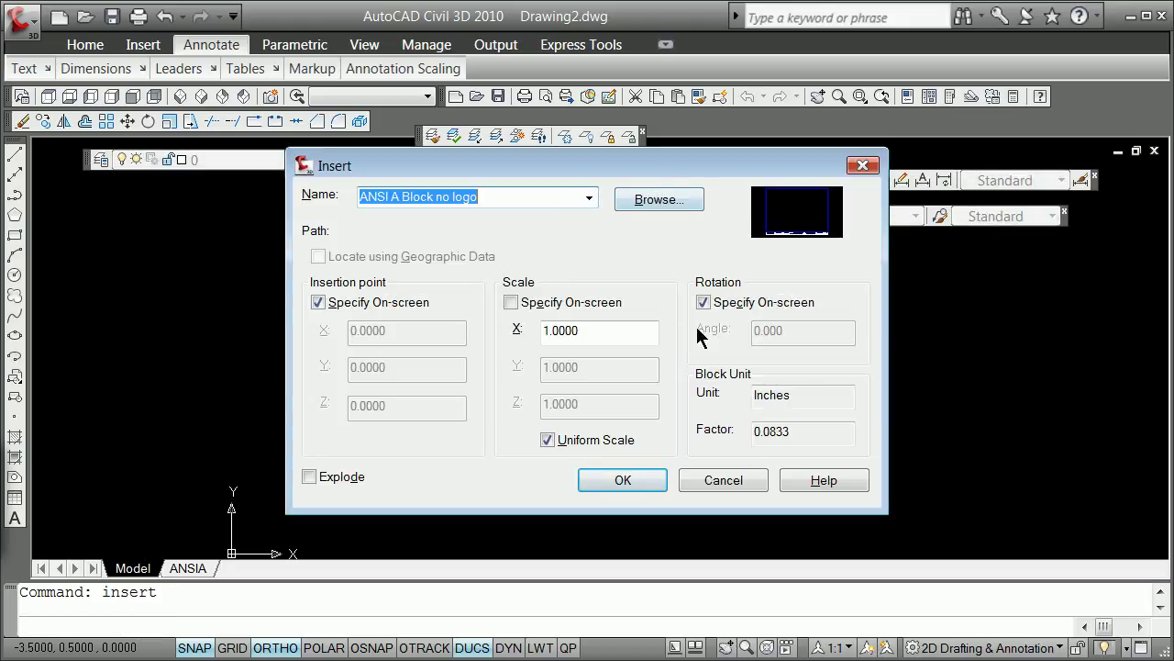
click(730, 482)
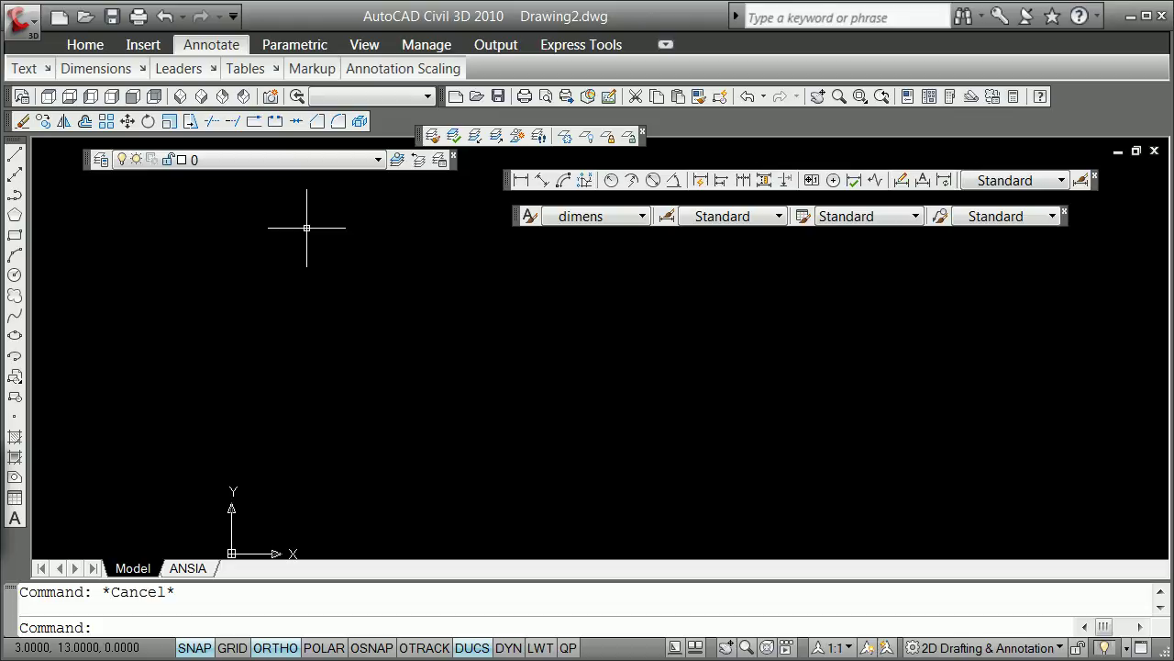
Step: Create two new layers named block_border and block_body in the Layer Properties Manager
click(101, 160)
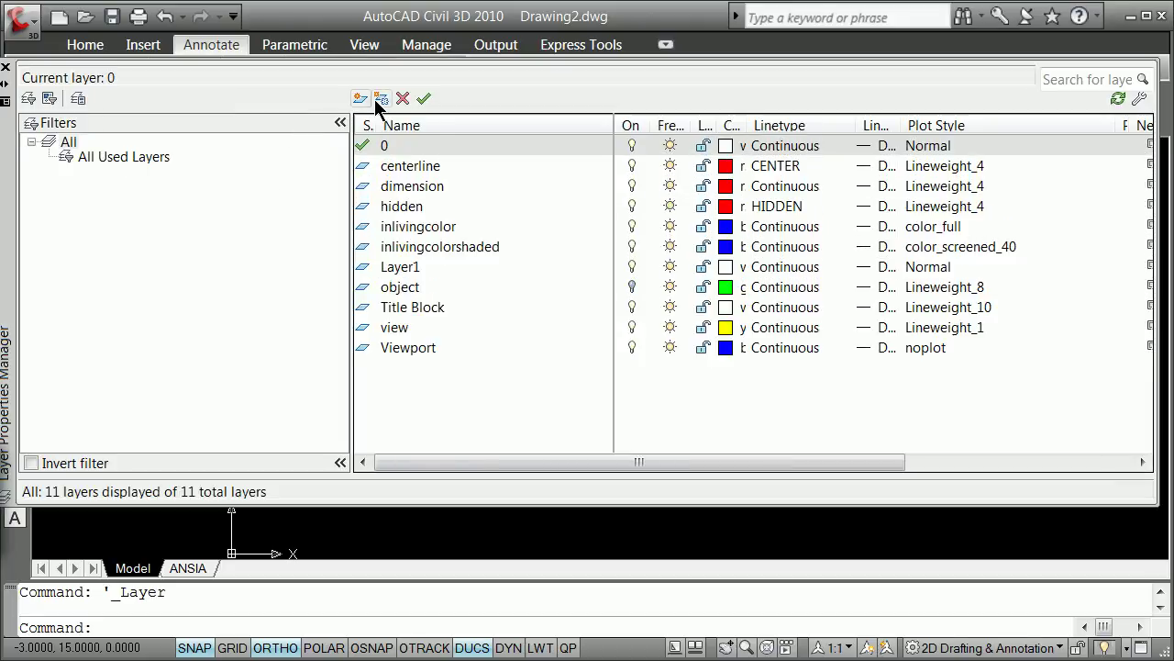
click(365, 99)
text(bl)
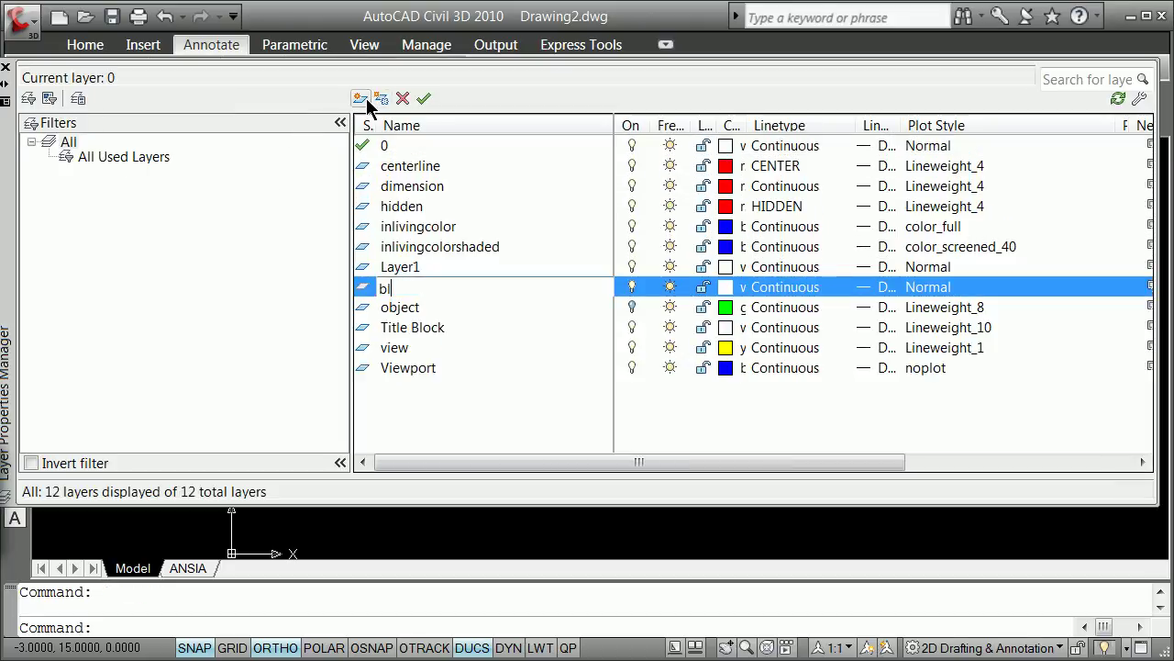
text(ock_border)
click(366, 99)
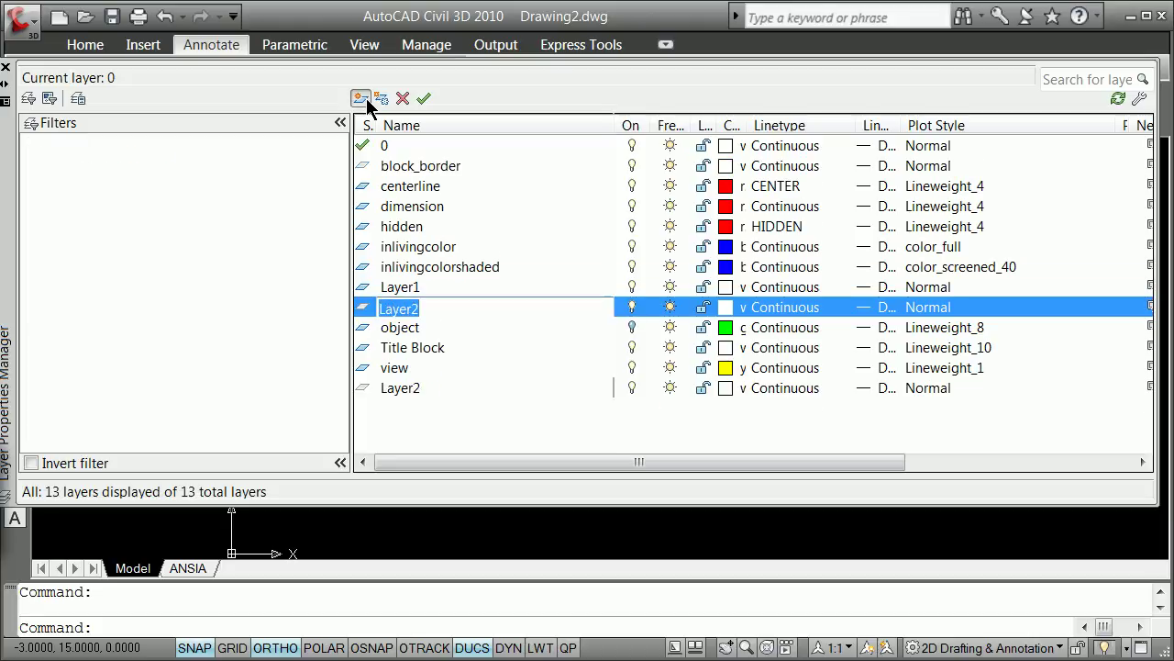
text(block_body)
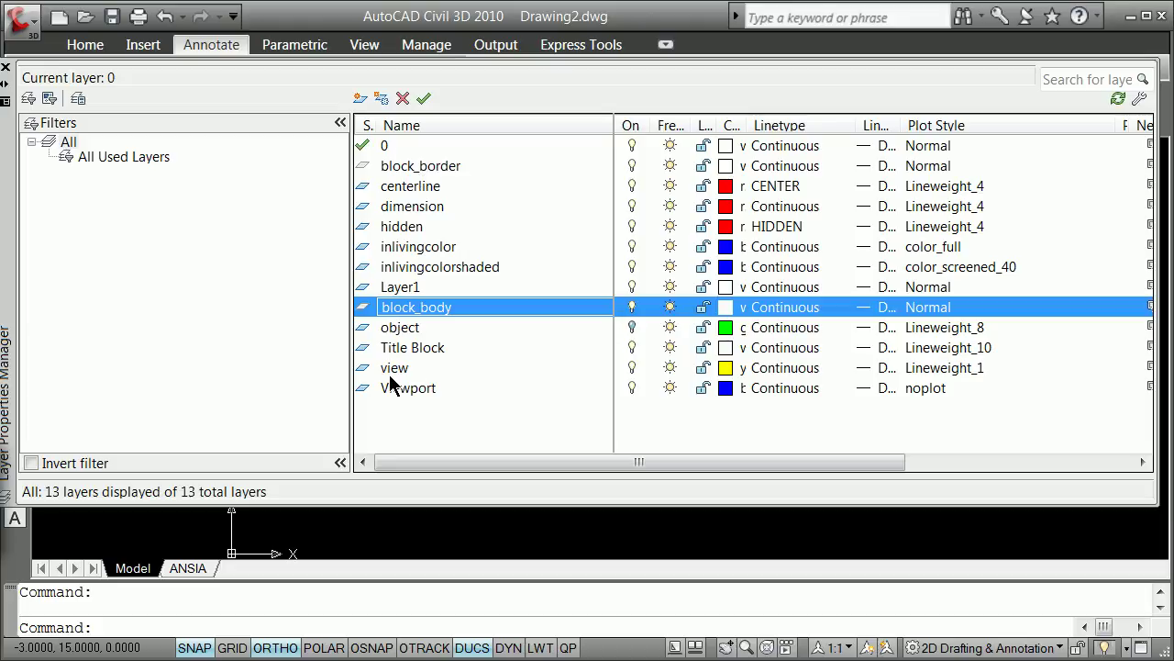
Step: Set block_border as the current layer and close the Layer Properties Manager
double_click(365, 165)
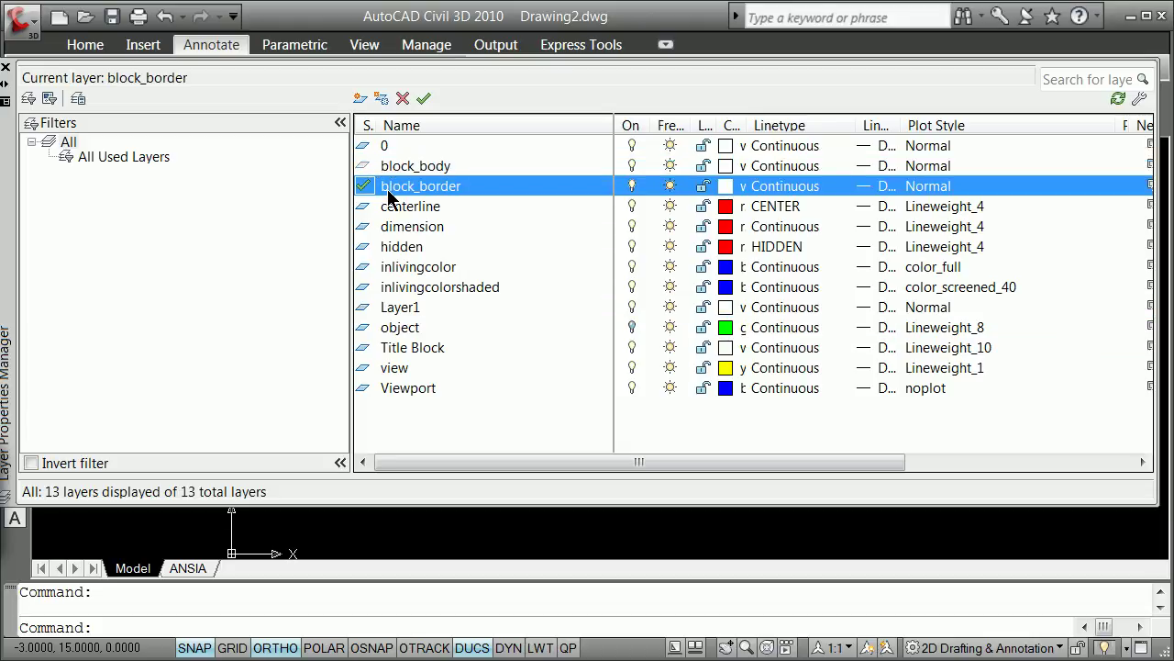
click(509, 91)
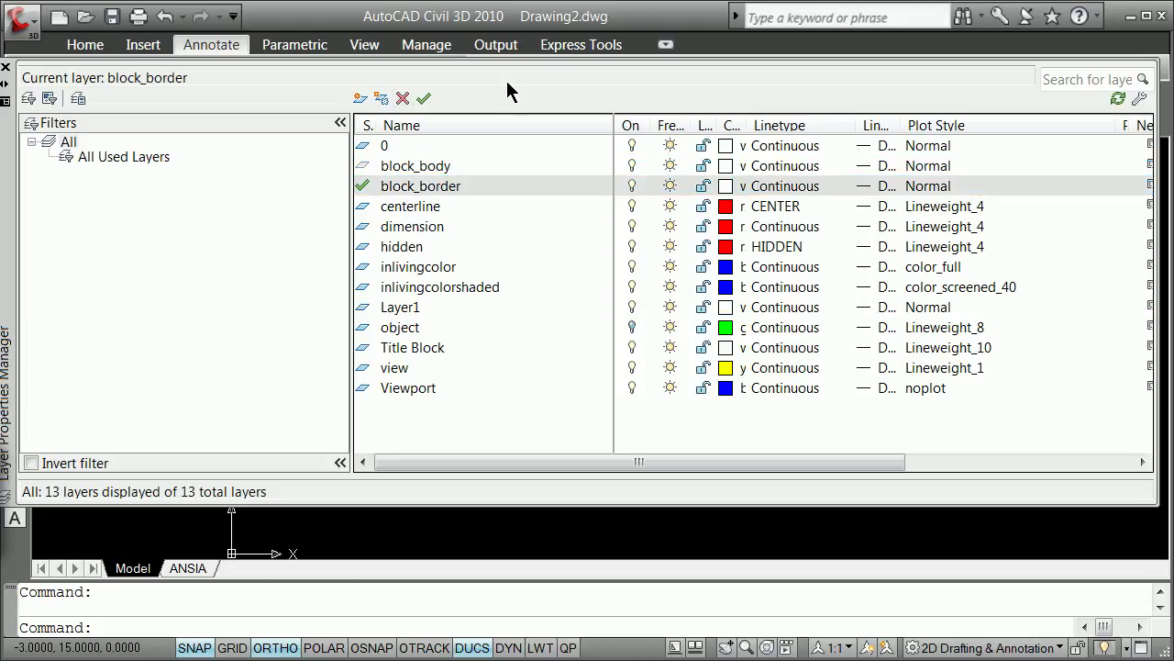
click(6, 67)
Step: Draw a 1×1 rectangle using @1,1 as the opposite corner, then zoom in
click(14, 236)
click(594, 440)
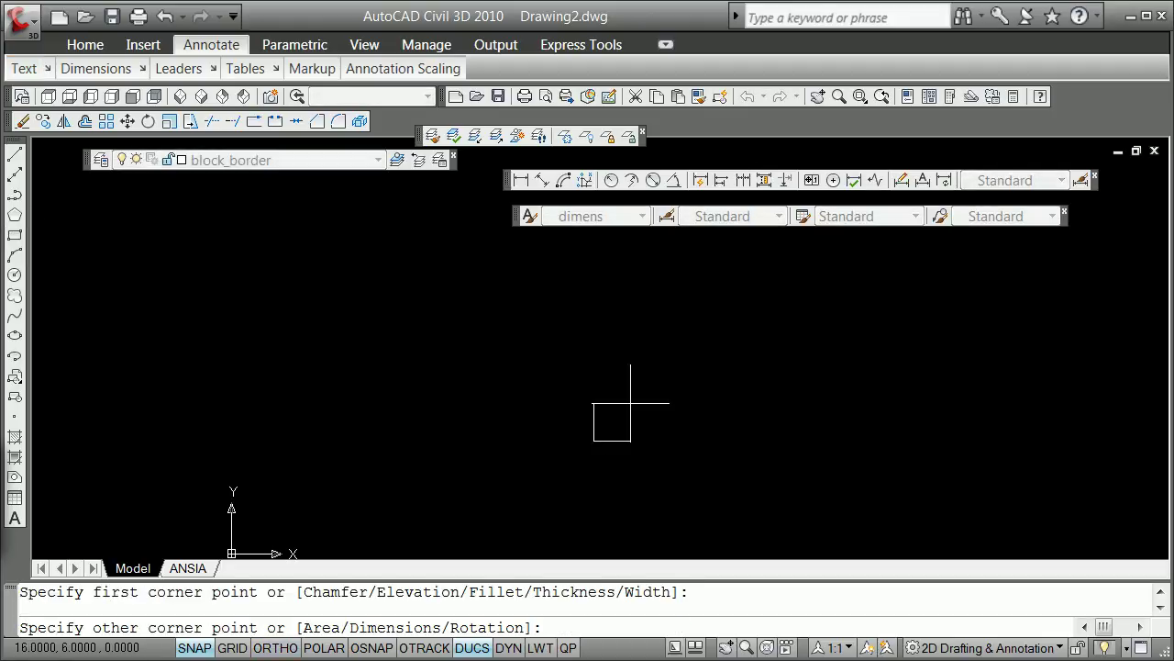
text(@1,1)
key(Return)
scroll(606, 428, up, 5)
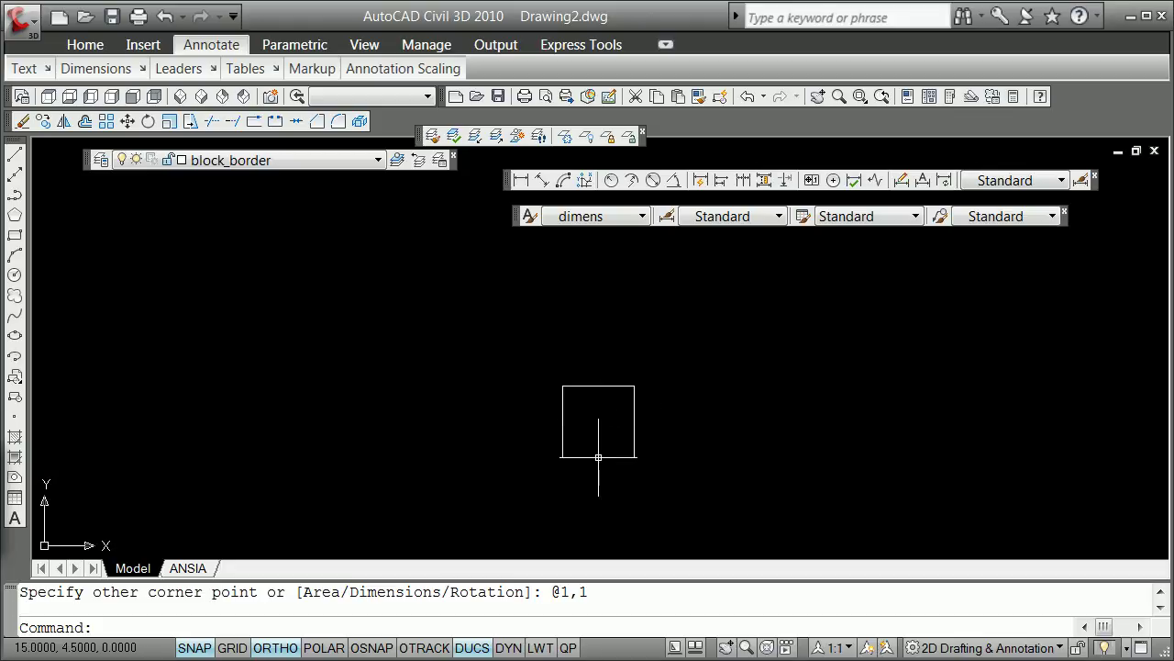
Step: Turn the grid on with F7, then switch snap, ortho and grid off
key(F7)
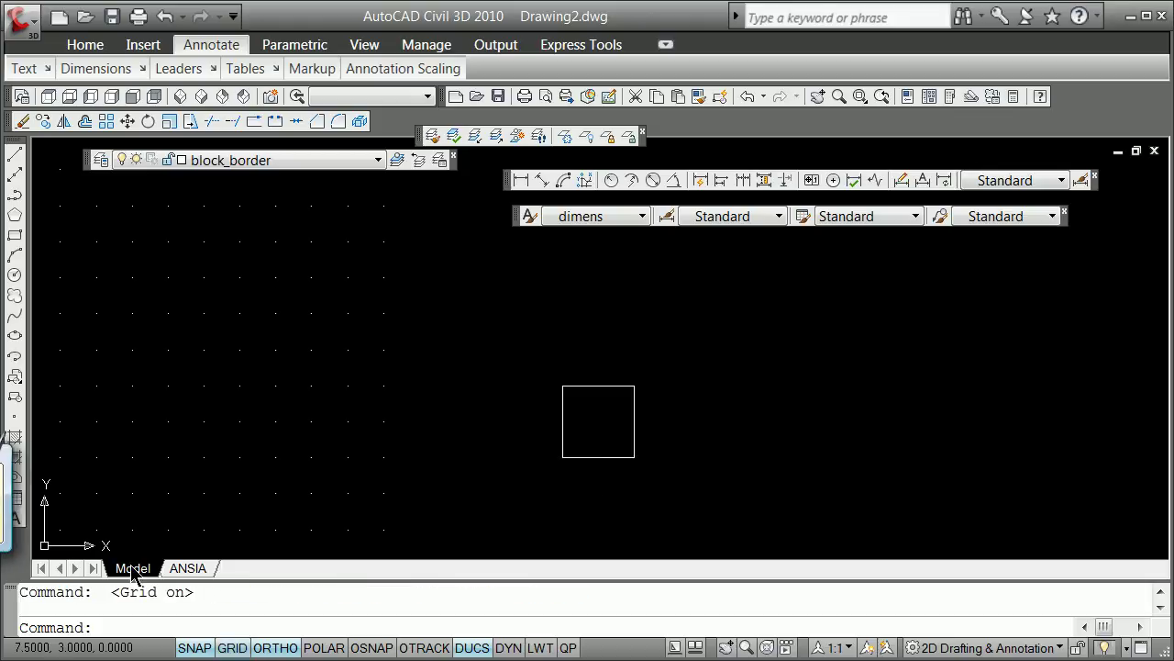
click(193, 648)
click(259, 648)
click(232, 647)
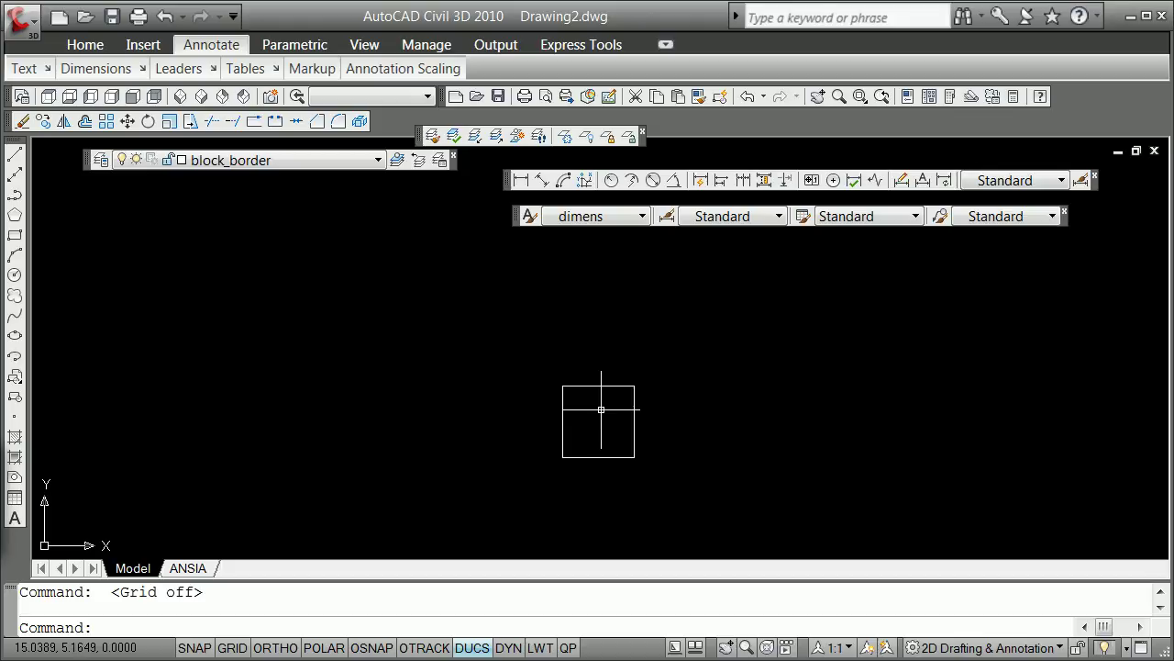
scroll(605, 411, up, 1)
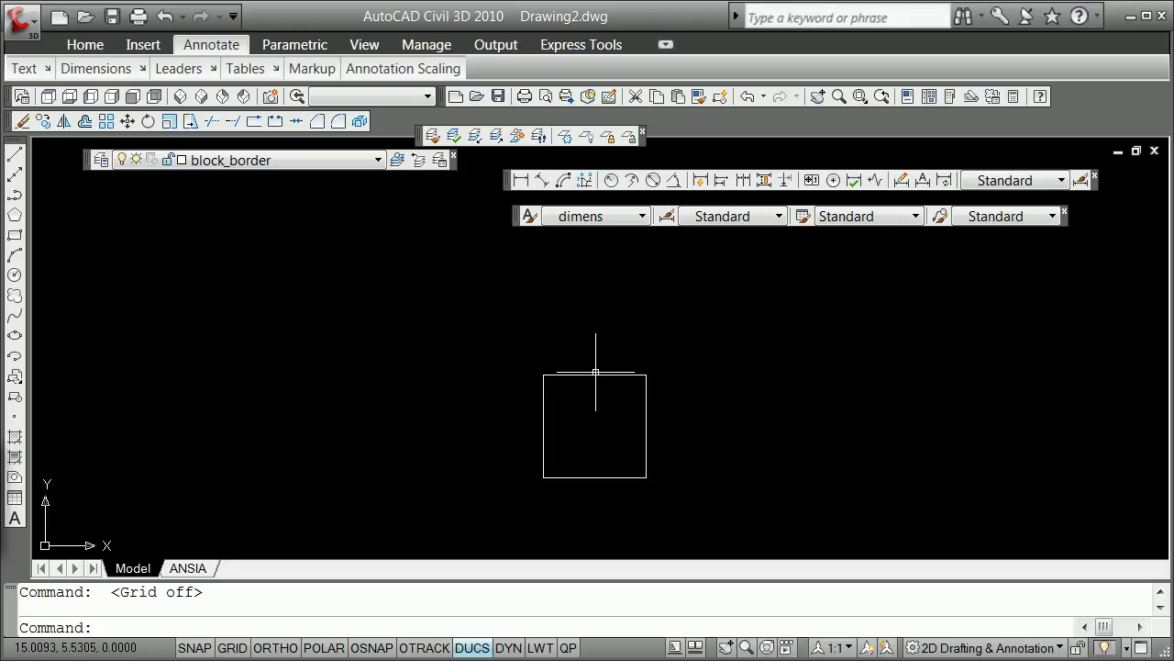
click(588, 374)
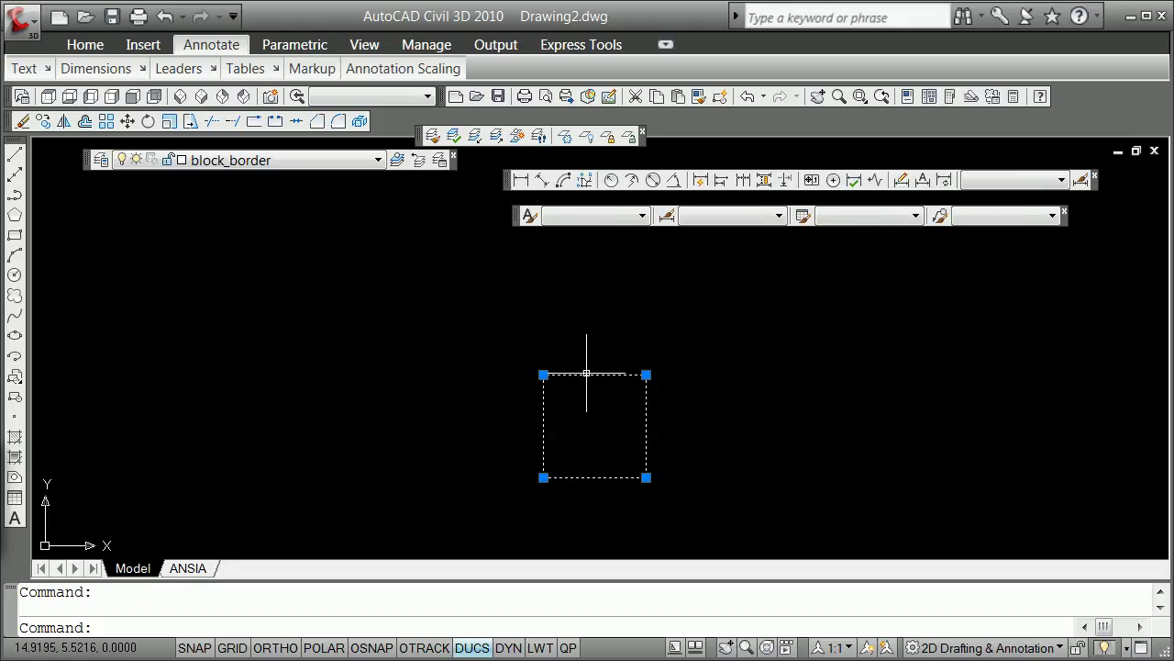
key(Escape)
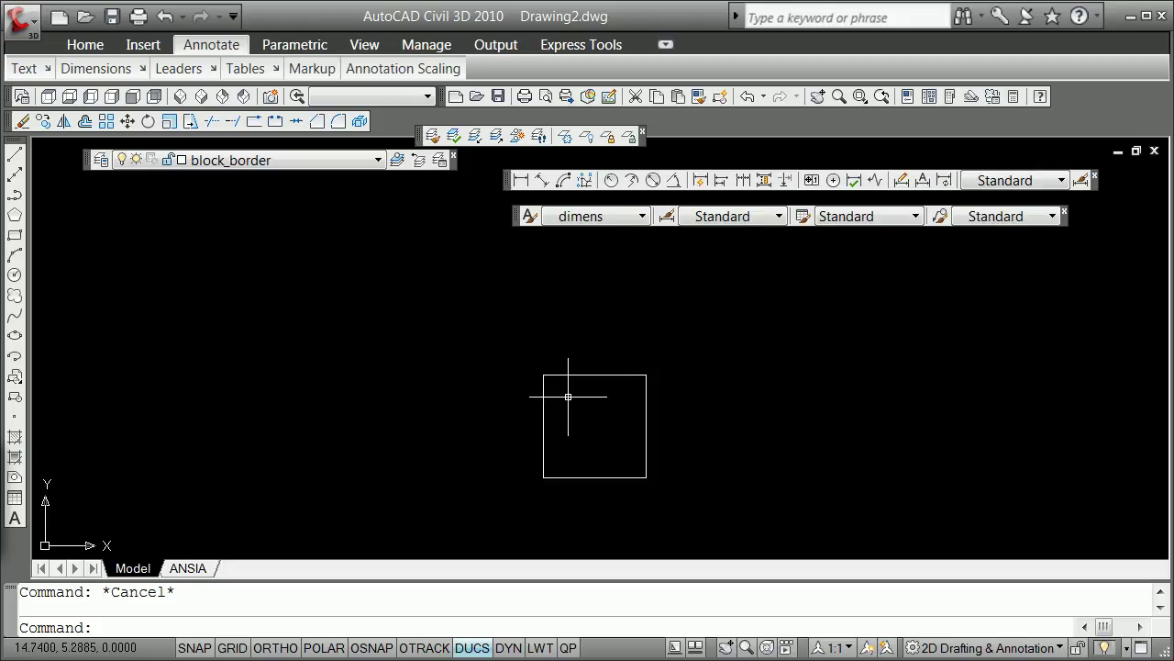
Step: Make layer 0 current and draw a circle centred midway between the square's left and right edge midpoints
click(380, 161)
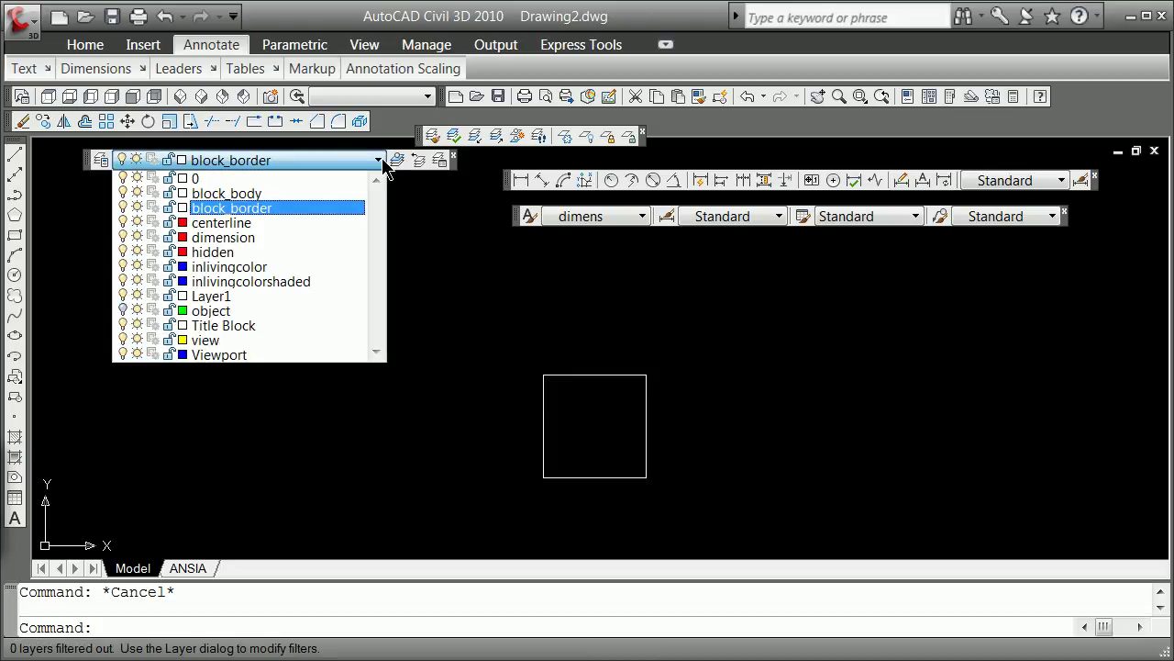
click(275, 178)
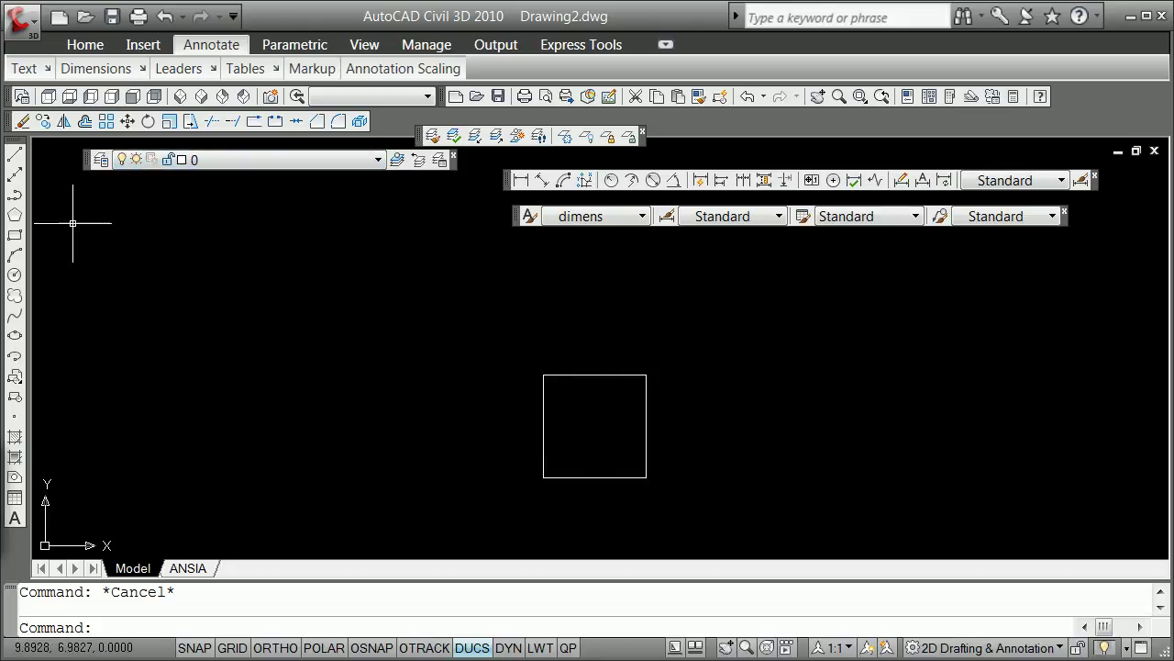
click(14, 277)
shift+right_click(372, 310)
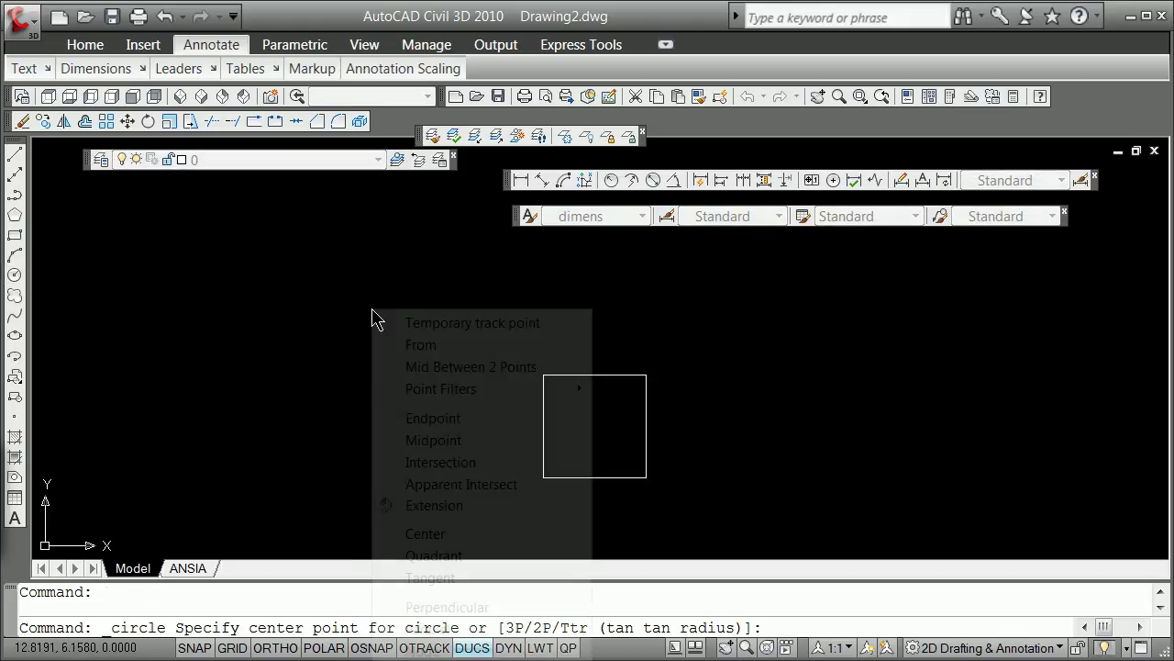
click(473, 367)
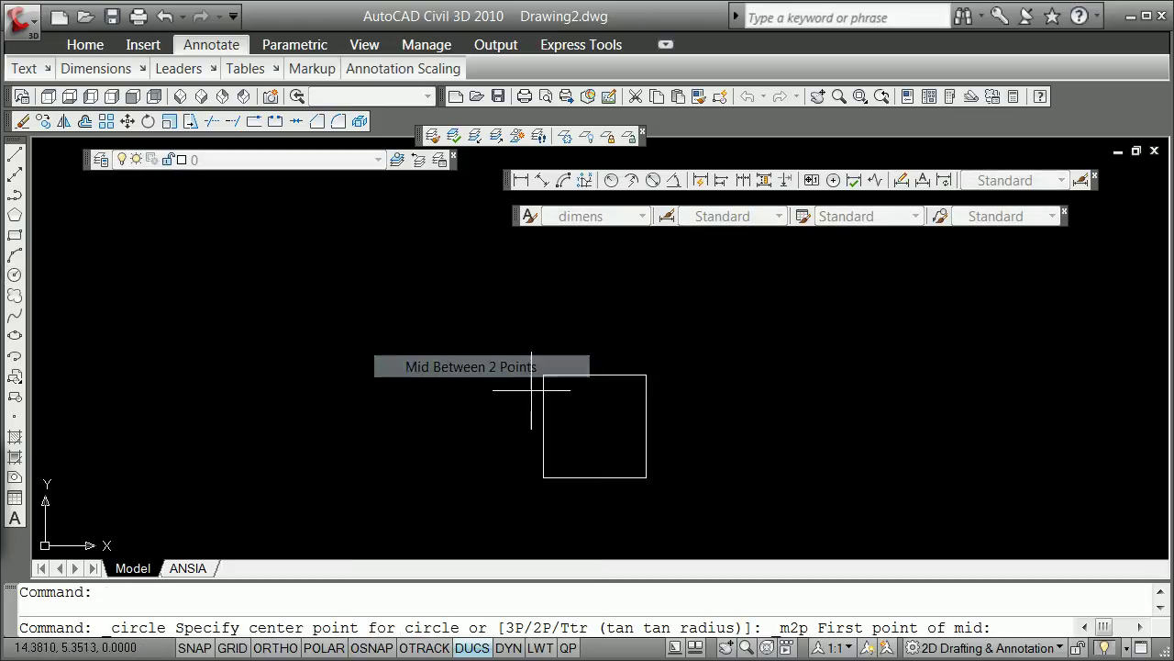
shift+right_click(561, 402)
click(642, 537)
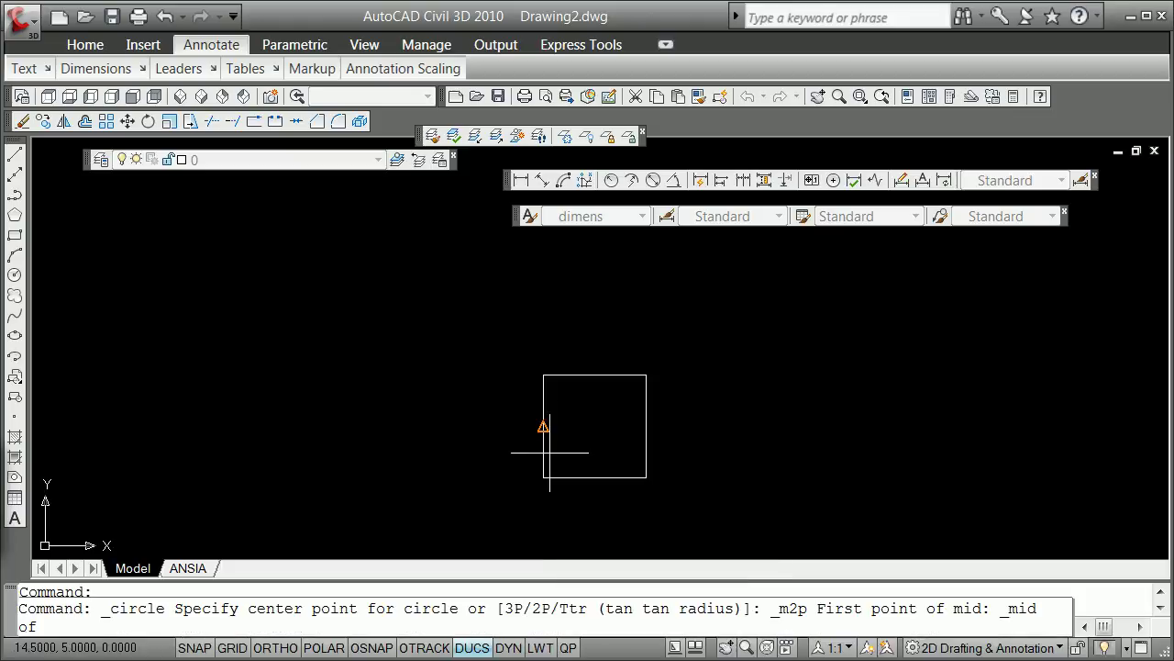
click(544, 425)
shift+right_click(595, 429)
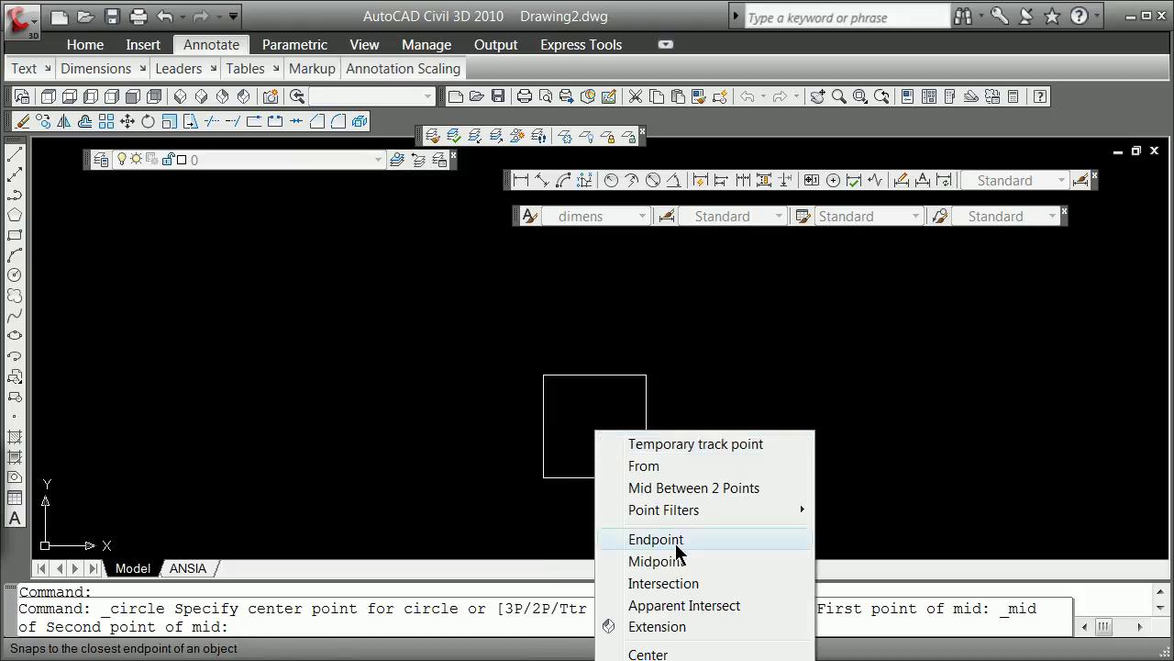
click(659, 560)
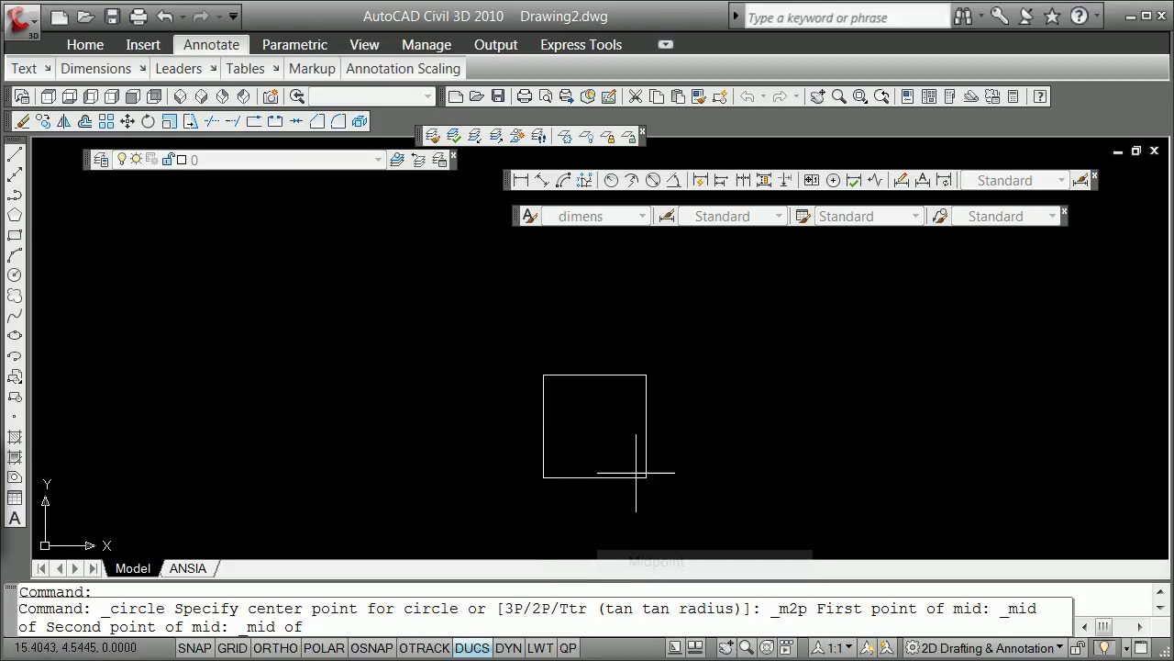
click(646, 425)
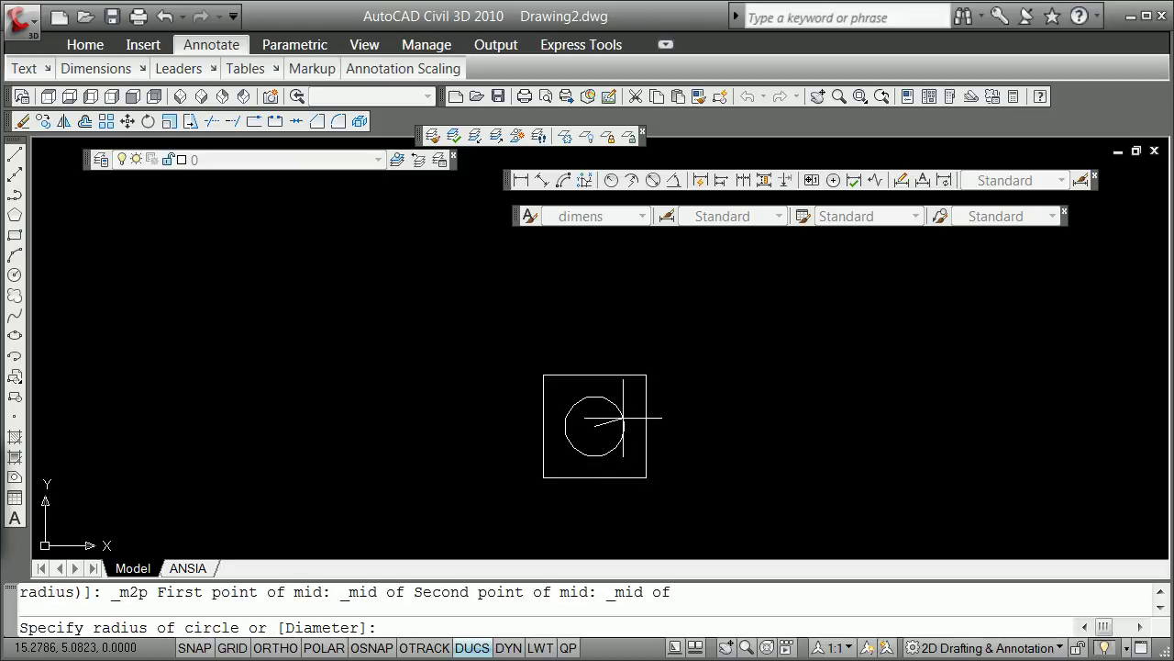
click(625, 418)
Step: Use OFFSET with the Through option to add two smaller concentric circles inside the first
text(o)
key(Return)
text(t)
key(Return)
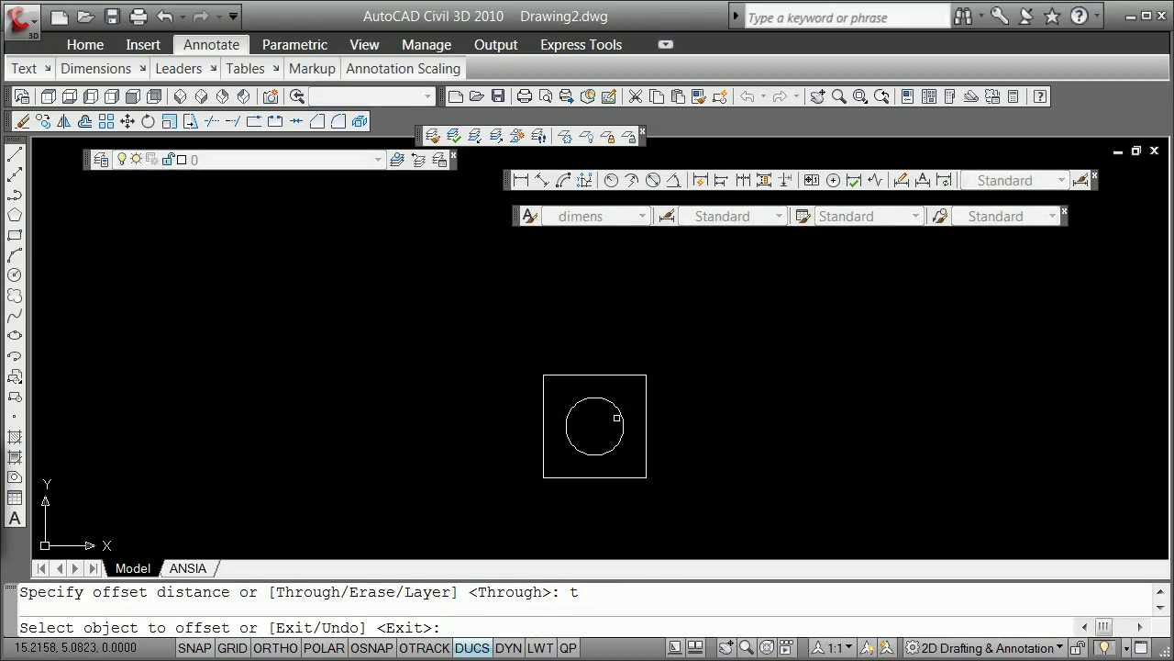
click(618, 414)
click(598, 406)
click(612, 412)
click(601, 418)
key(Return)
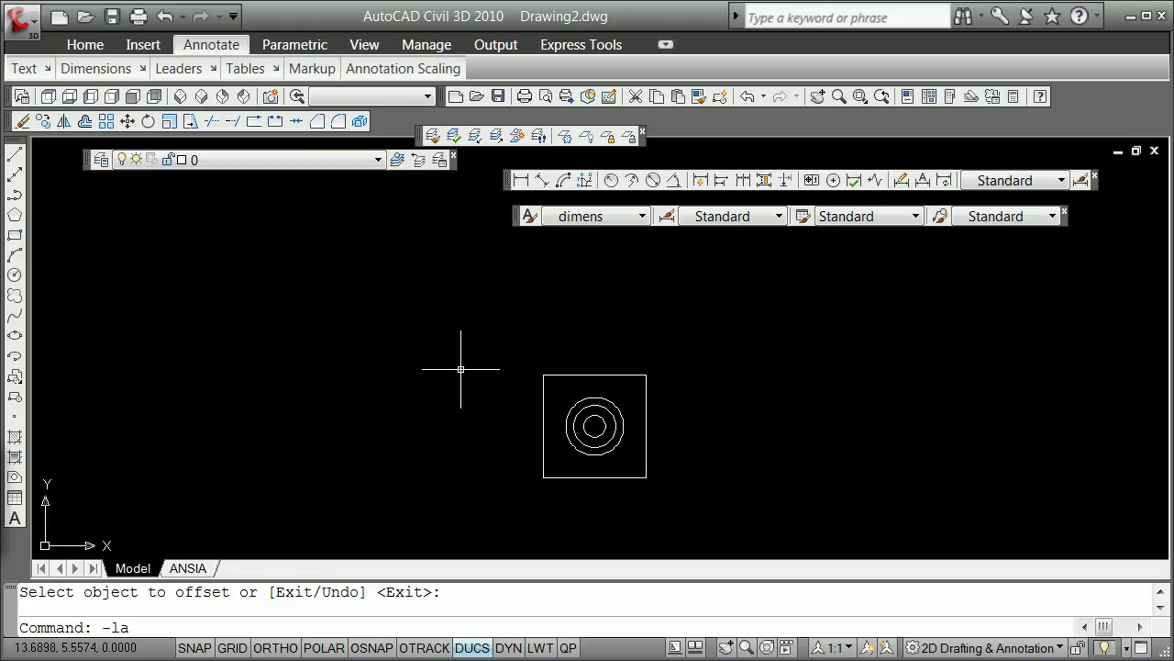
Step: Create a new layer named block_point with the -LA command's New option
key(Return)
text(n)
key(Return)
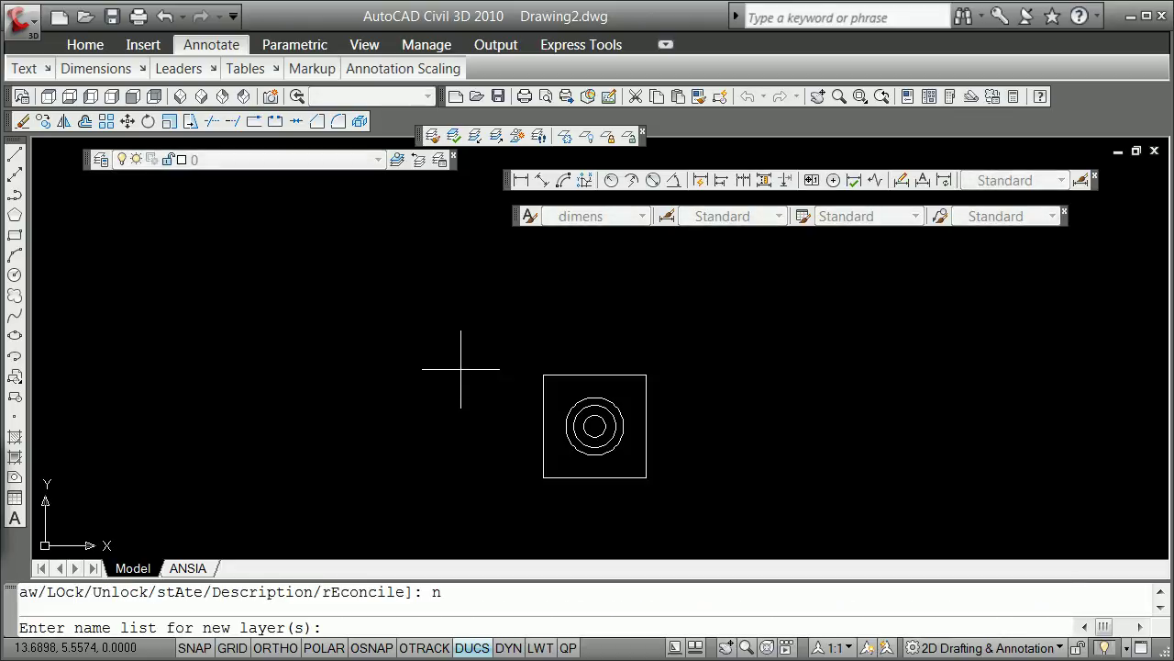
text(b)
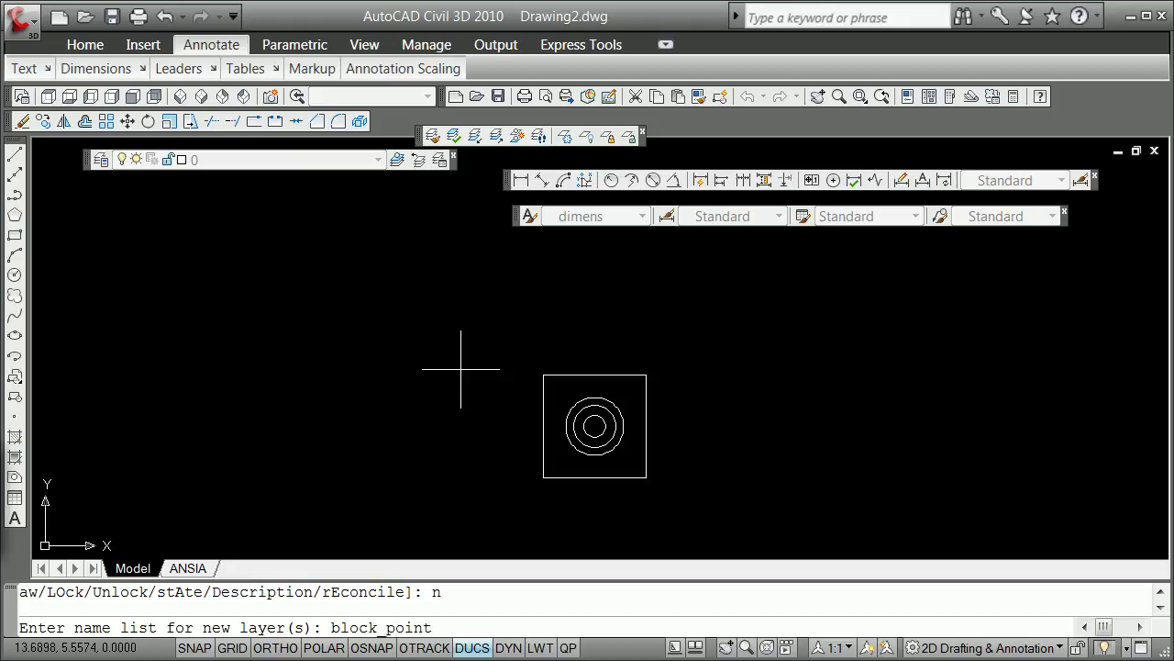
text(lock_point)
key(Return)
key(Escape)
Step: Place points at the square's top and left edge midpoints using POINT with the MID snap
text(po)
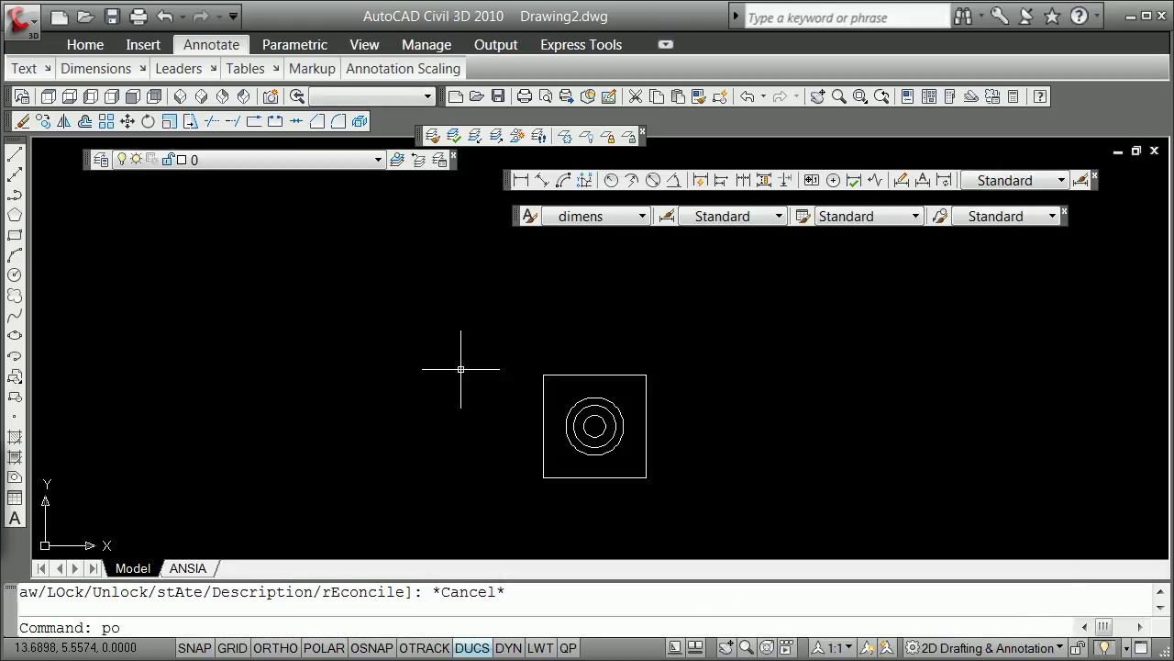
key(Return)
text(mid)
key(Return)
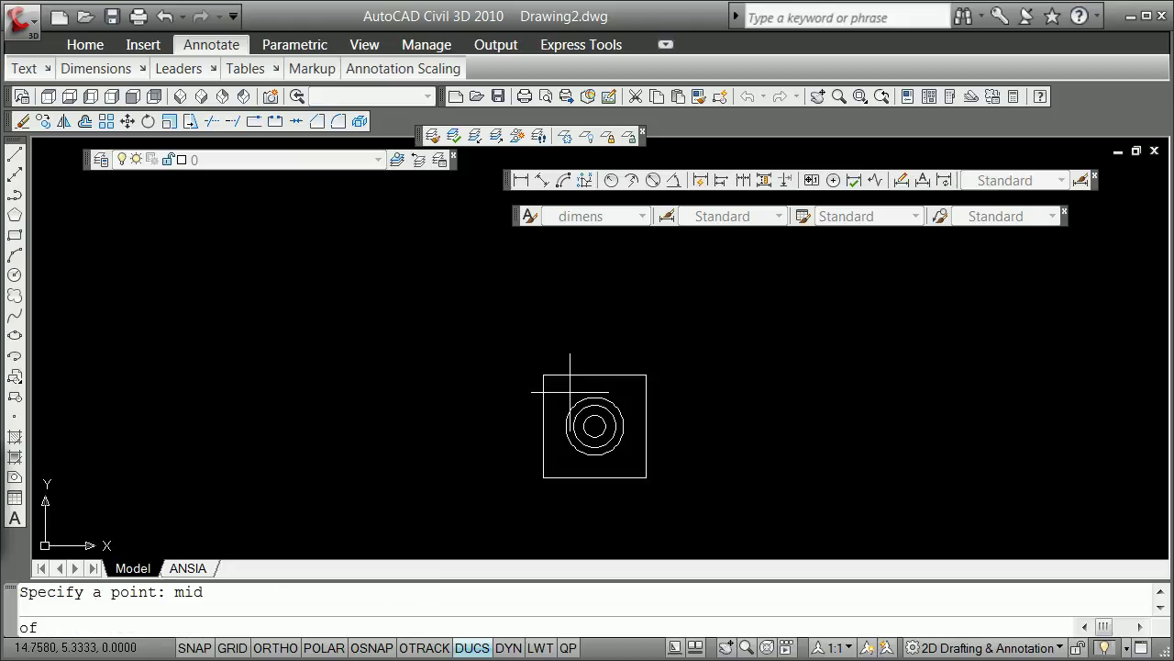
click(593, 373)
text(p)
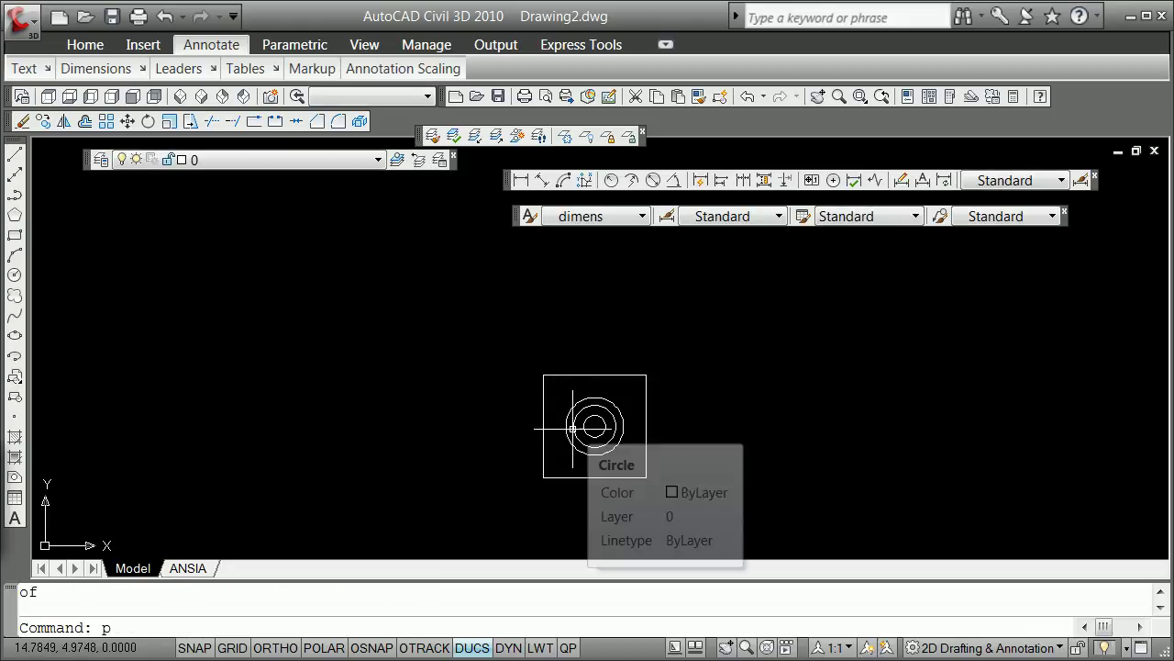
text(oint)
key(Return)
text(mid)
key(Return)
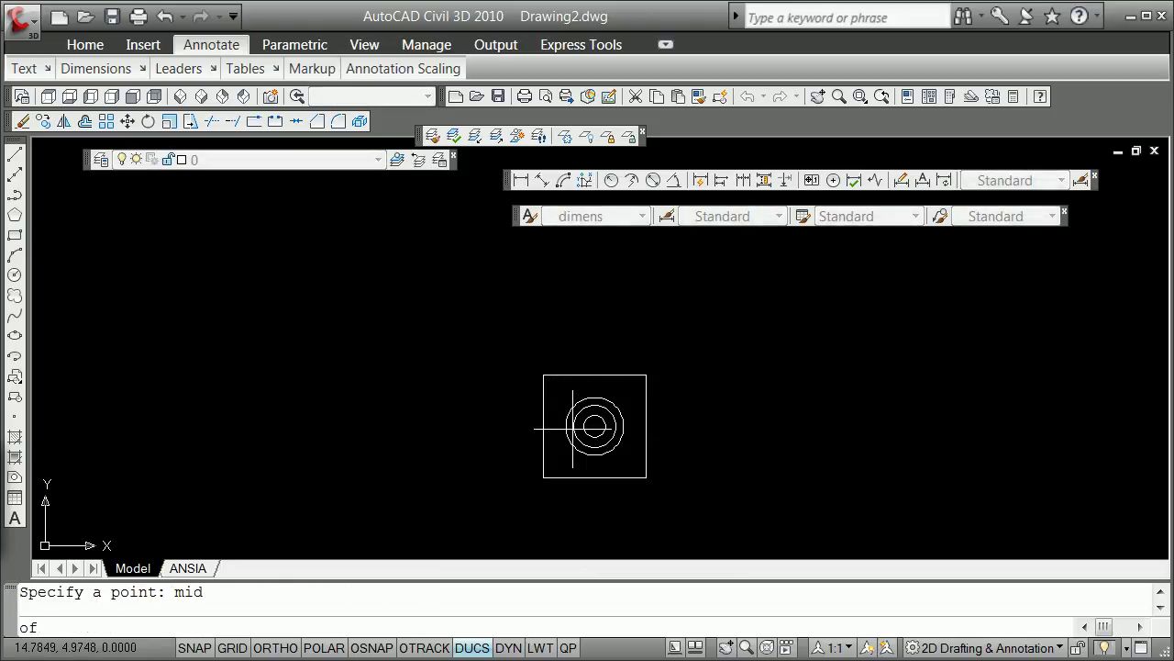
click(543, 426)
Step: Place points at the square's bottom and right edge midpoints with midpoint snaps
text(p)
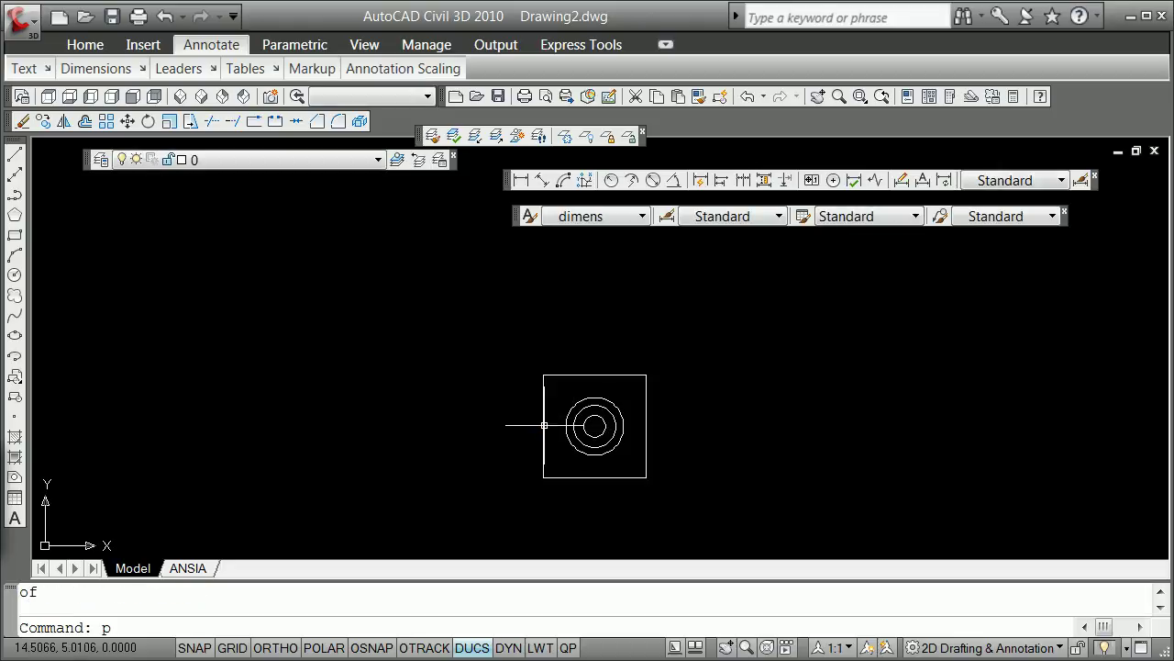
text(oint)
key(Return)
text(mid)
key(Return)
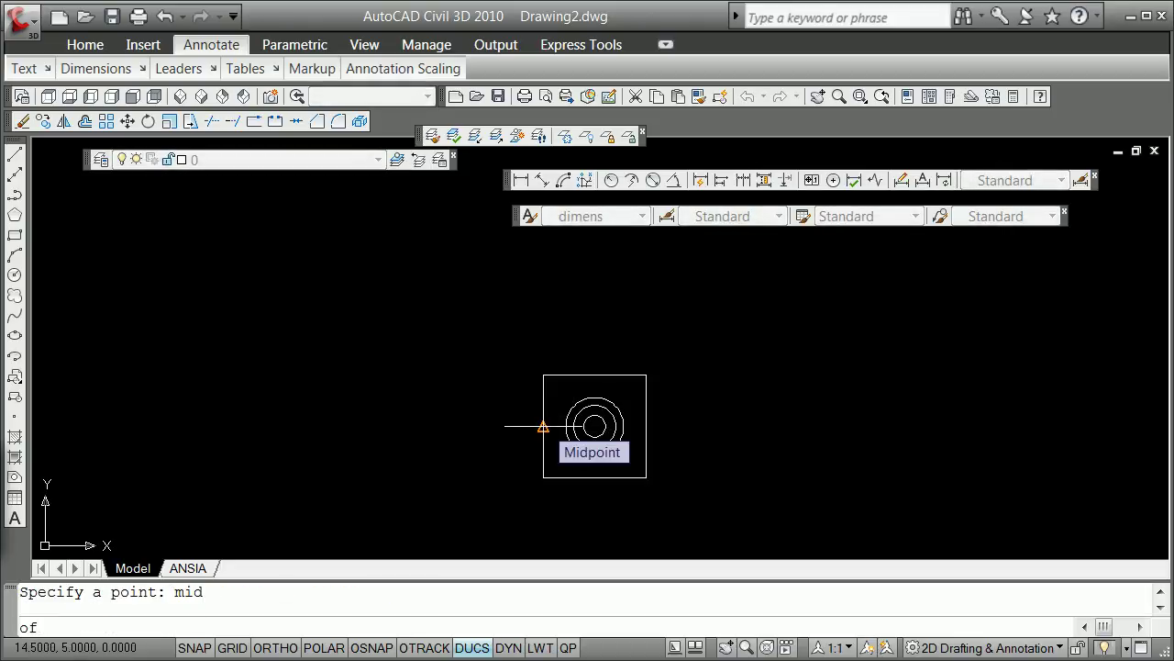
click(589, 476)
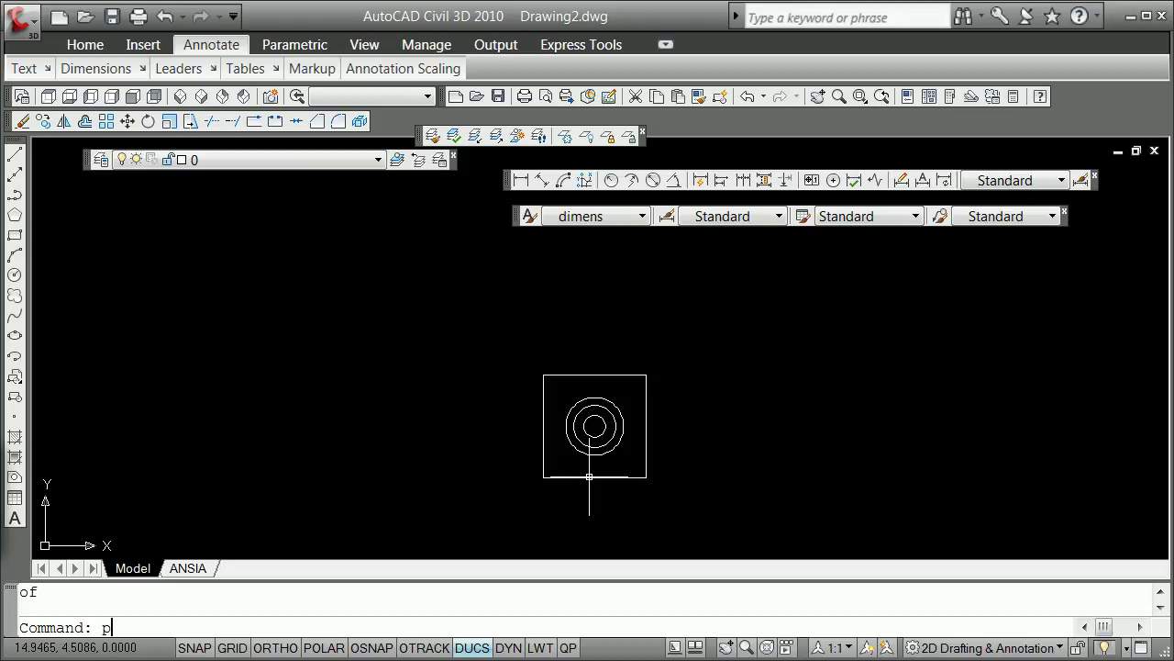
key(Return)
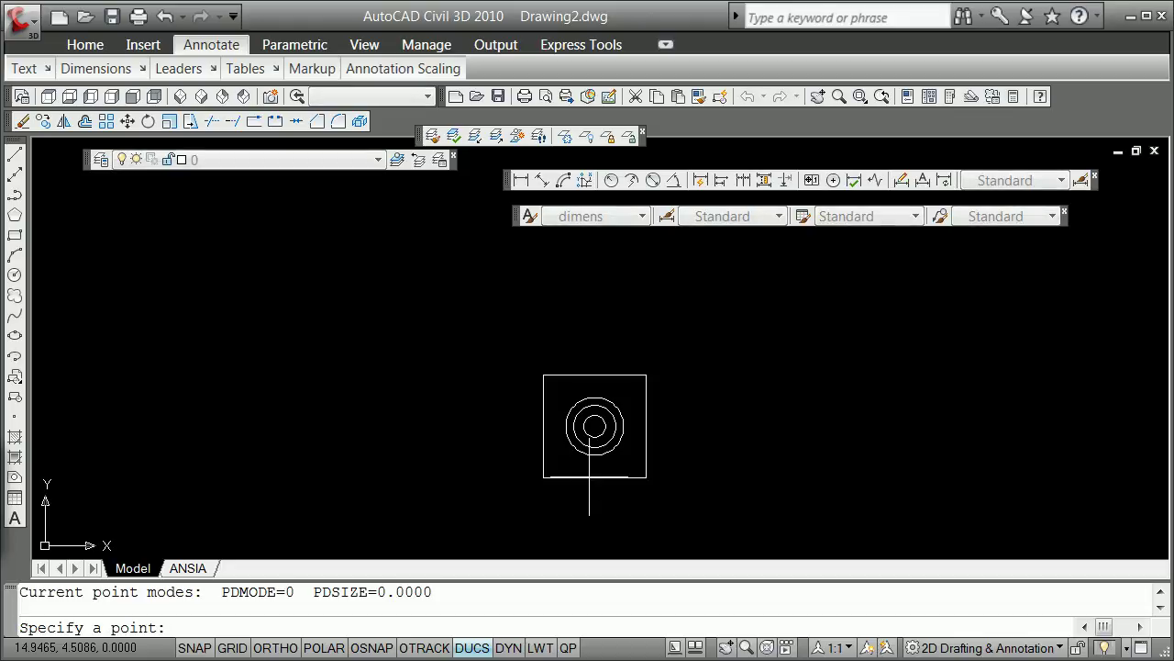
shift+right_click(666, 438)
click(748, 569)
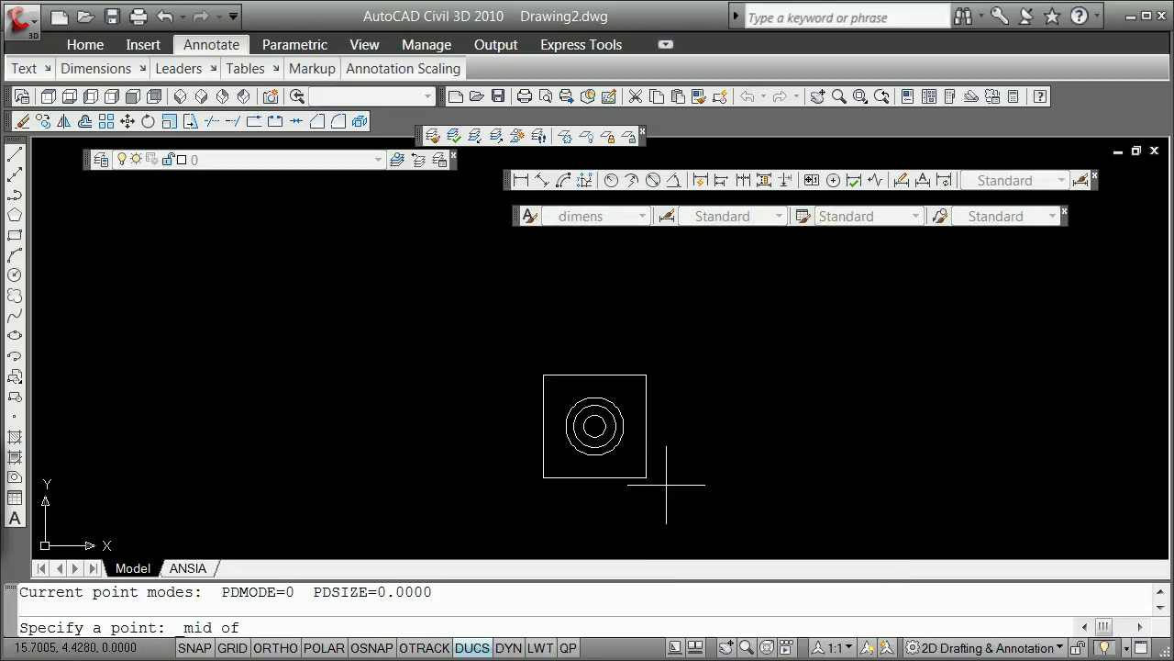
click(652, 425)
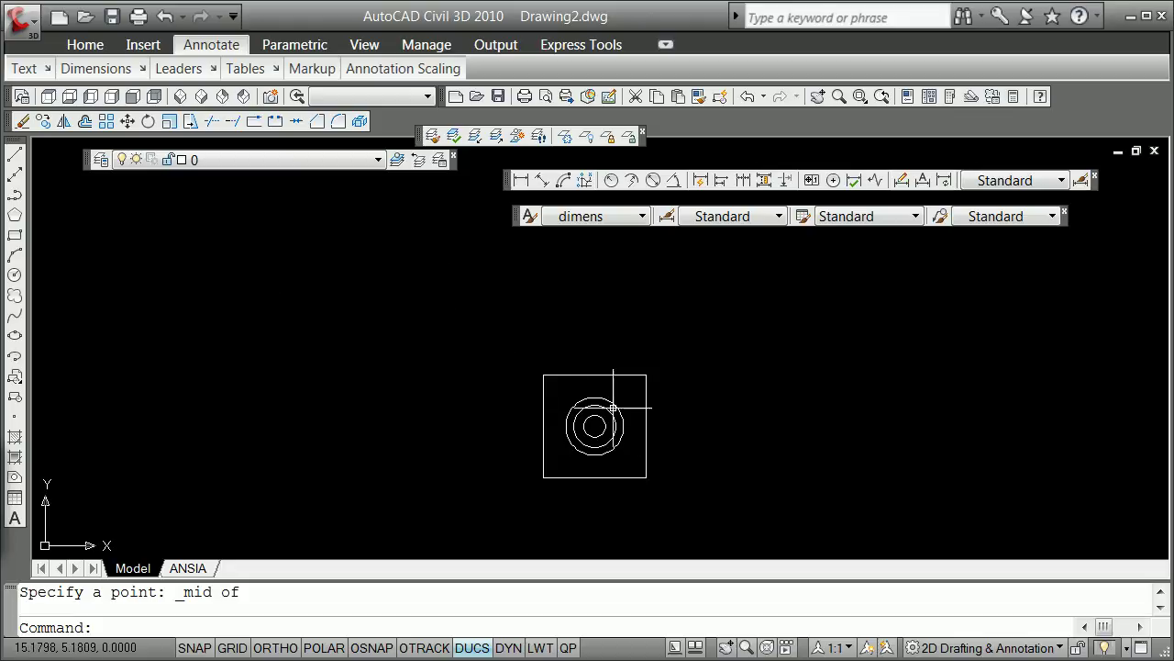
Step: Window-select the four midpoint nodes and move them onto the block_point layer
click(579, 392)
click(614, 358)
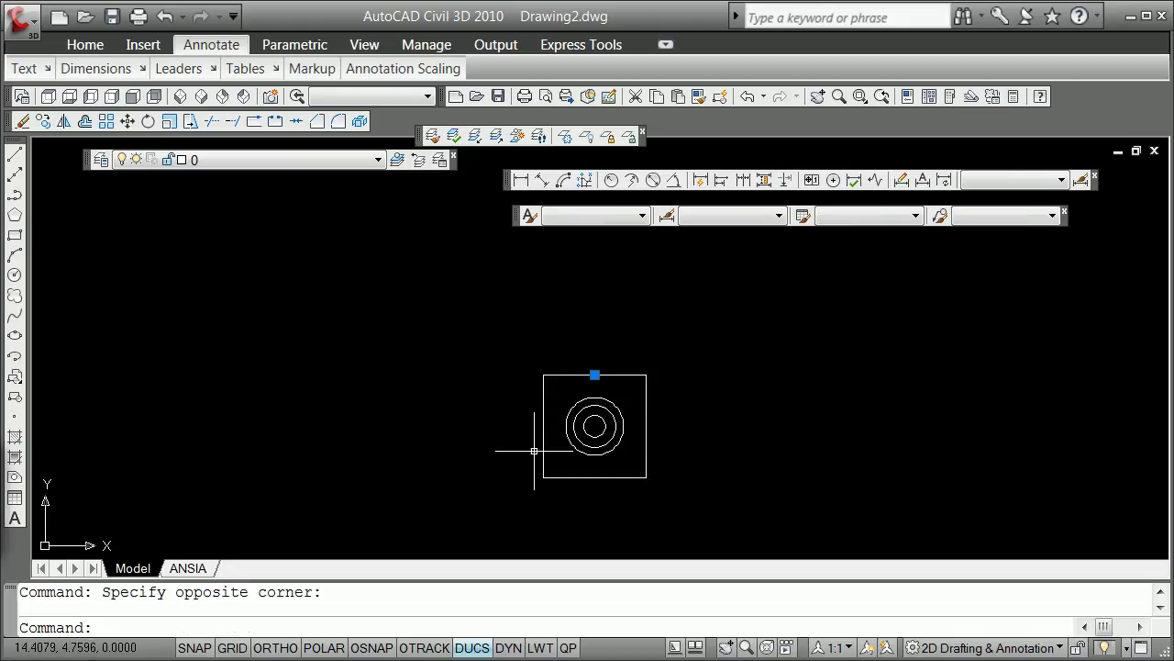
click(525, 450)
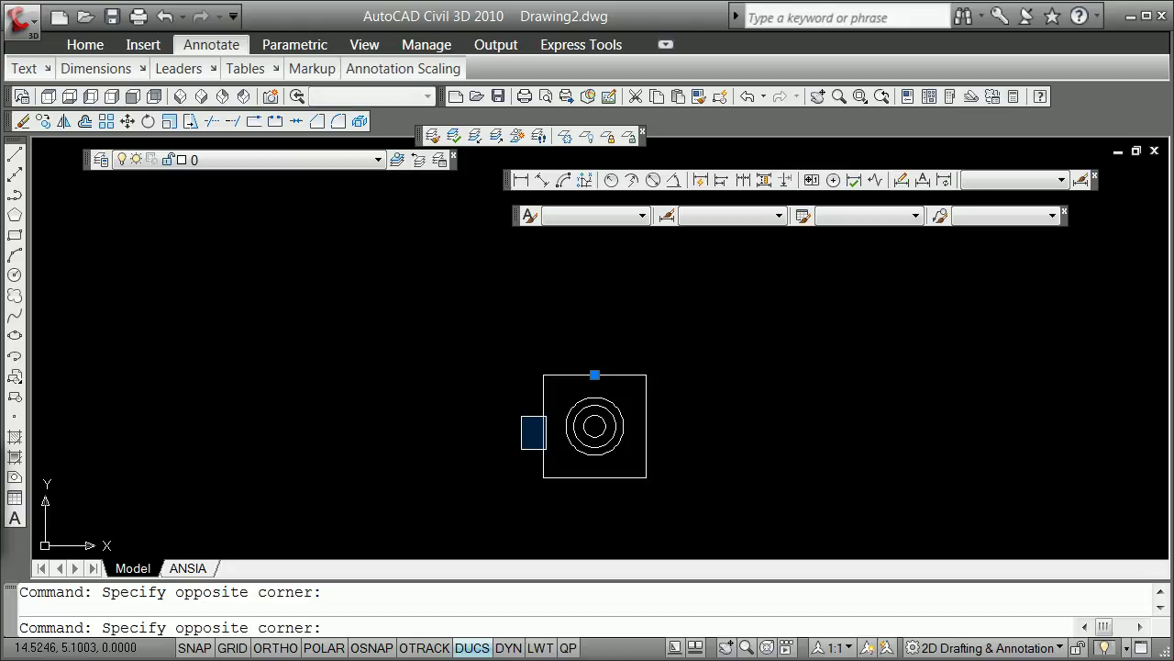
click(551, 401)
click(570, 492)
click(607, 465)
click(632, 461)
click(666, 409)
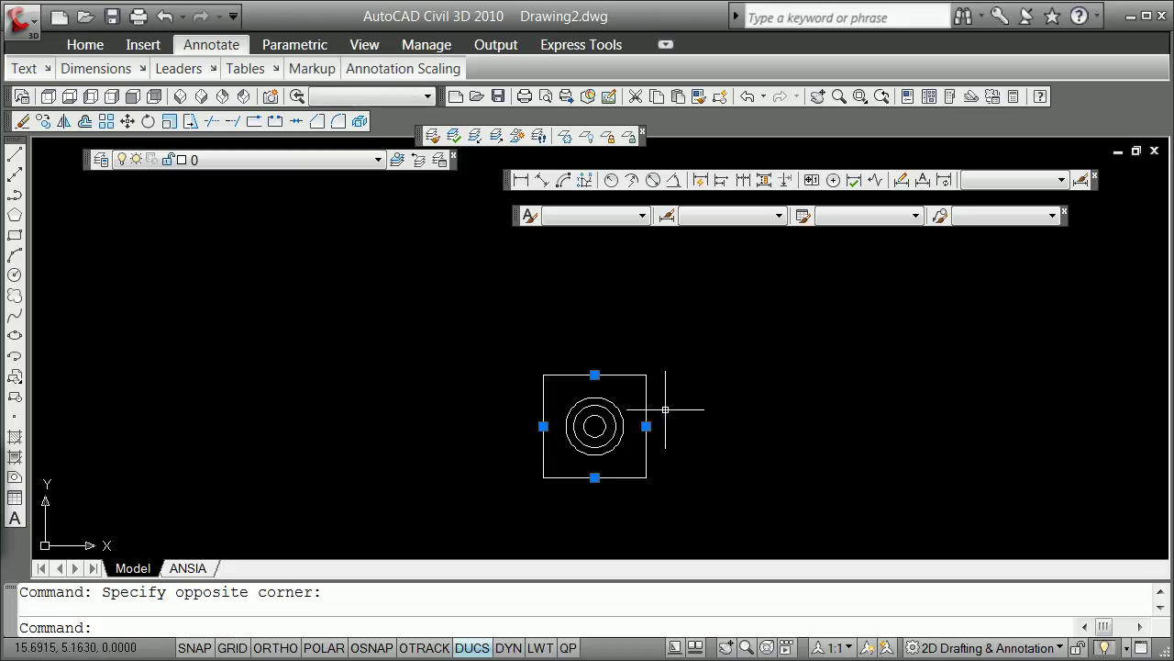
click(379, 160)
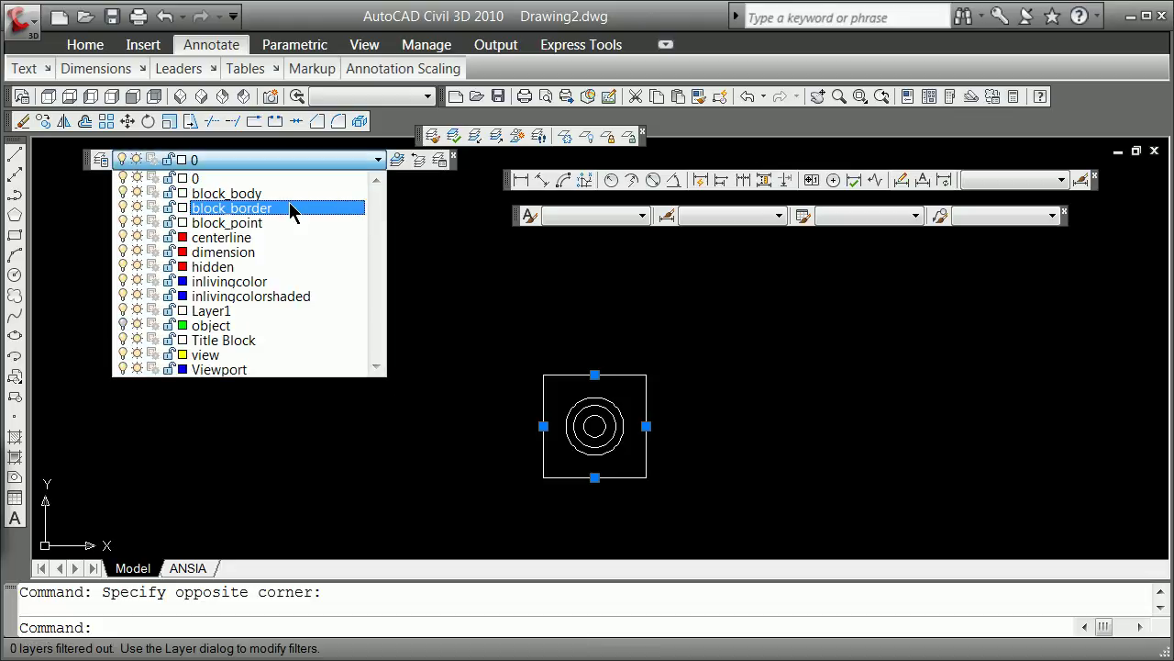
click(273, 223)
key(Escape)
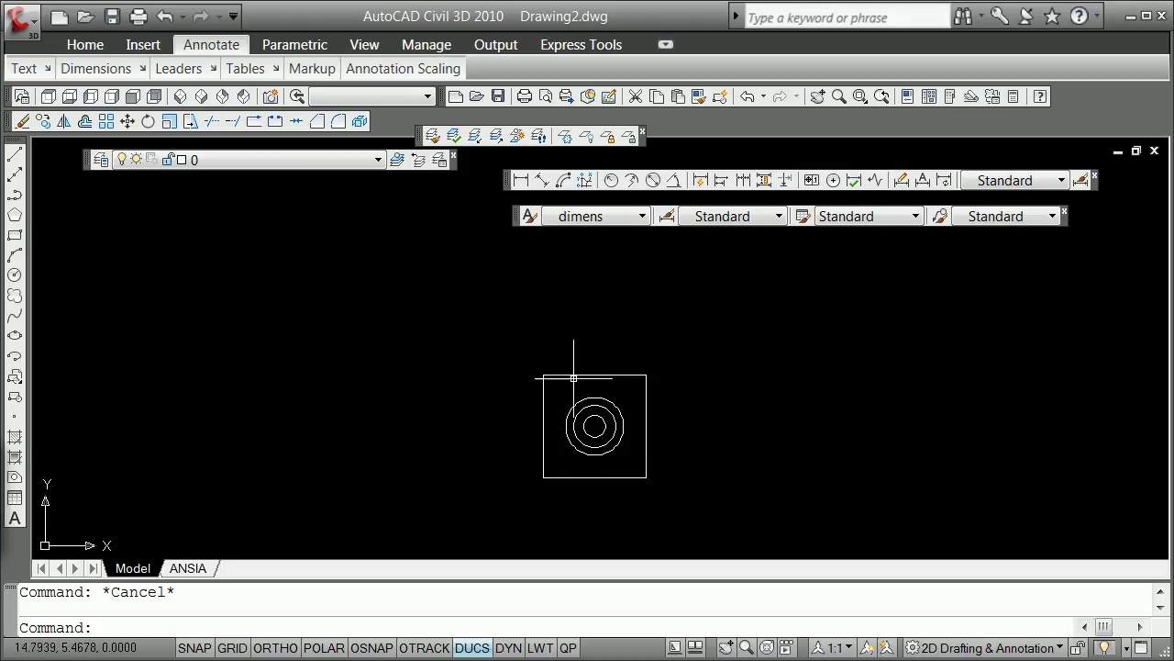
scroll(573, 378, up, 2)
scroll(642, 386, down, 2)
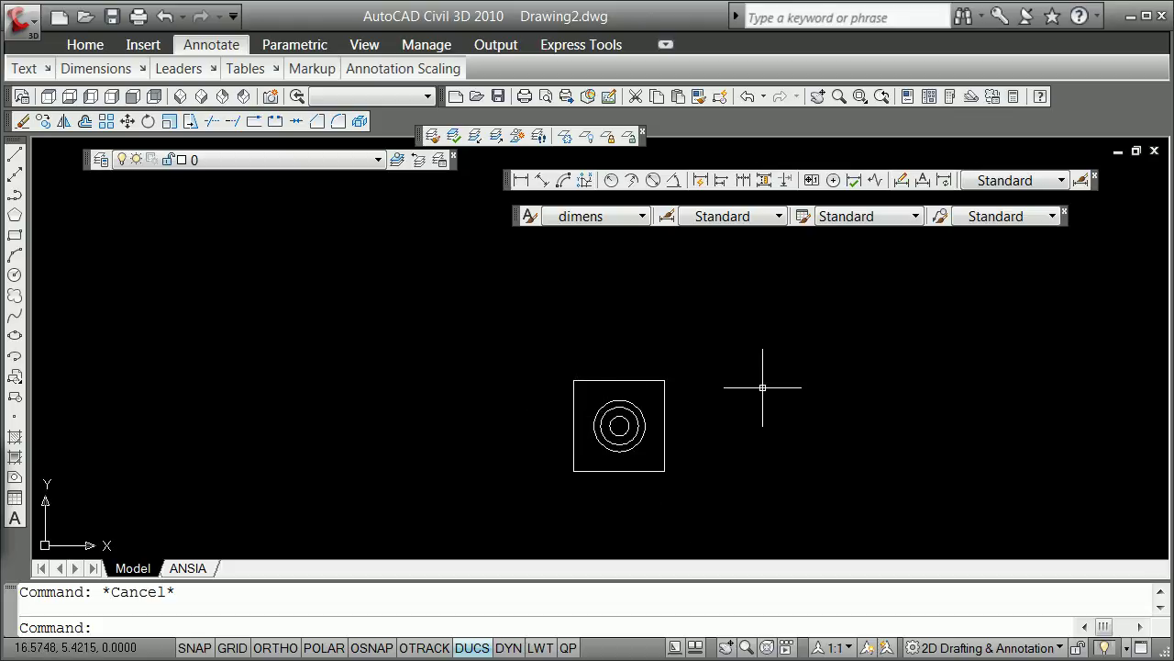
Step: Define block Mark_One from the 8 window-selected objects, based at the bottom node
key(Return)
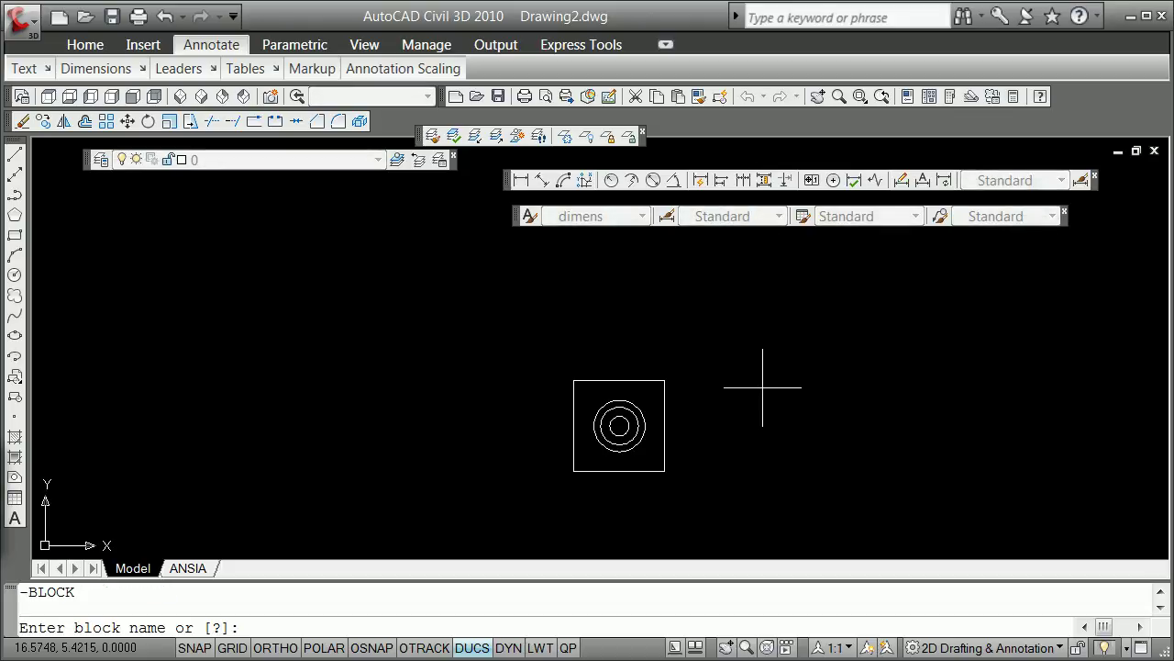
key(BackSpace)
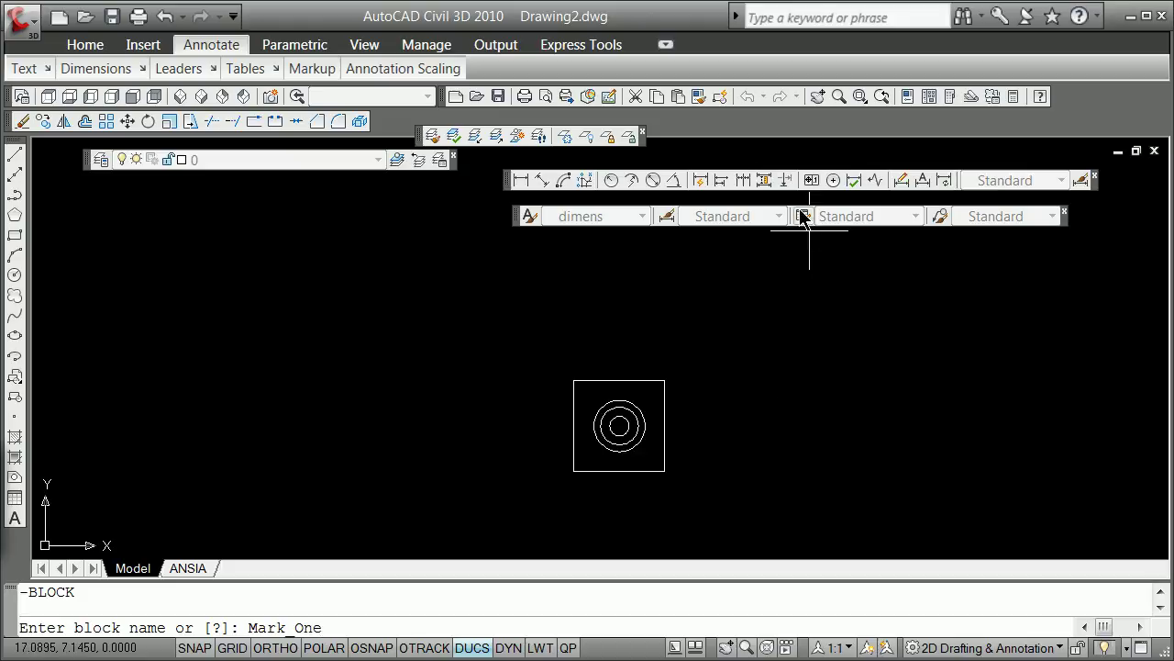
key(Return)
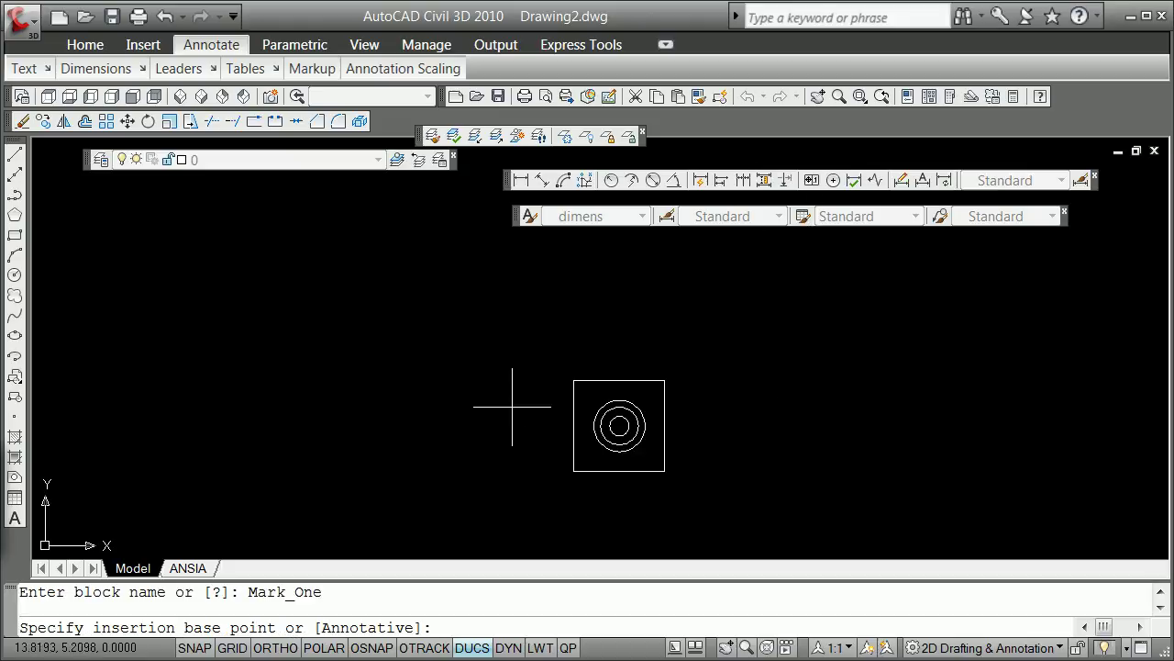
text(nod)
key(Return)
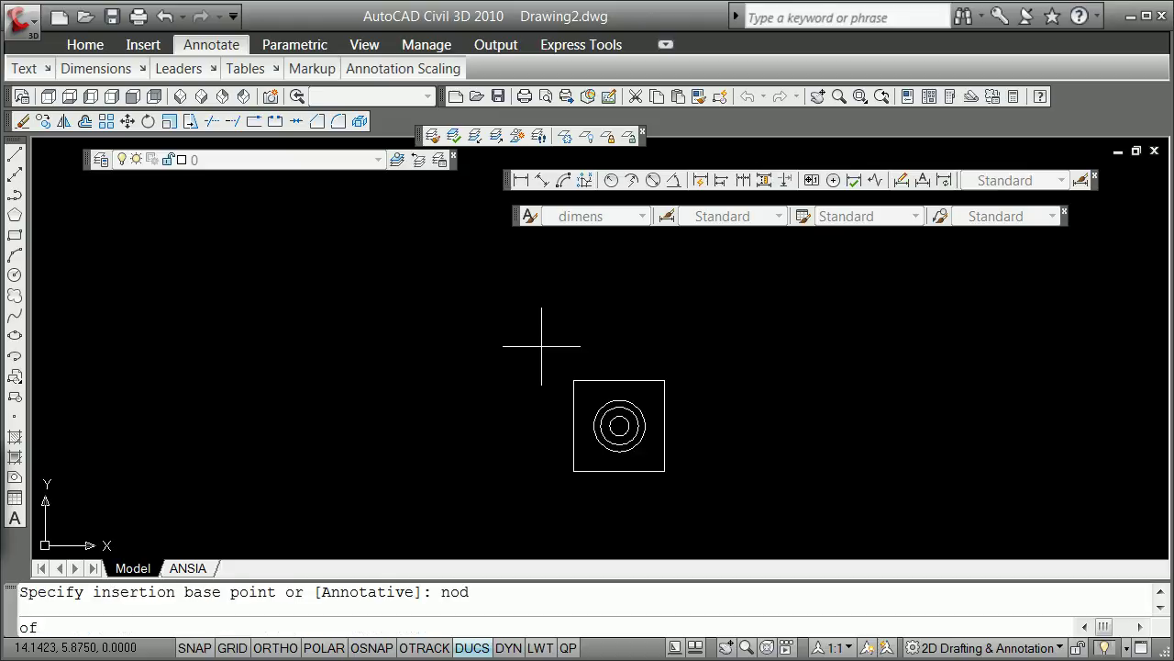
click(619, 475)
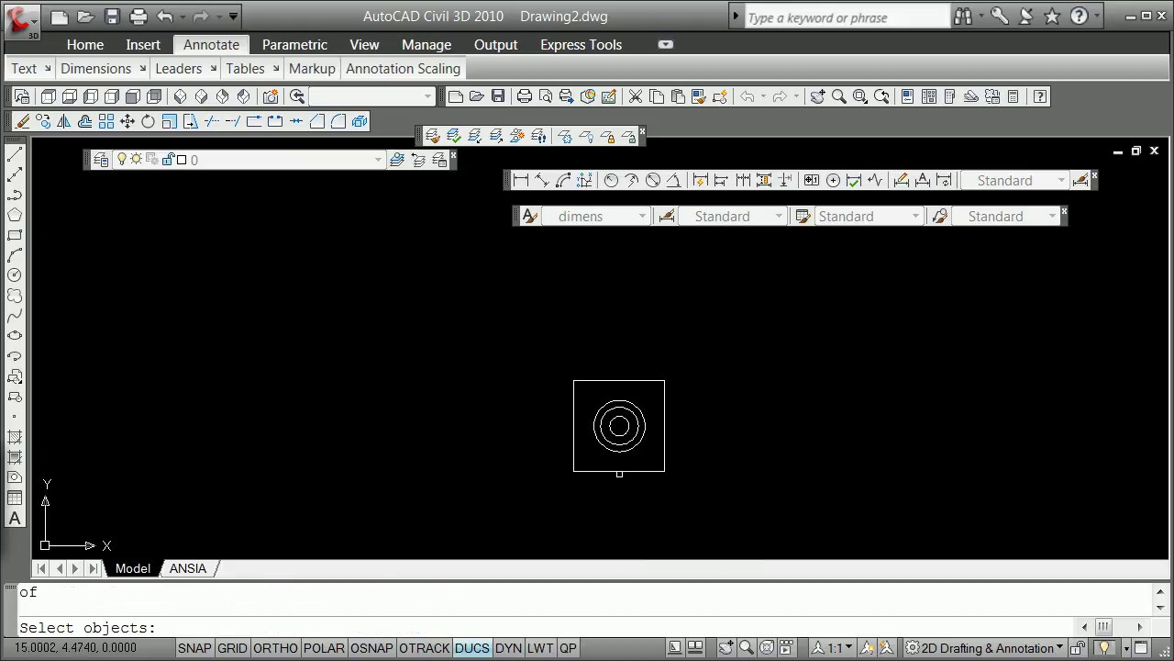
click(544, 495)
click(683, 352)
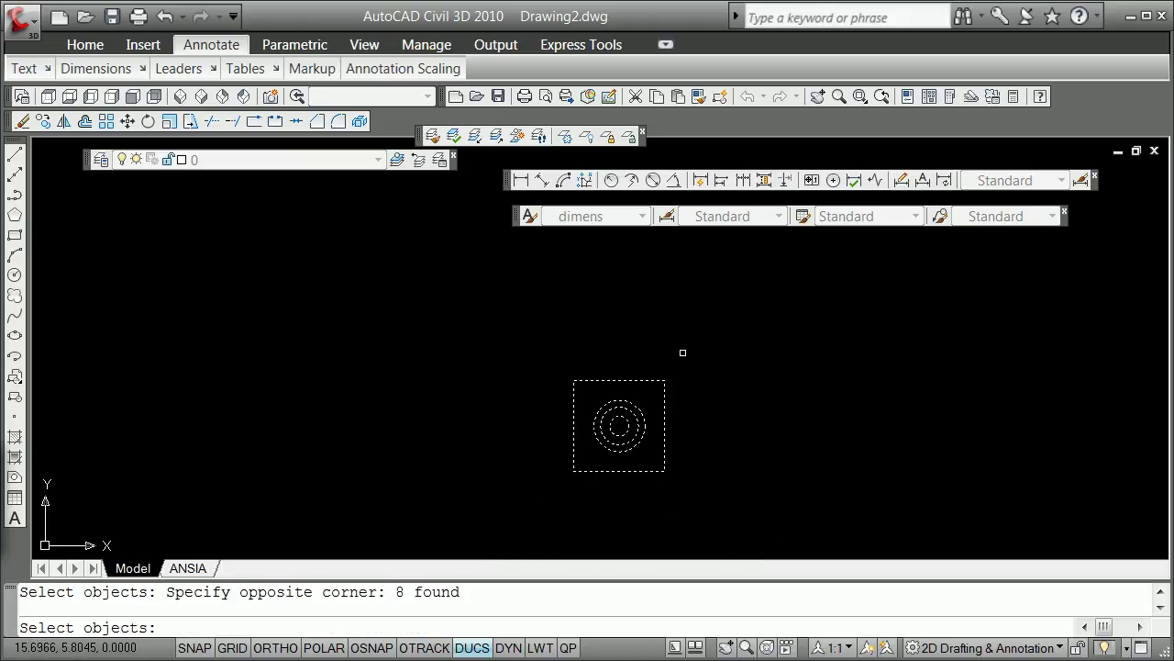
key(Return)
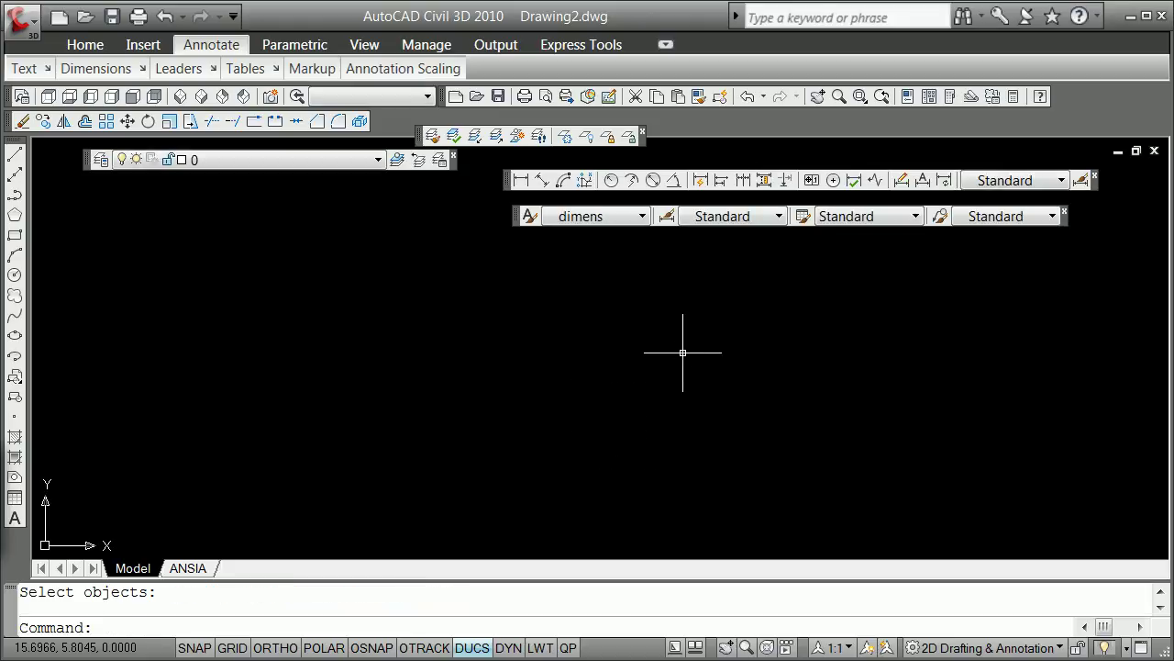
text(bedit)
key(Return)
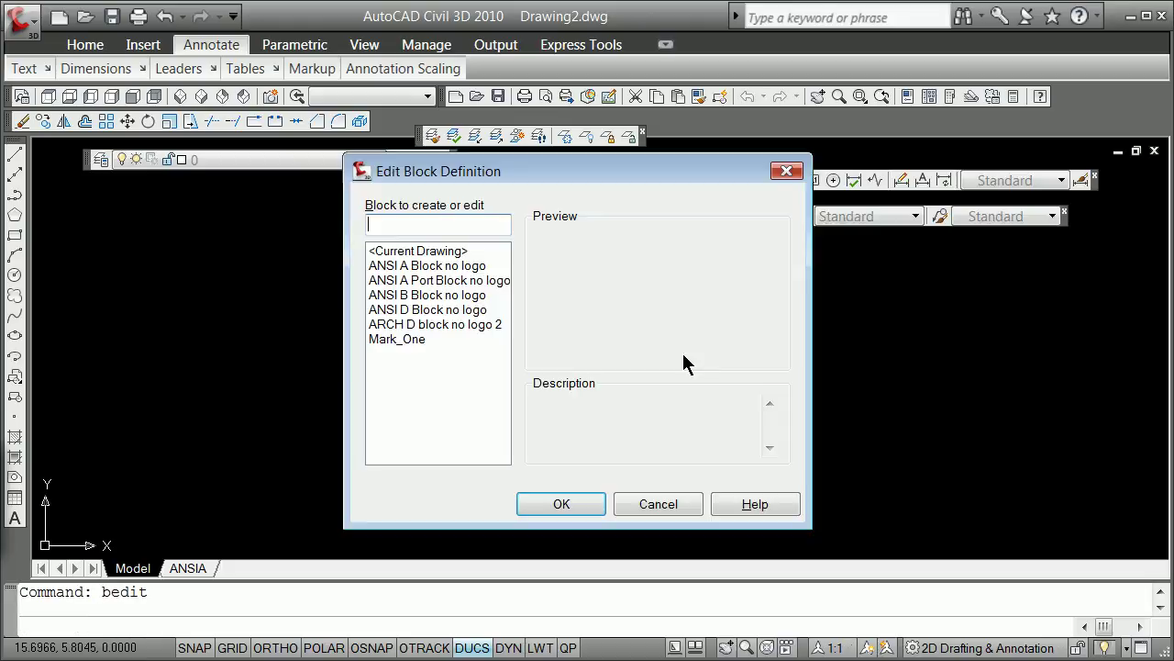
click(397, 338)
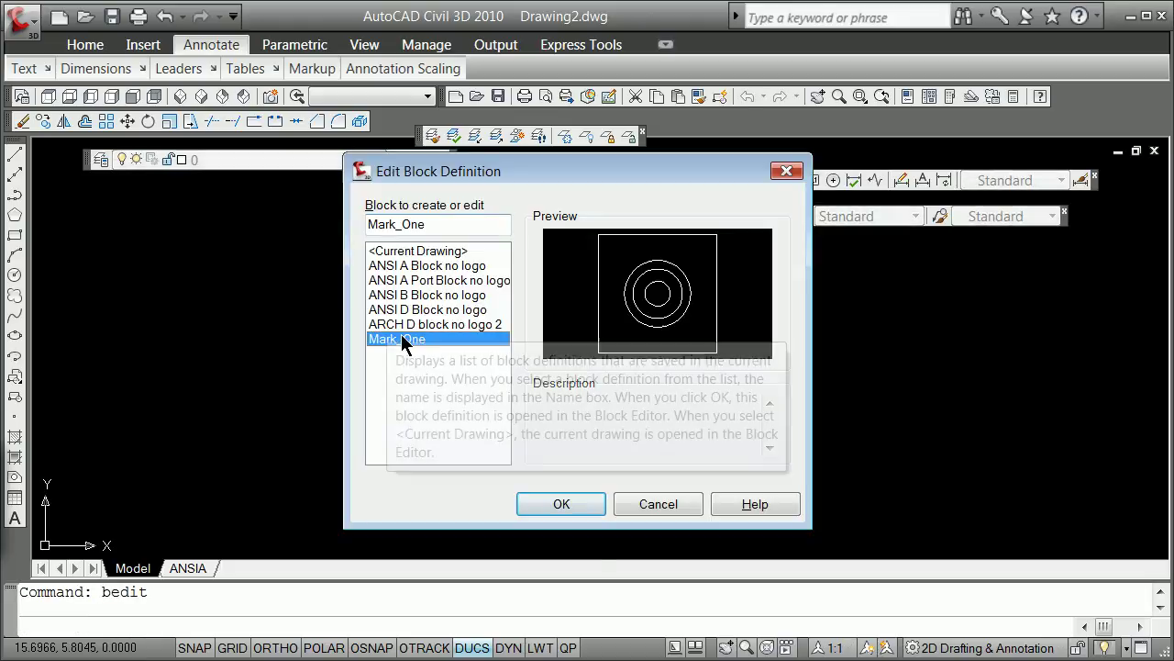
click(555, 504)
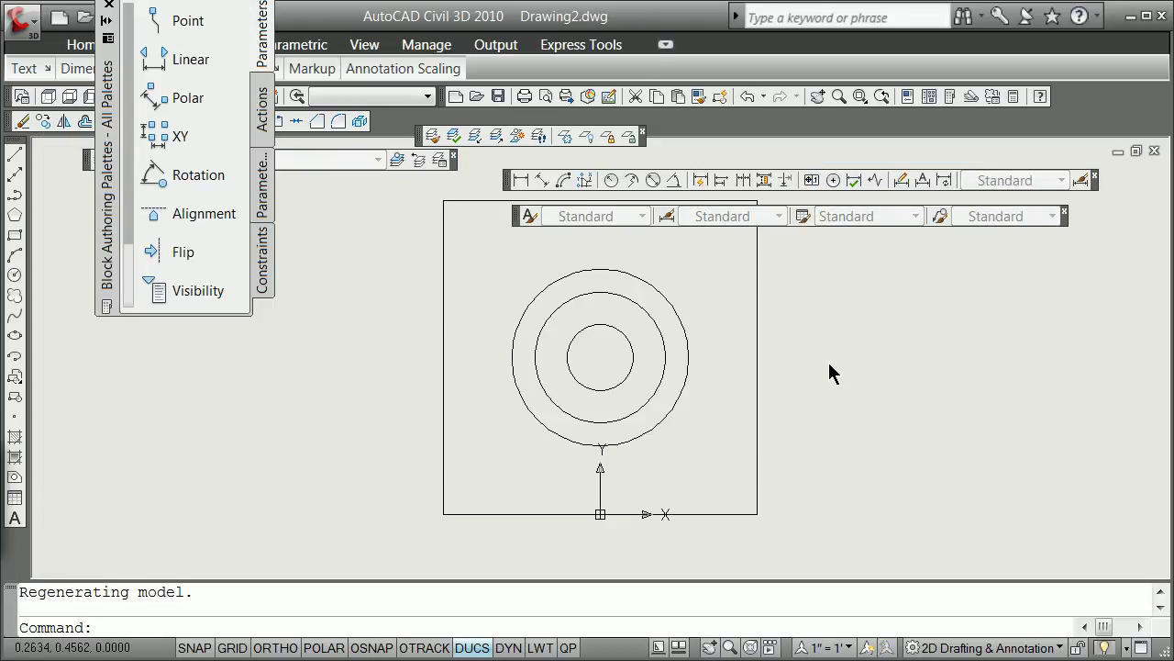
click(109, 7)
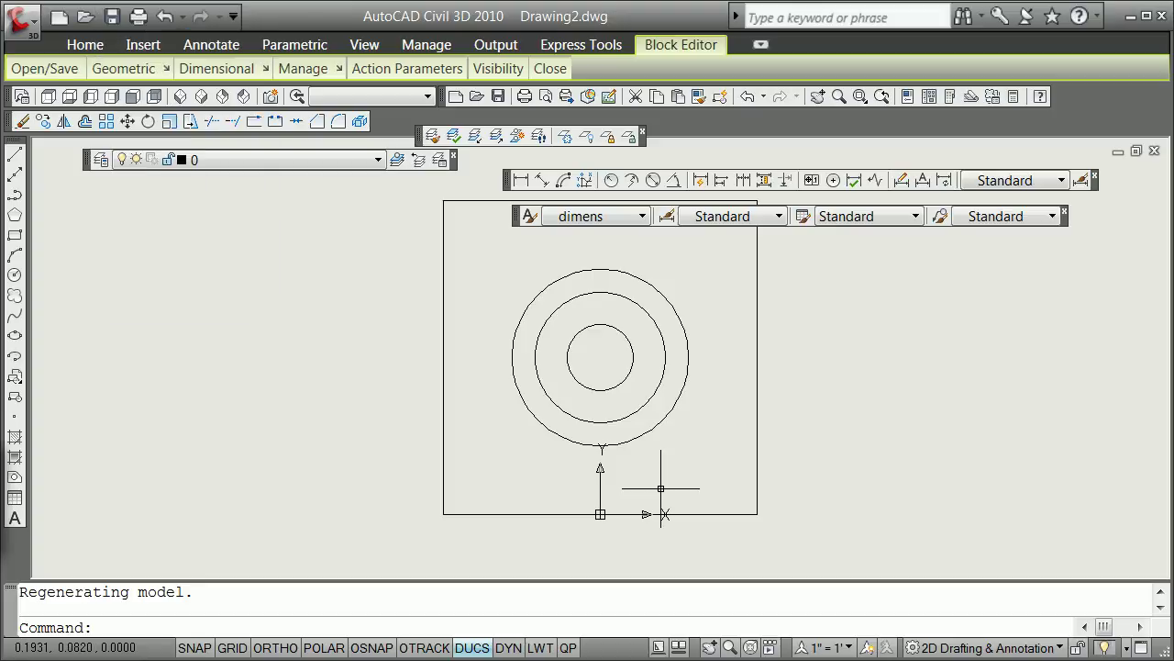
click(443, 411)
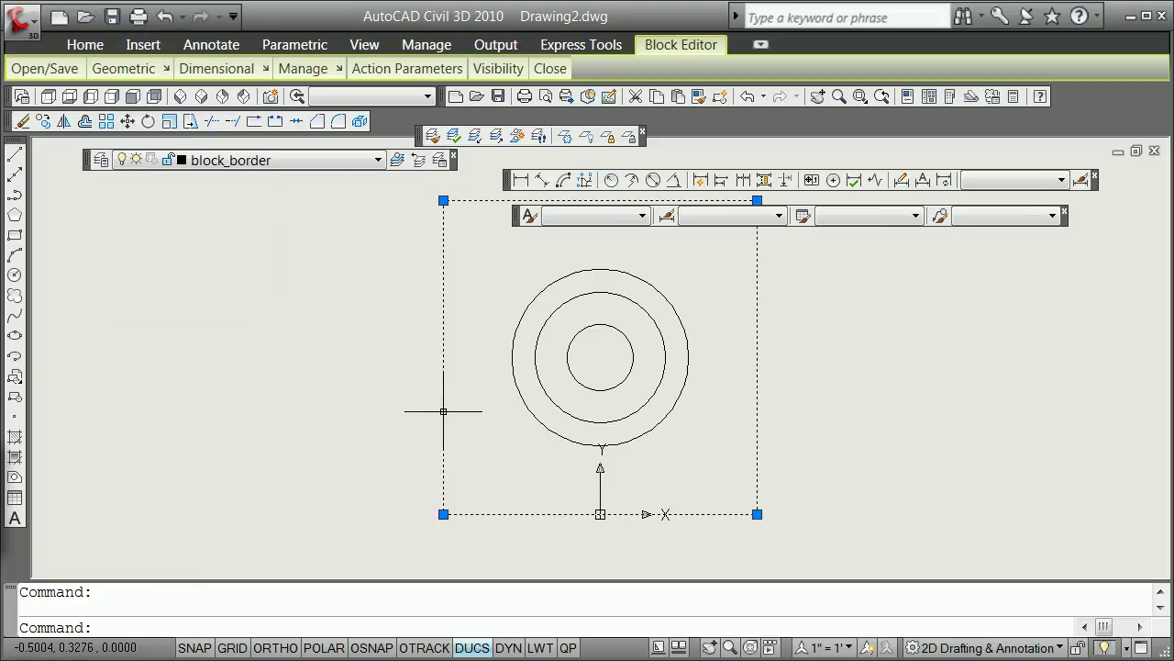
key(Escape)
click(527, 411)
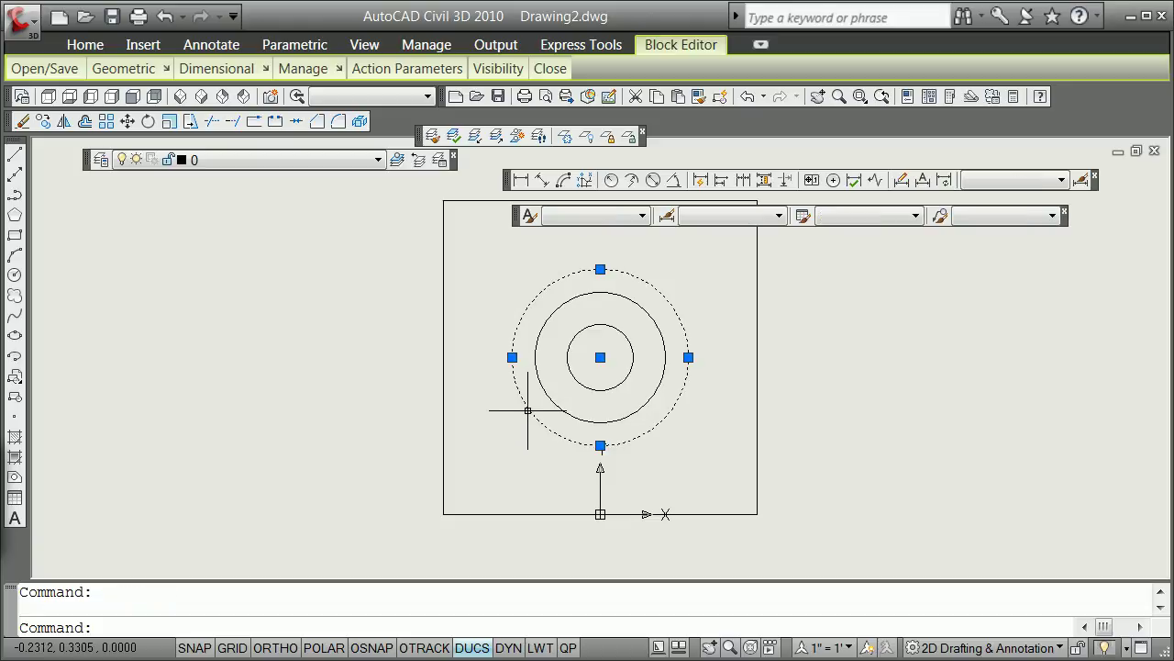
key(Escape)
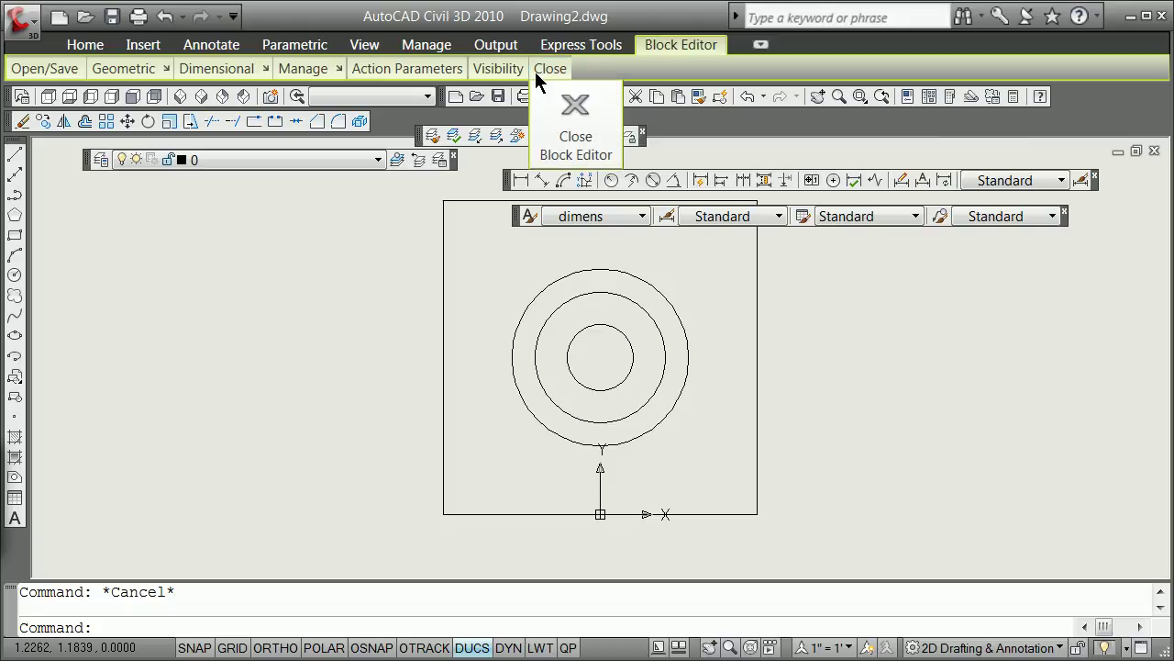
click(570, 117)
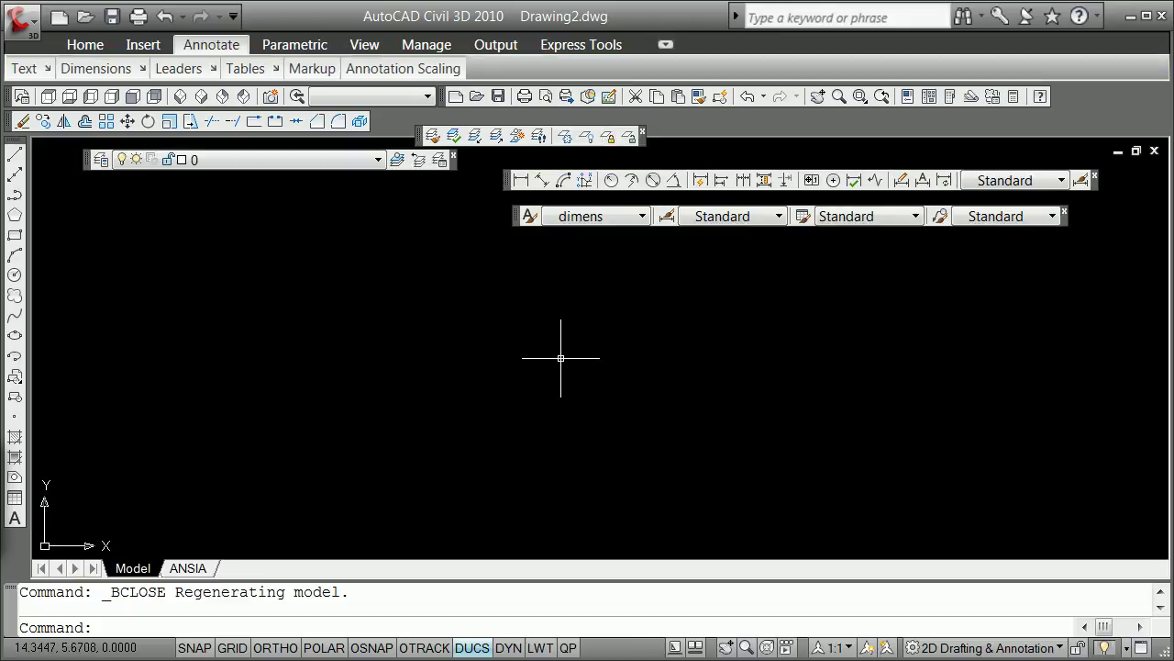
Step: Make object the current layer and switch it on in Layer Properties Manager
click(377, 163)
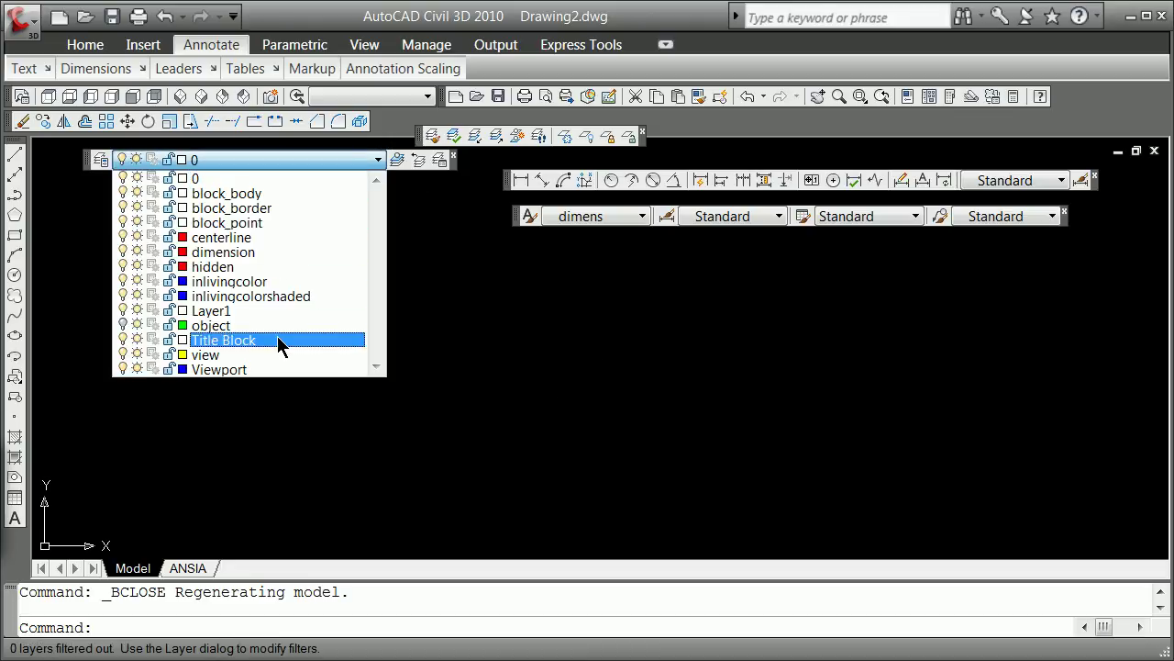
click(277, 326)
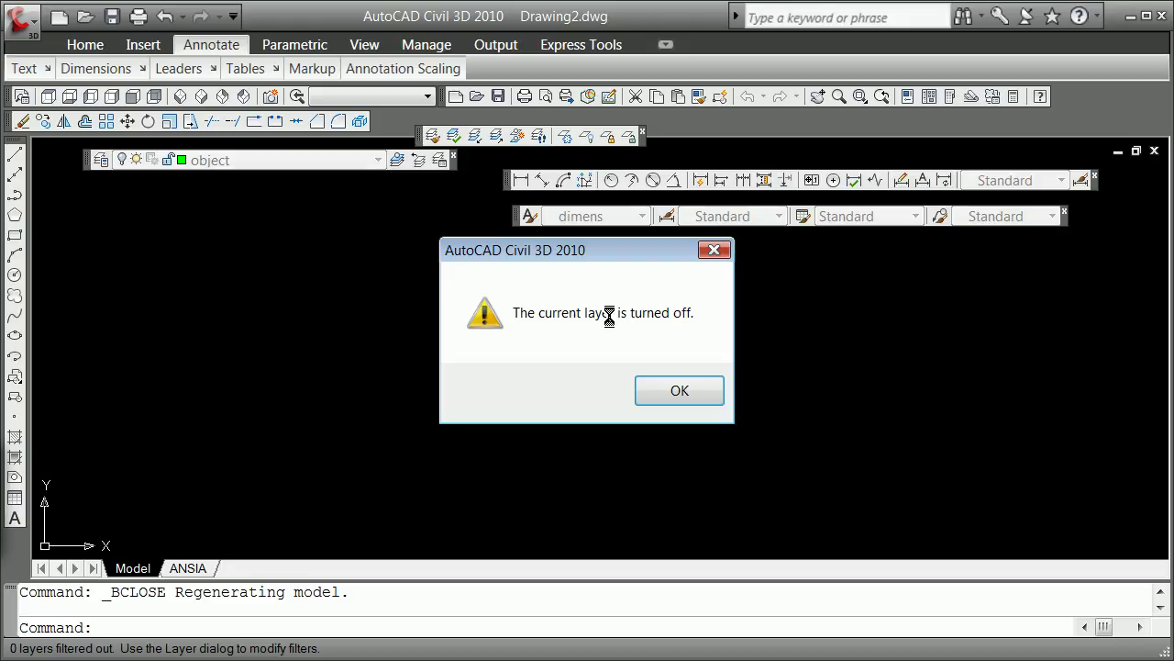
click(701, 400)
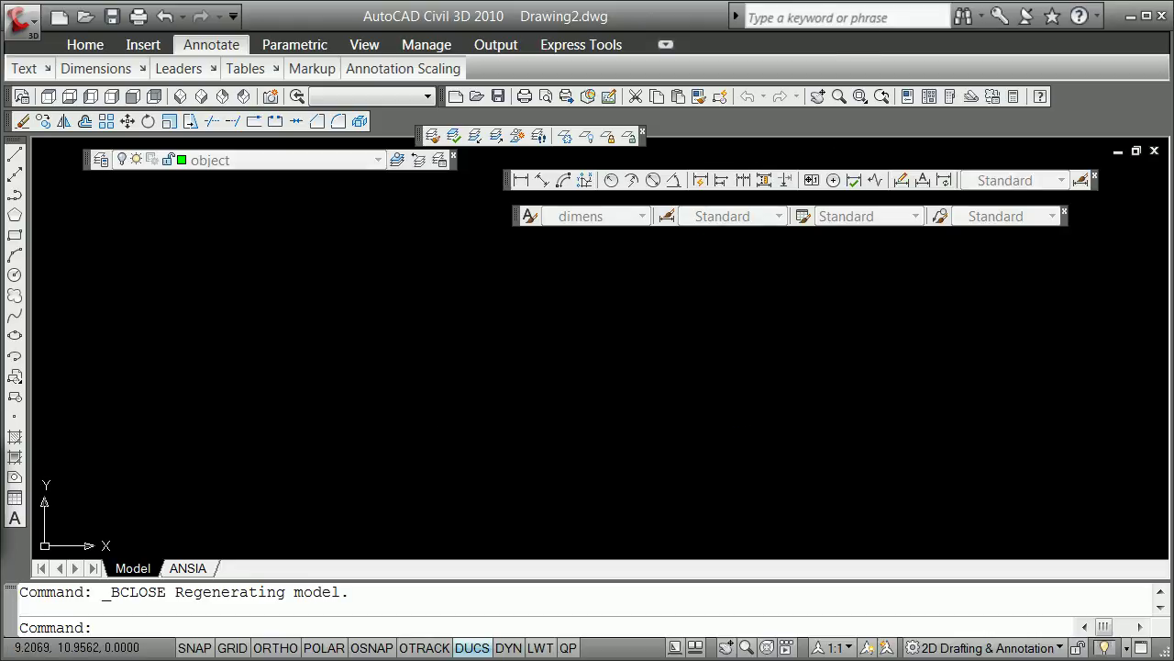
click(103, 159)
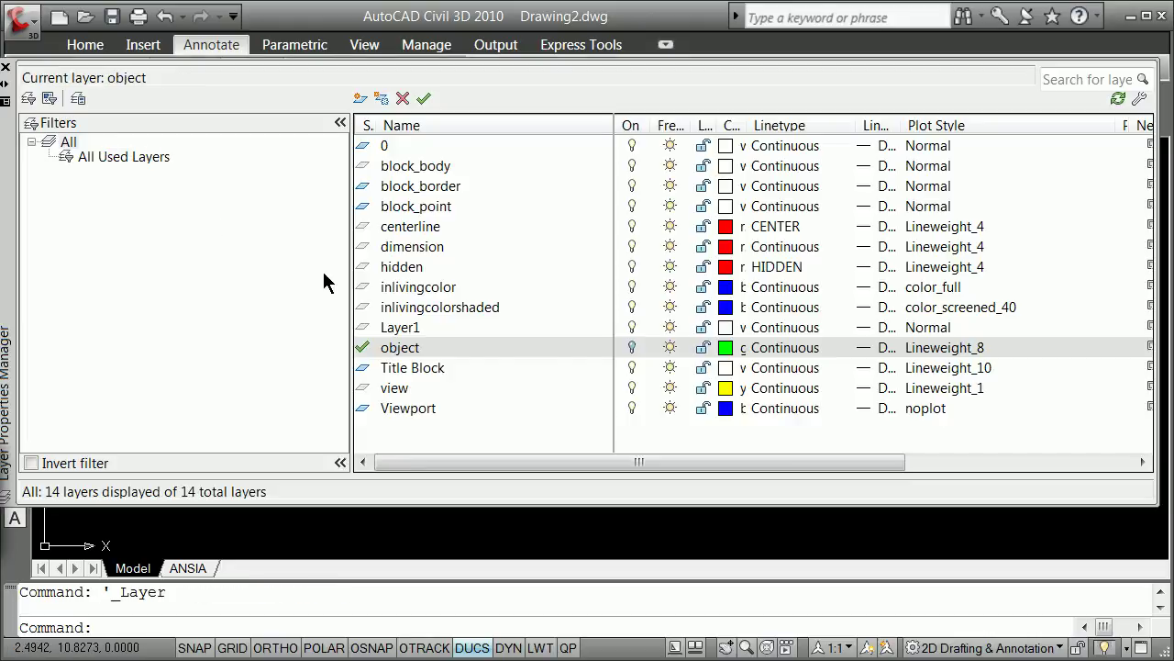
click(631, 347)
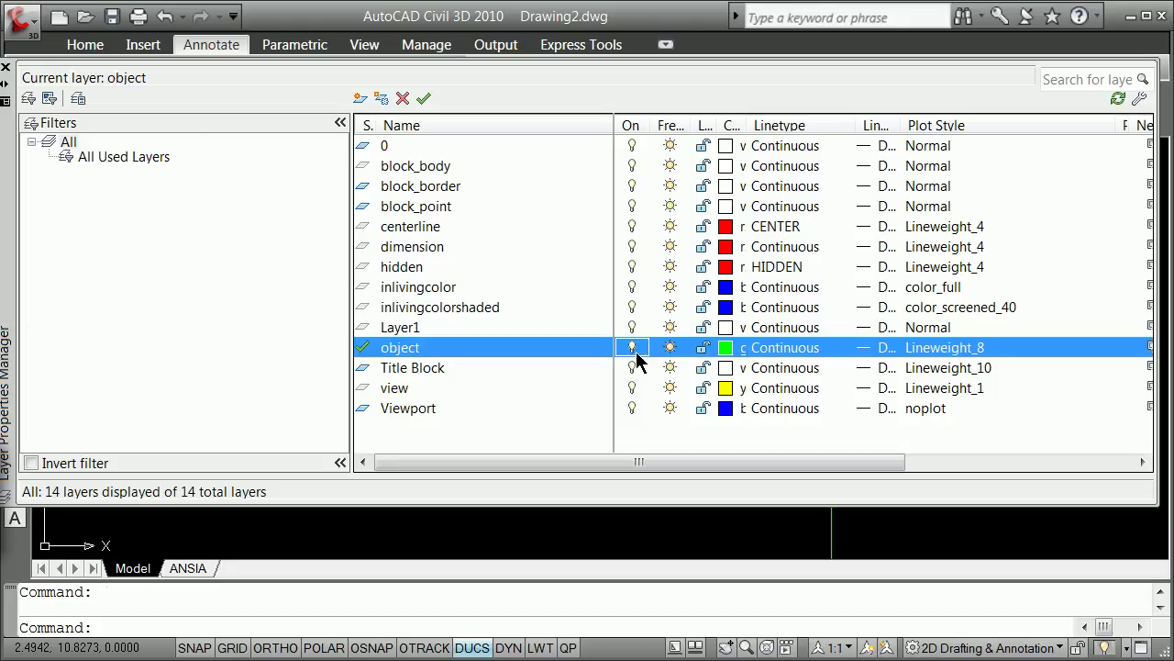
click(6, 69)
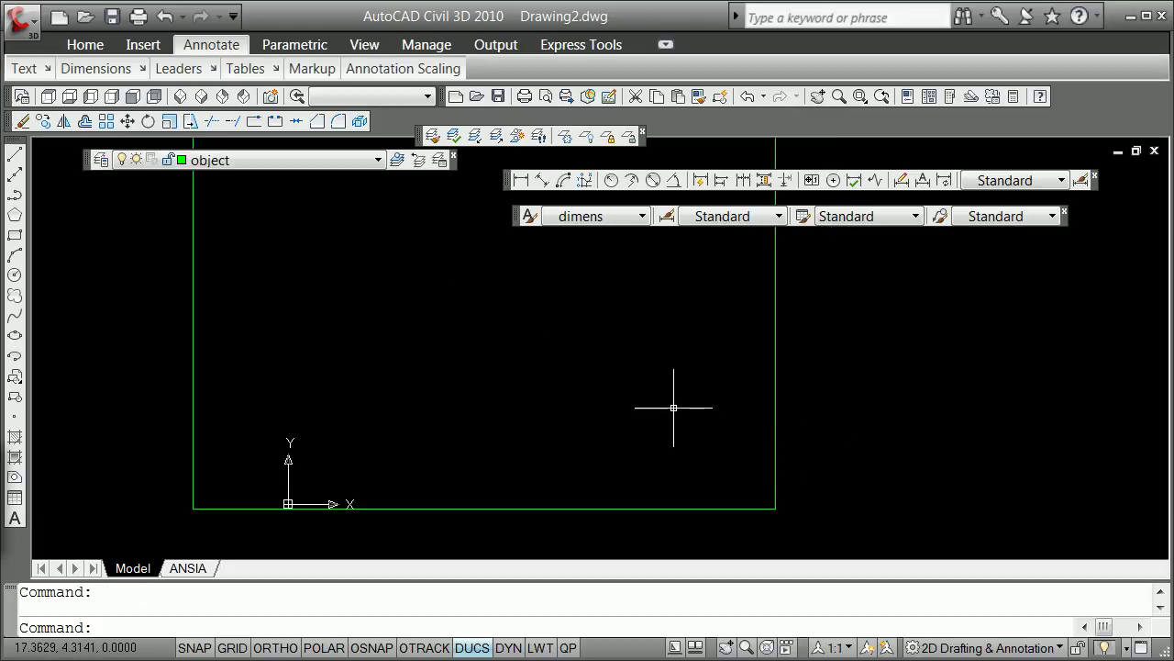
Step: Insert a test block at a picked point with the default zero rotation
text(i)
key(Return)
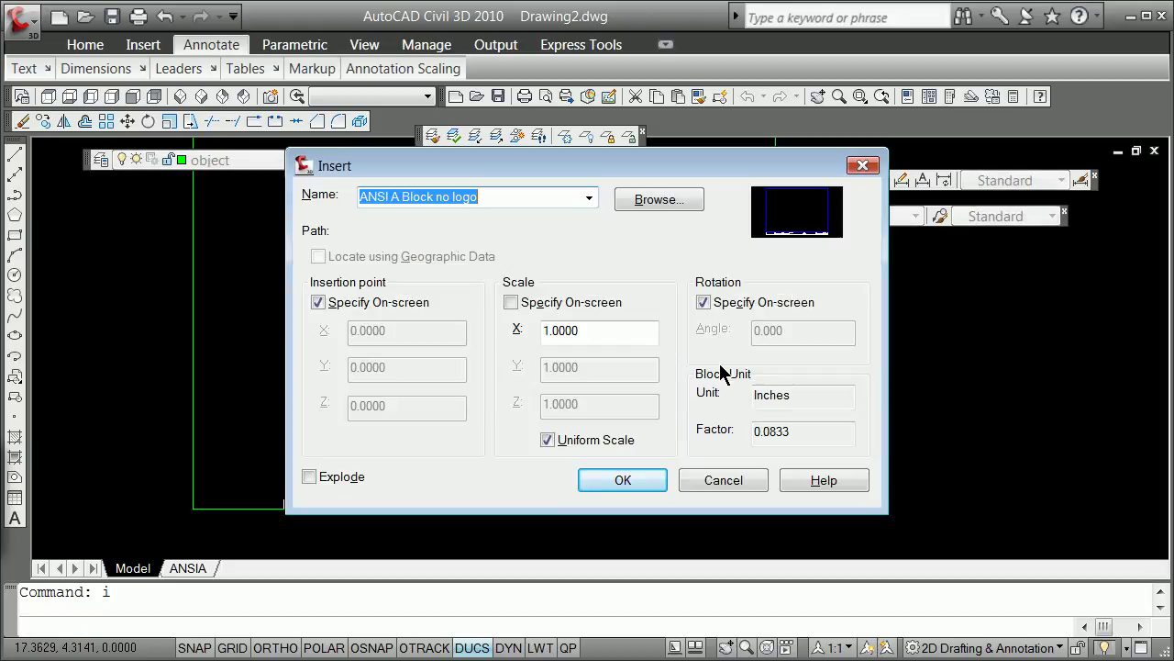
click(590, 198)
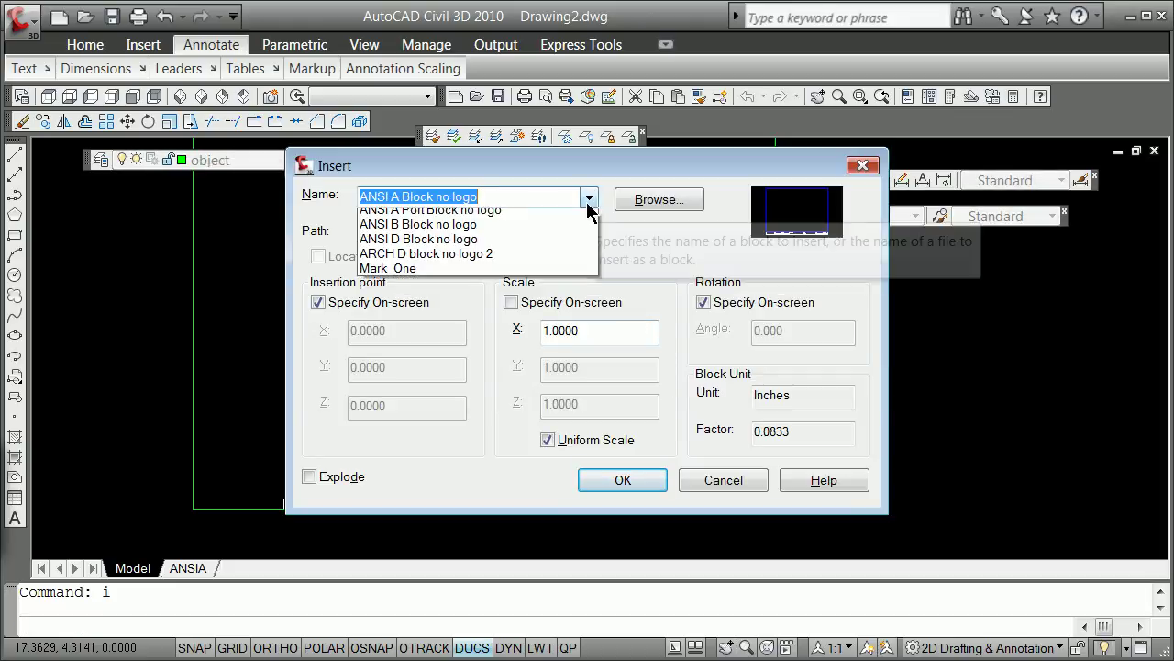
click(637, 490)
click(616, 487)
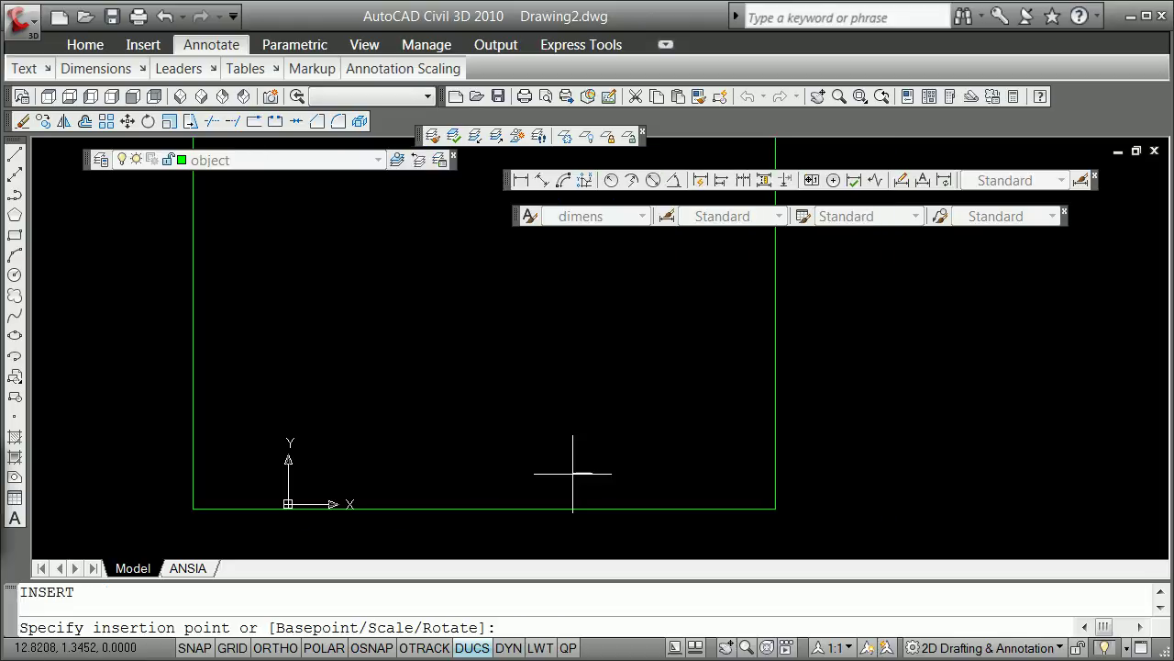
click(538, 350)
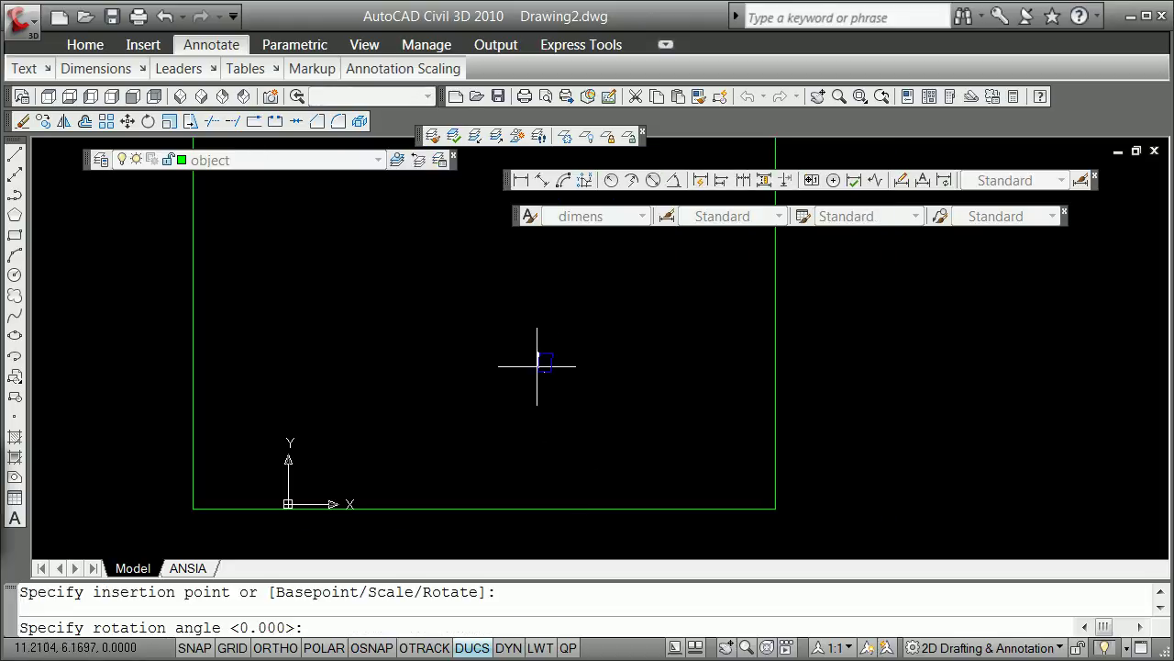
key(Return)
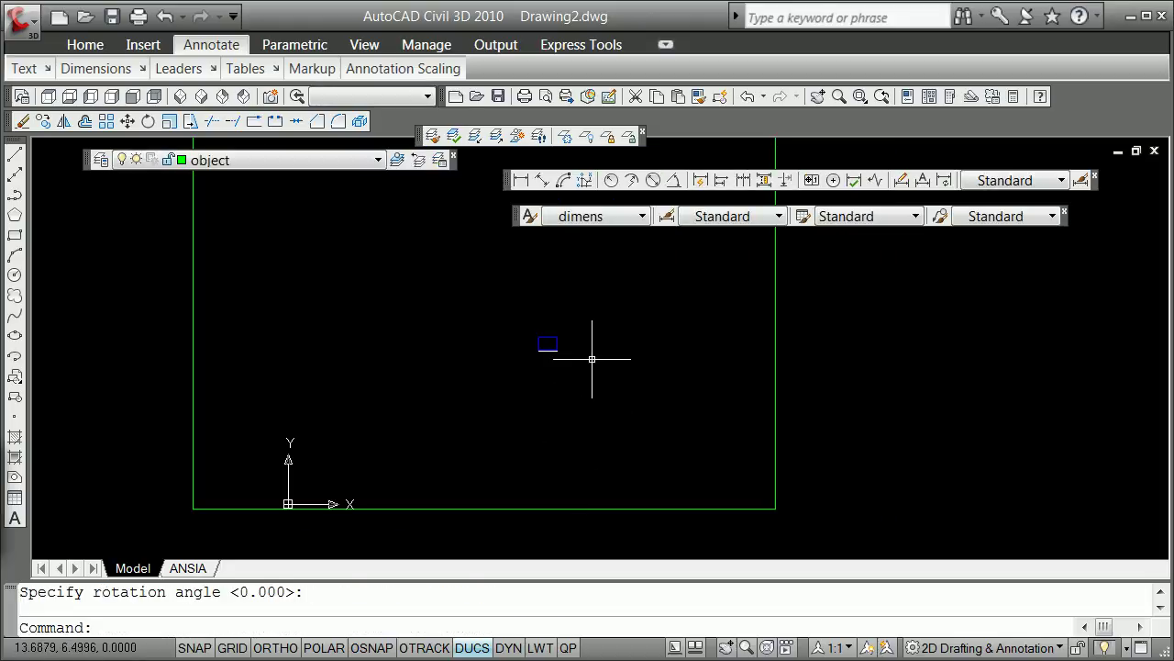
scroll(548, 333, up, 2)
Step: Erase the test block using a crossing window
text(e)
key(Return)
text(c)
key(Return)
click(492, 409)
click(556, 333)
key(Return)
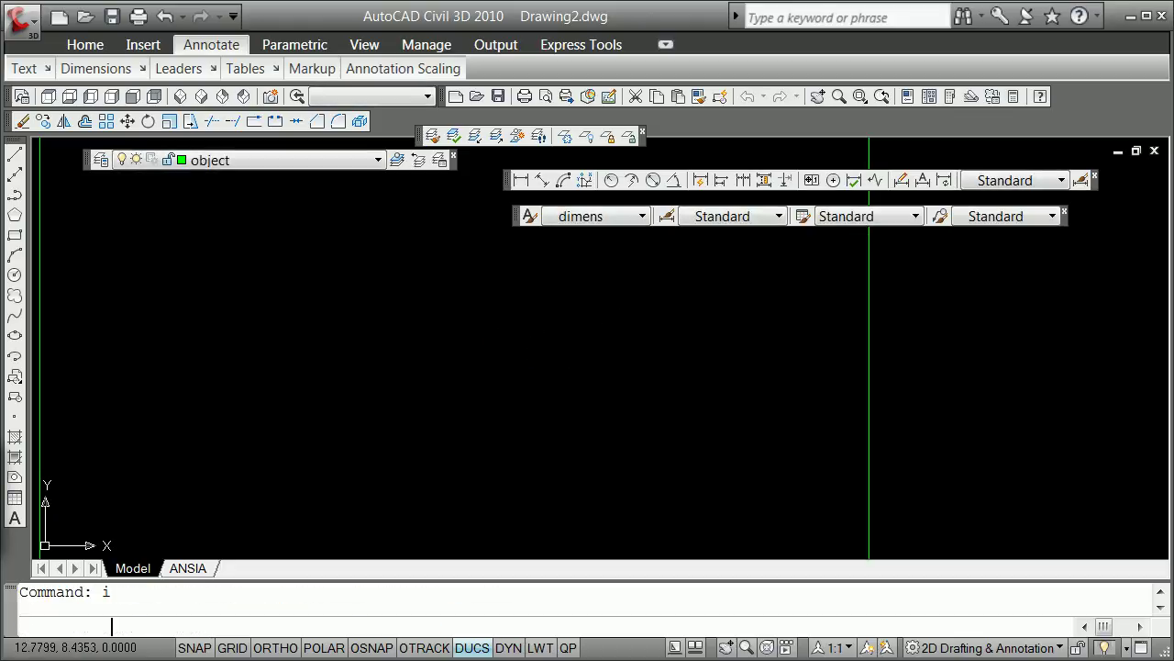
text(i)
key(Return)
Step: Insert one Mark_One block in the drawing with zero rotation
click(588, 197)
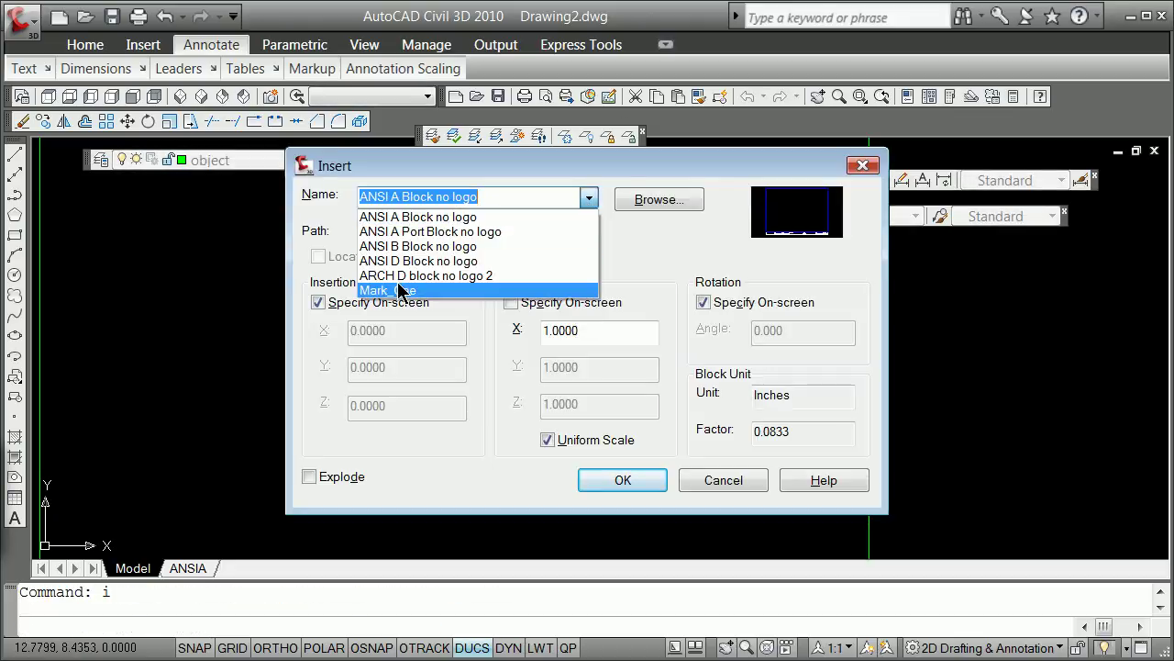
click(400, 290)
click(621, 483)
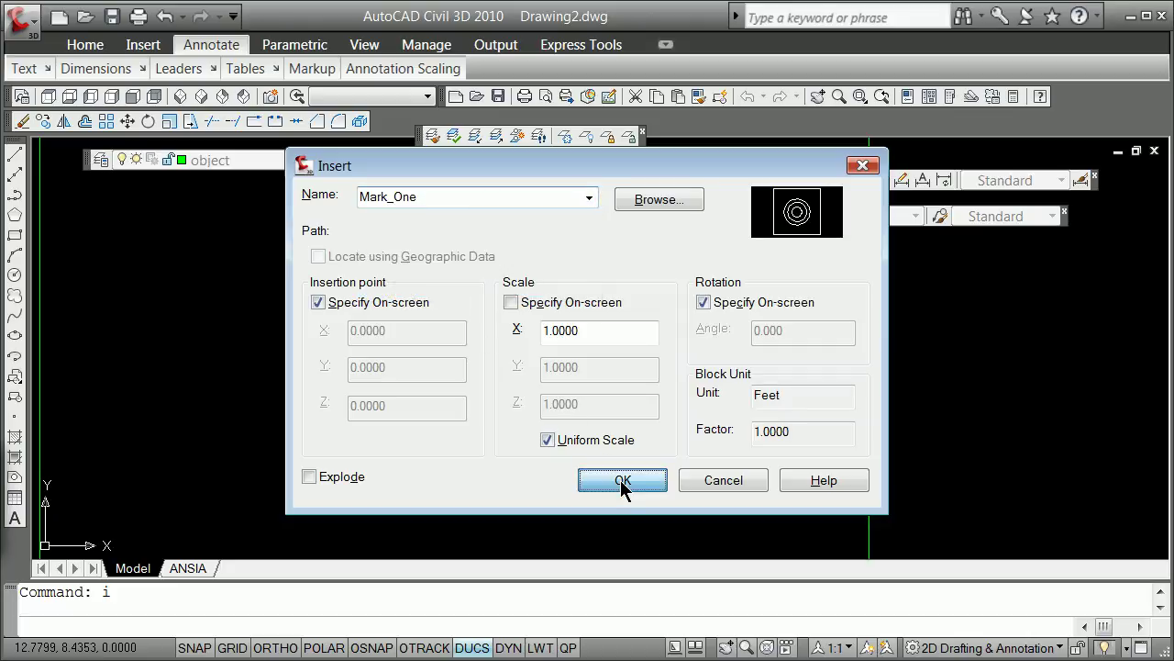
click(577, 405)
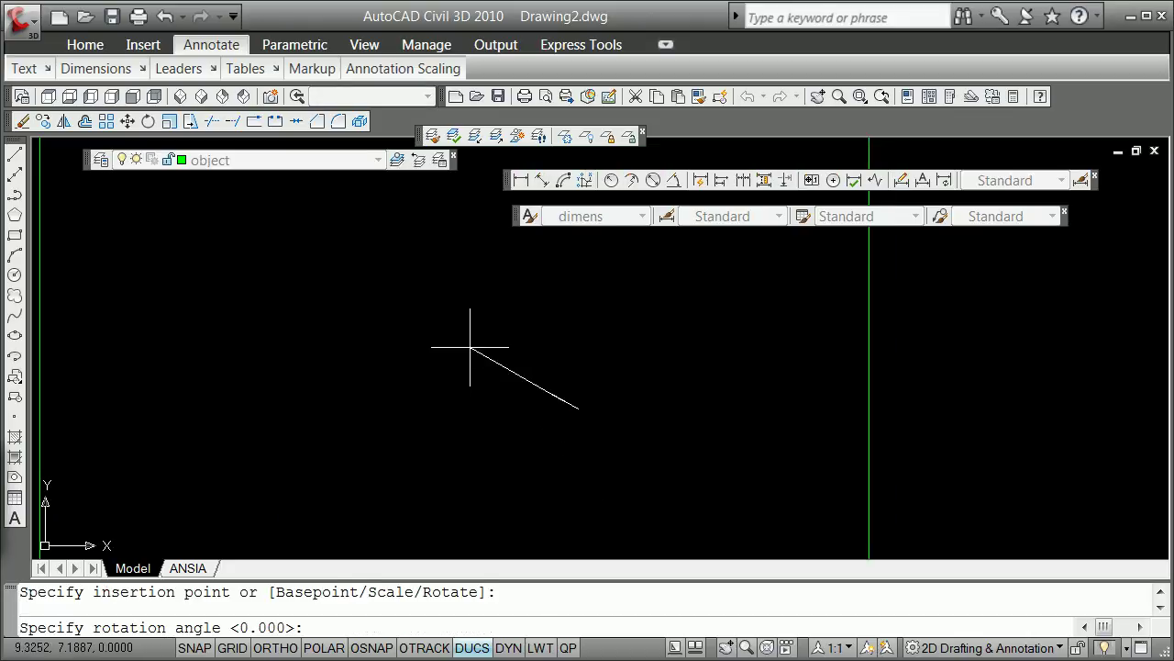
click(591, 400)
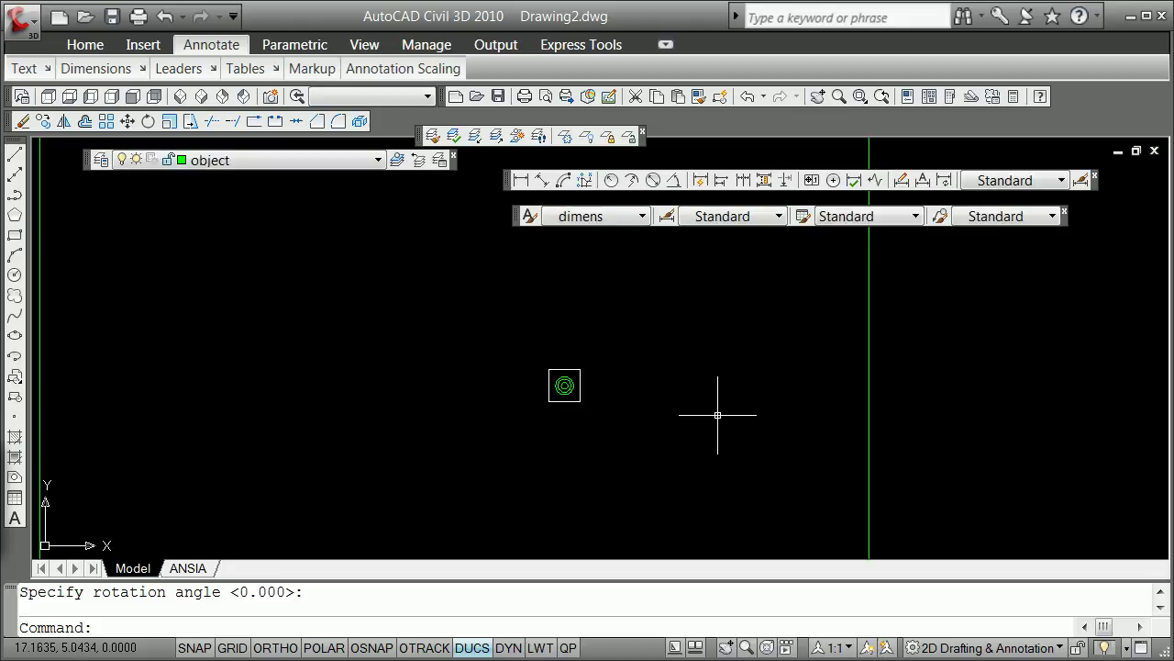
text(layer)
key(Return)
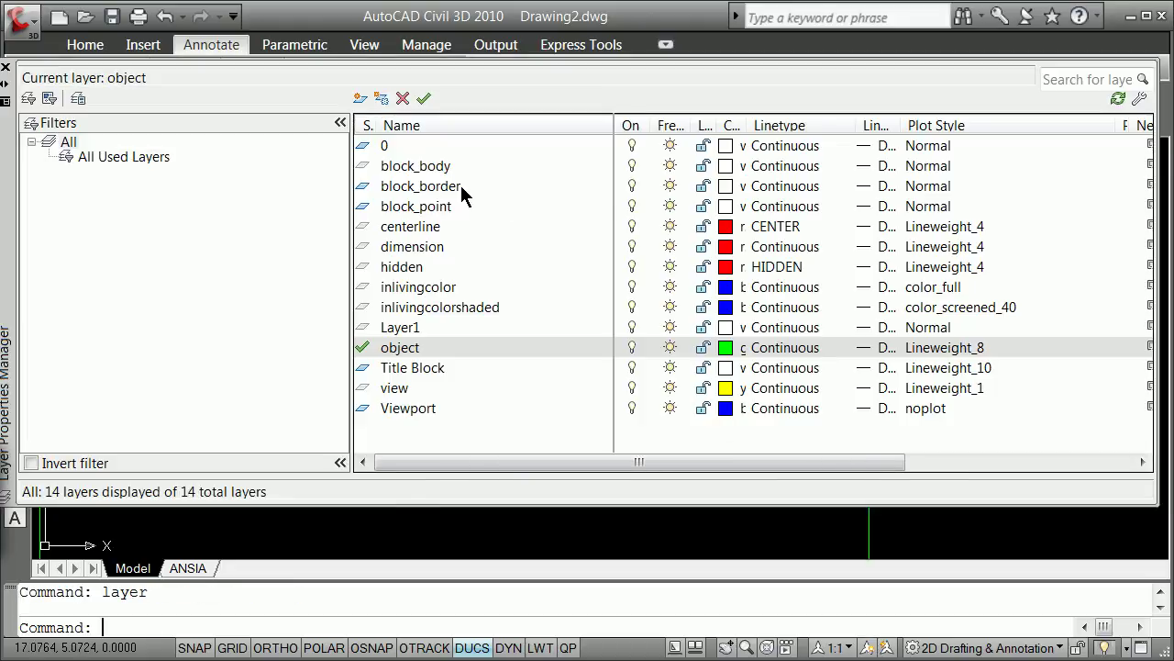
Step: Freeze the block_border layer so Mark_One shows only its circles and nodes
click(673, 188)
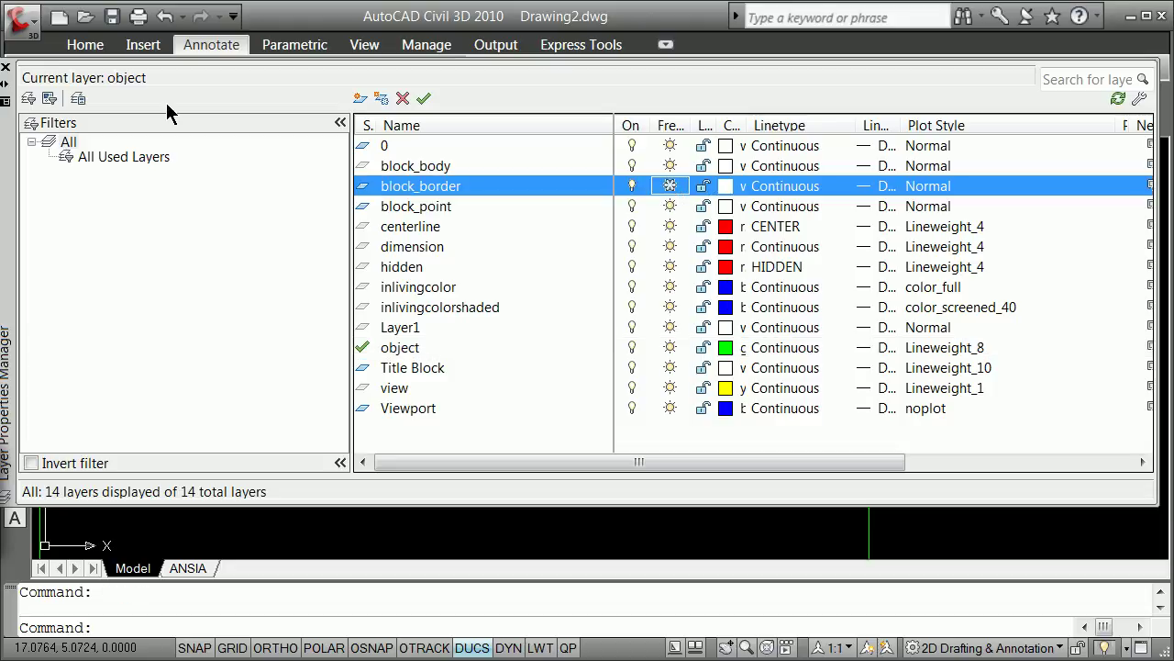
click(7, 67)
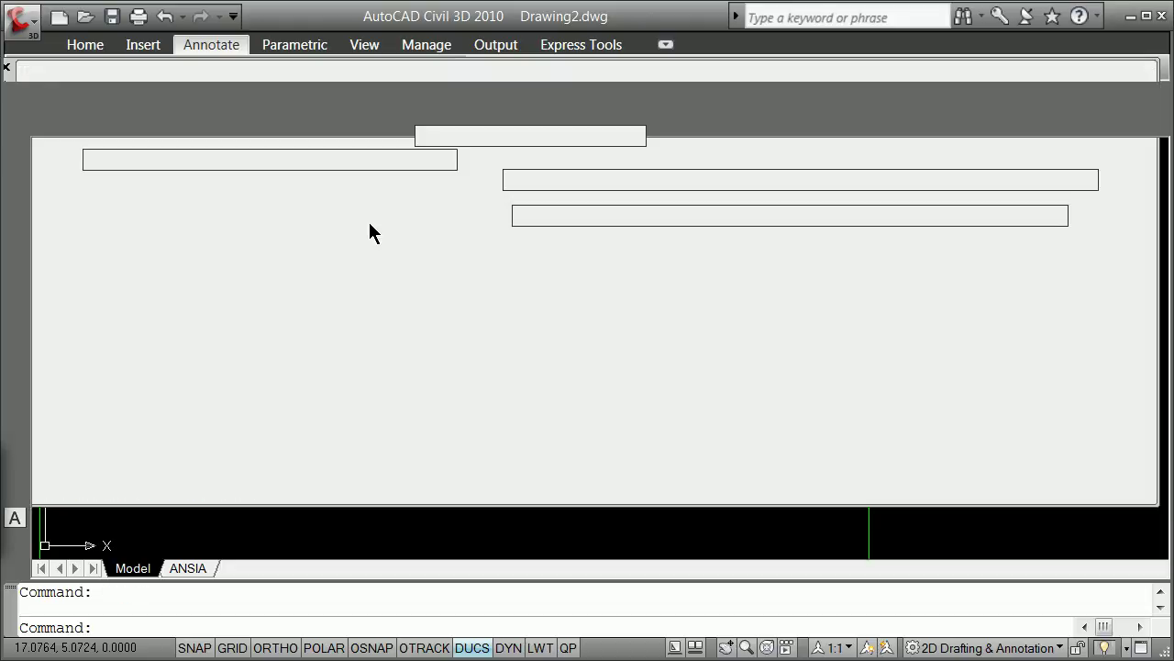
scroll(581, 407, up, 1)
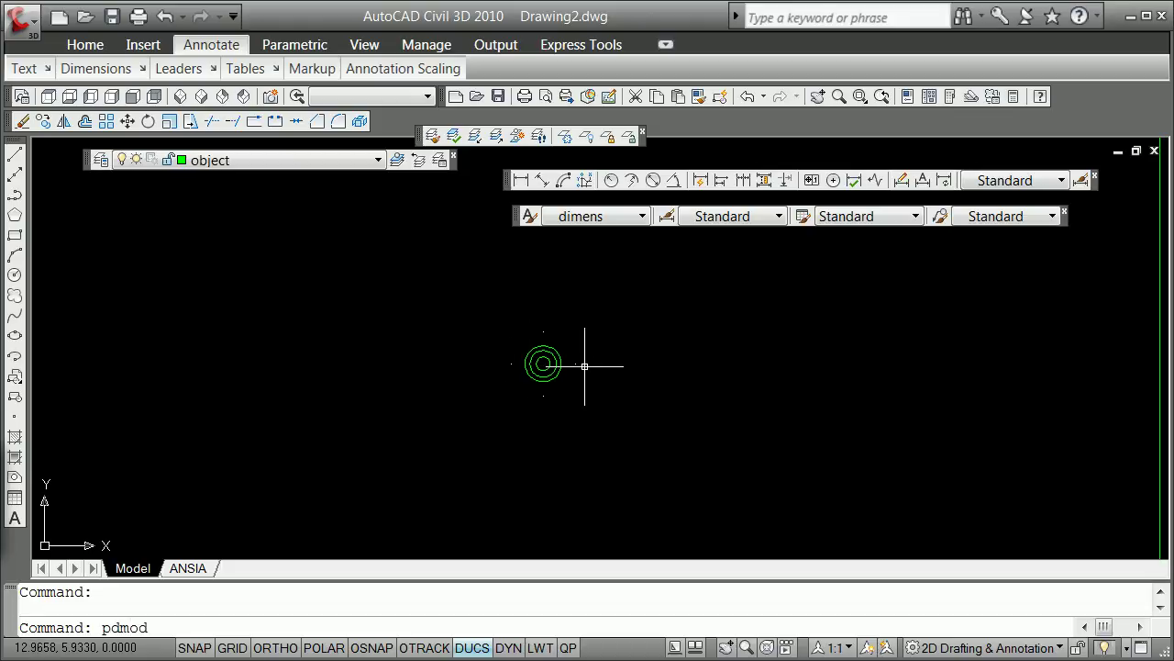
Step: Set PDMODE to 2, then back to 0 so points display as dots
text(de)
key(Return)
text(2)
key(Return)
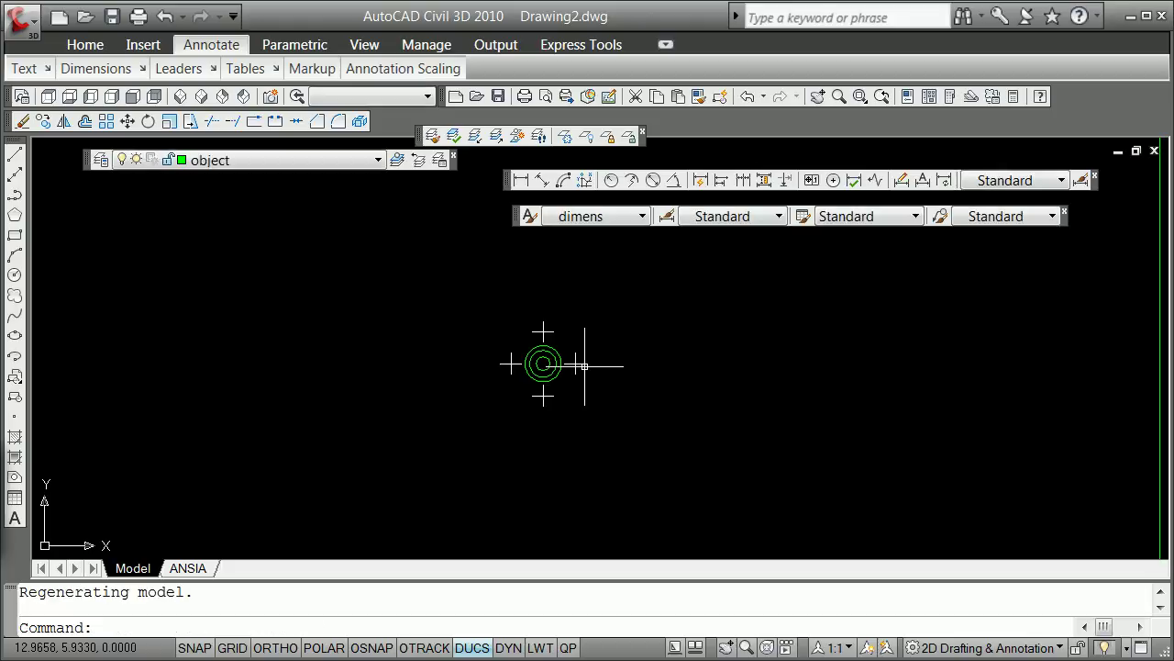
text(pdmode)
key(Return)
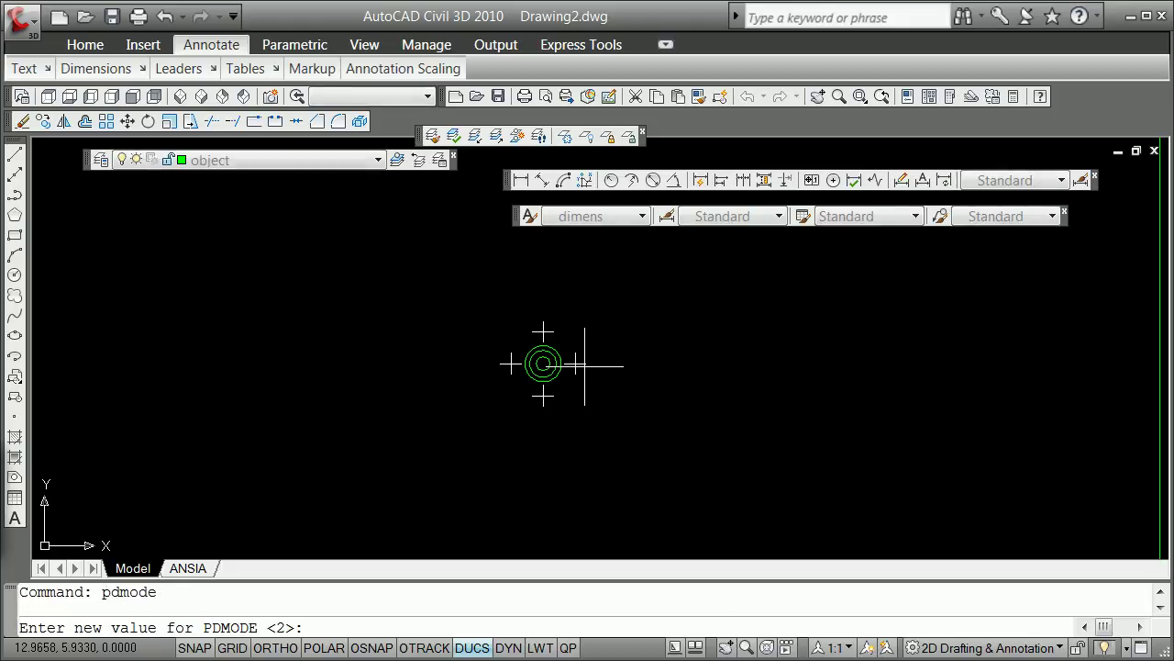
text(0)
key(Return)
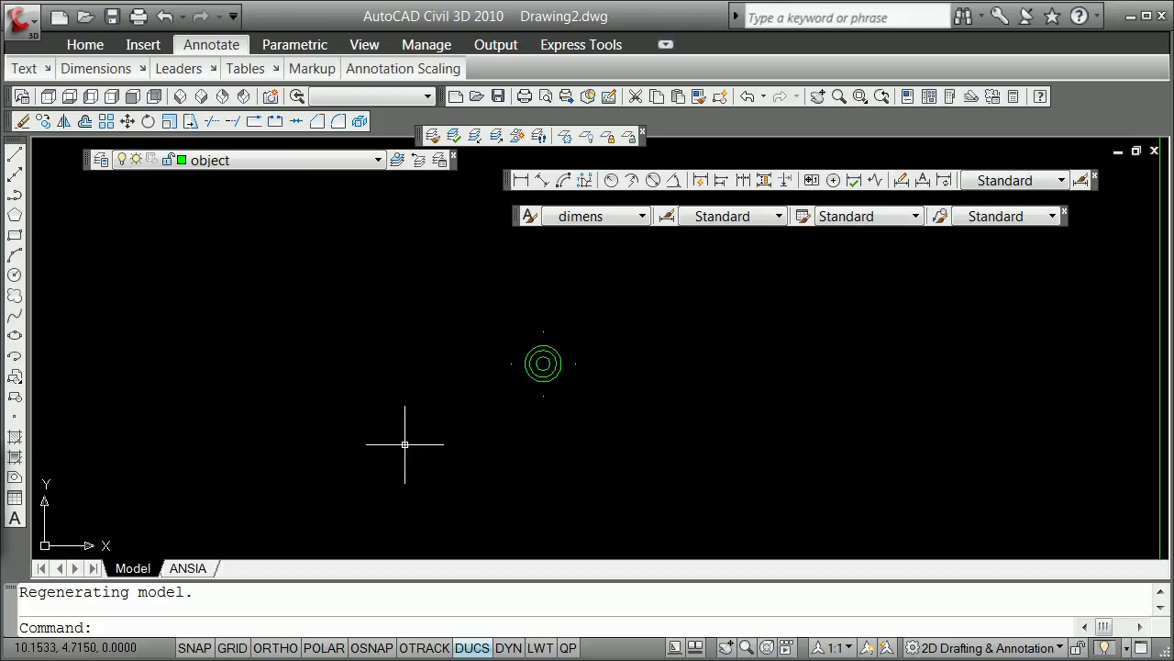
Step: Turn on snap with 0.5000 spacing confirmed in Snap Settings, and turn on ortho
click(189, 648)
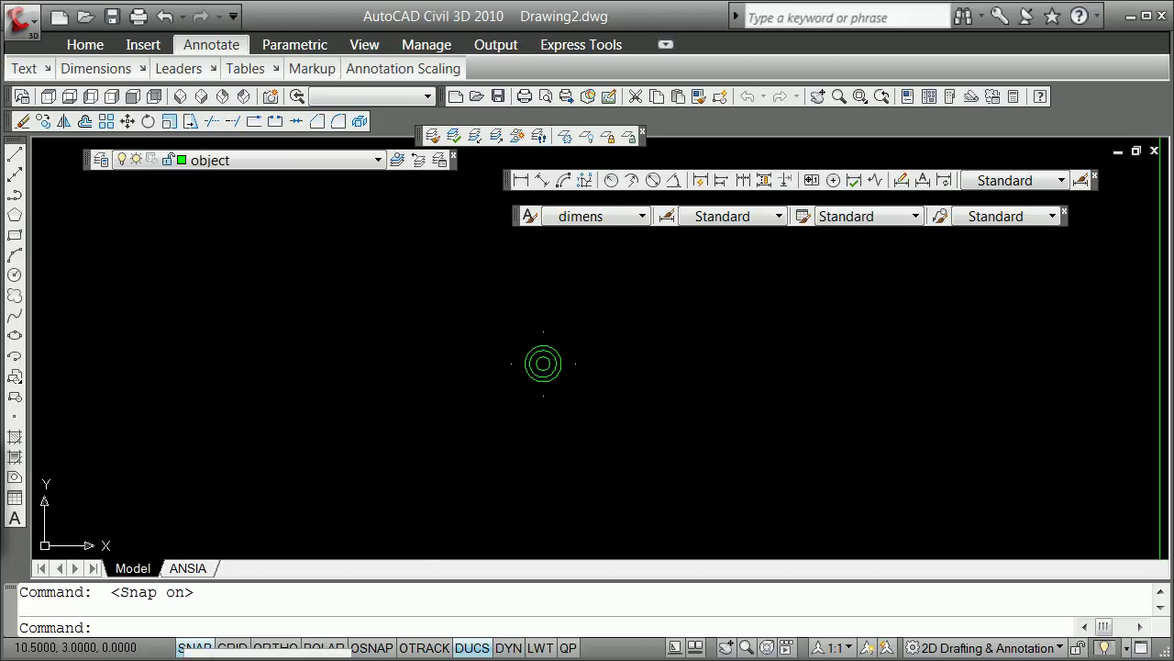
right_click(193, 648)
click(230, 622)
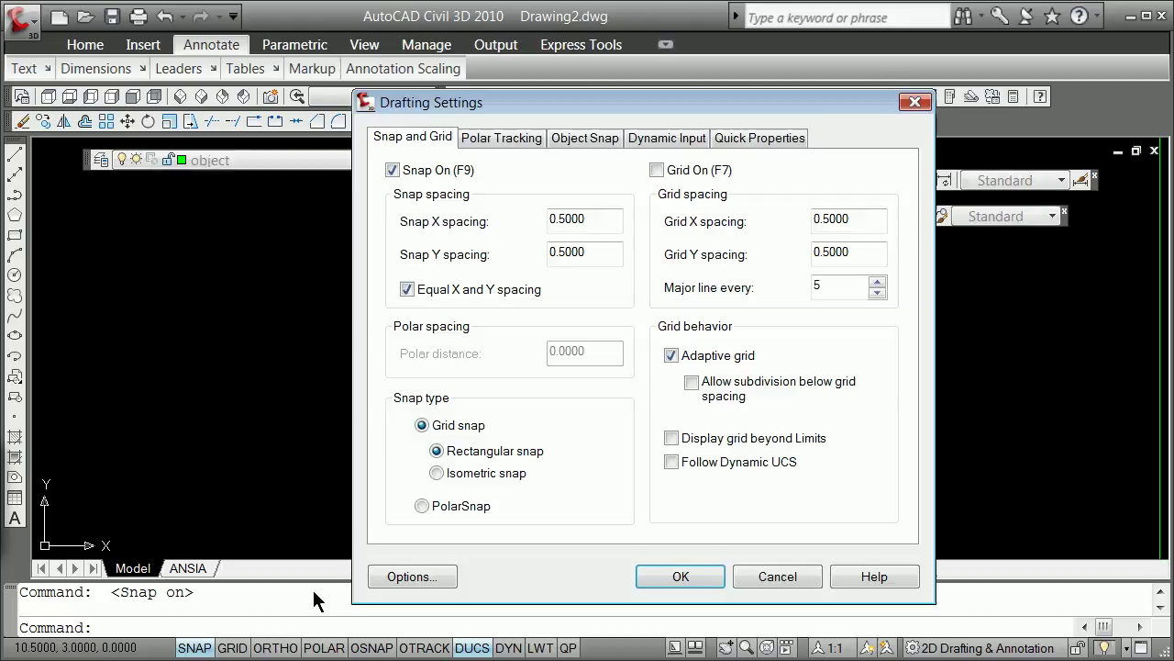
click(670, 586)
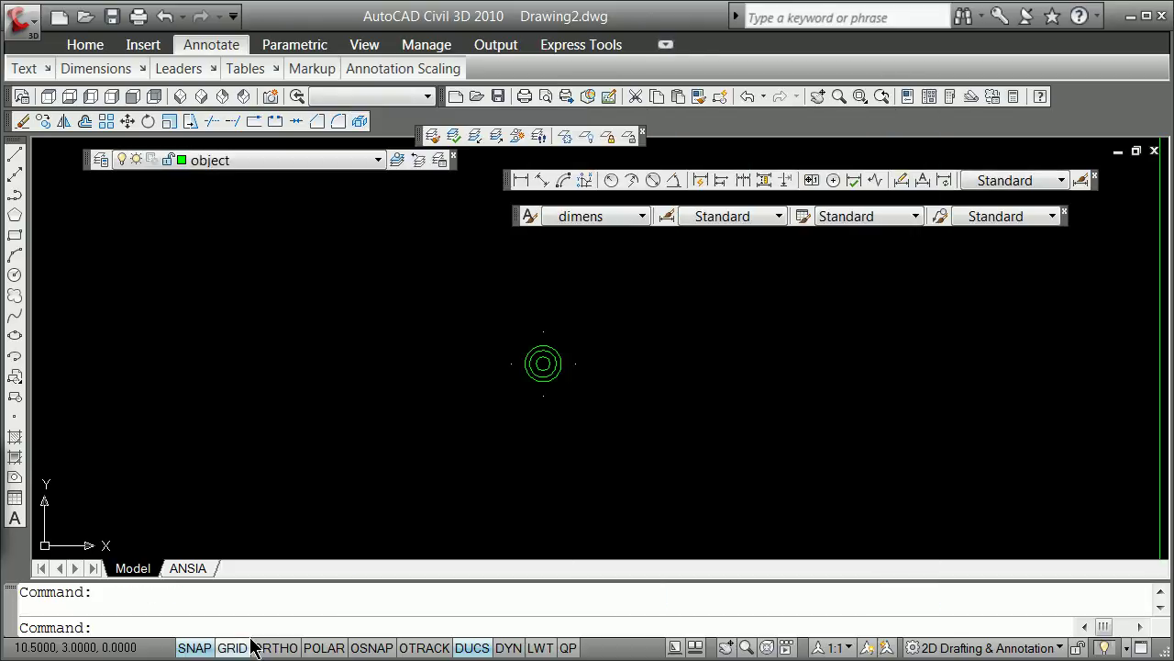
click(266, 647)
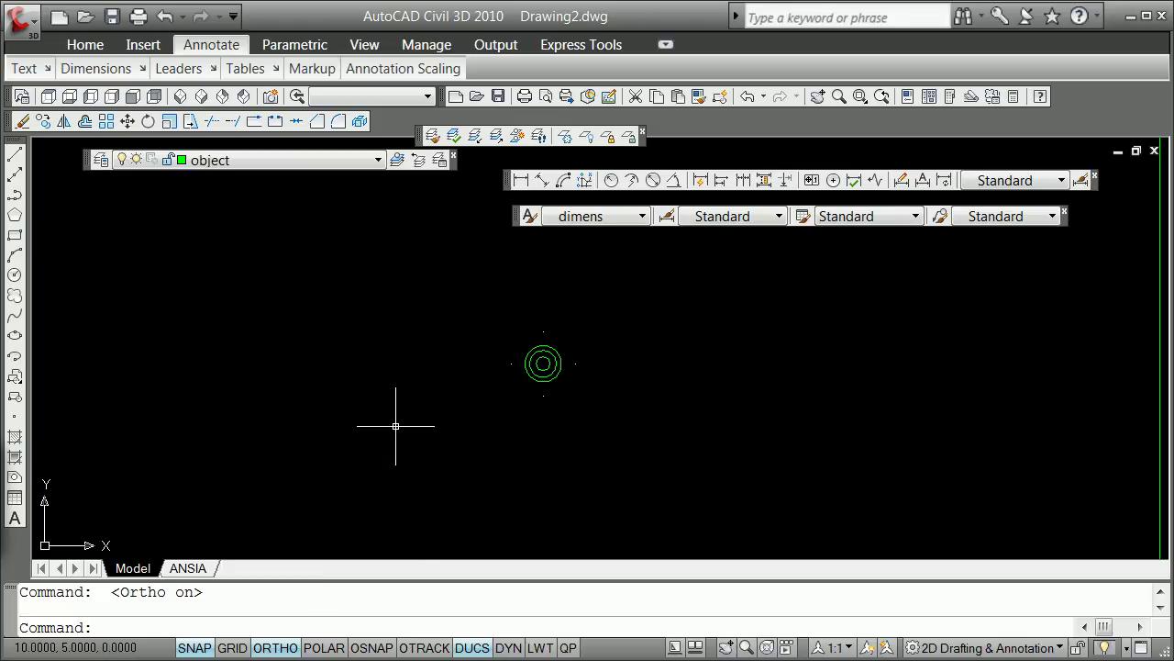
Step: Set the drawing limits from 0,0 to 1000,1000
text(limits)
key(Return)
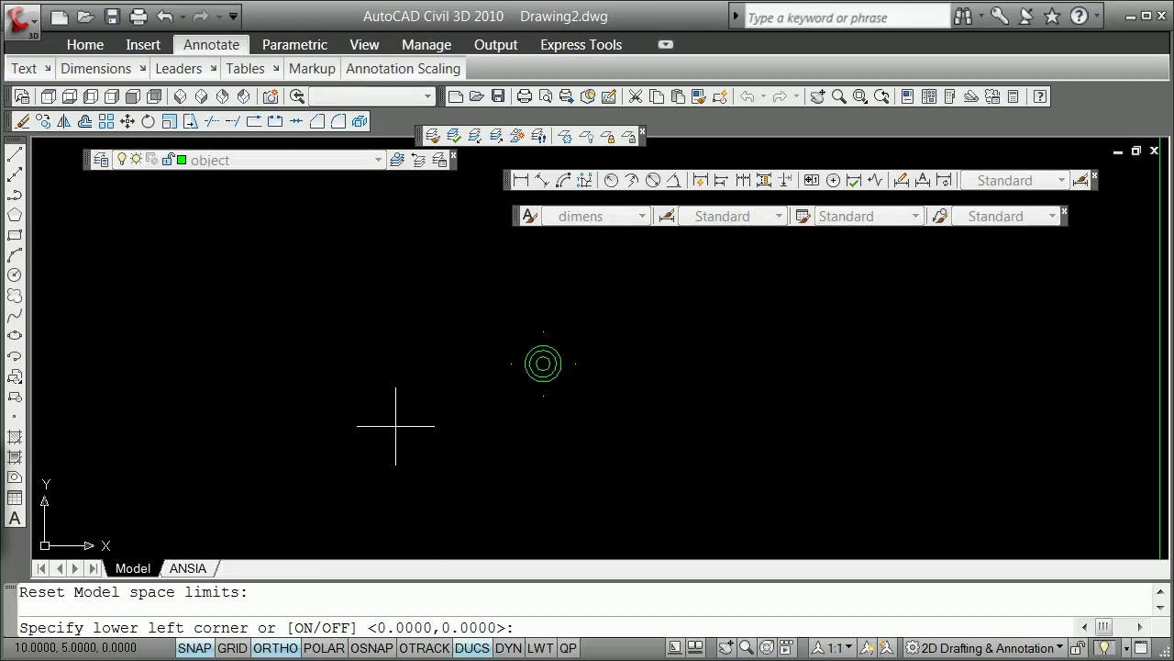
key(Return)
text(1000,1000)
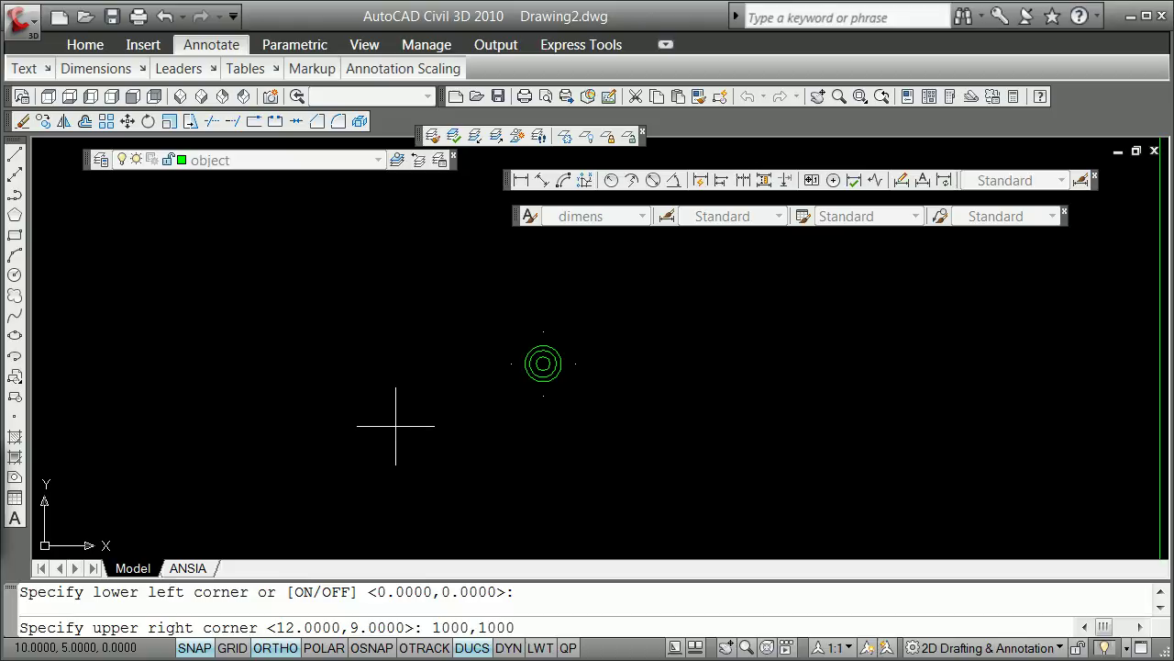
key(Return)
key(Return)
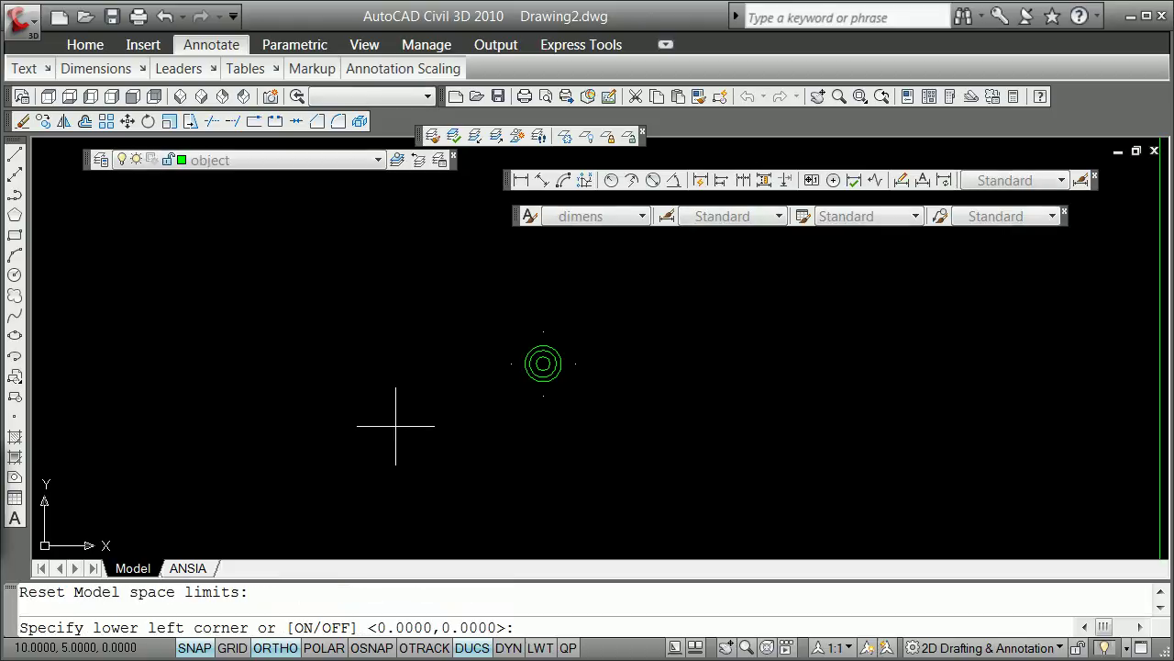
scroll(386, 385, down, 3)
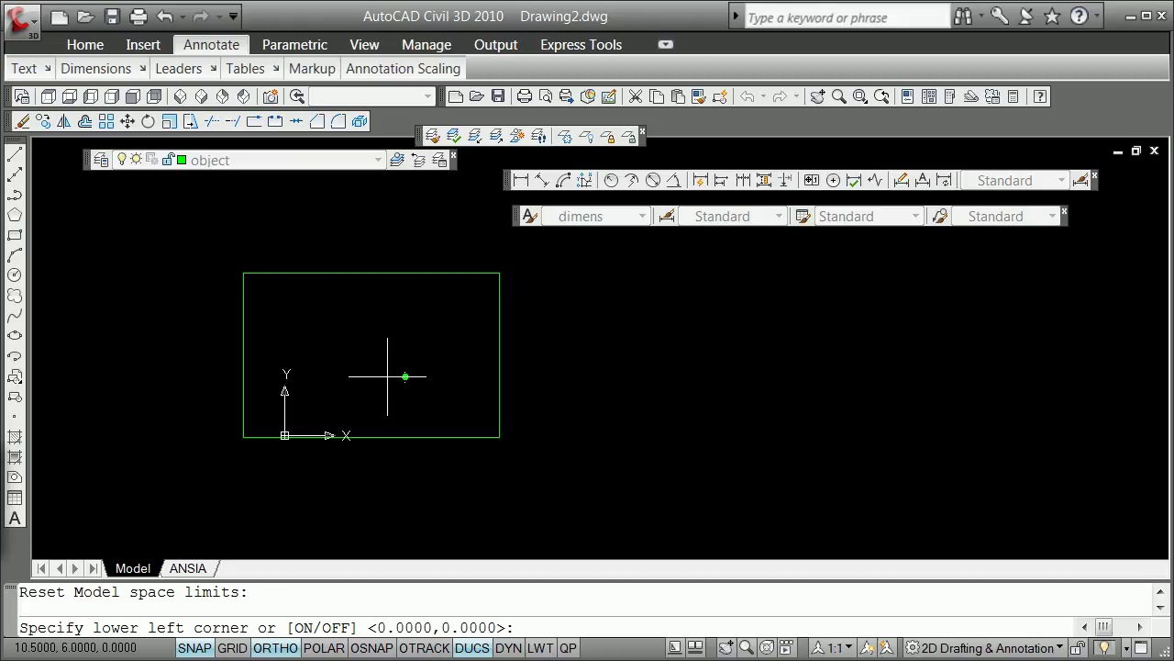
scroll(385, 378, up, 1)
key(Escape)
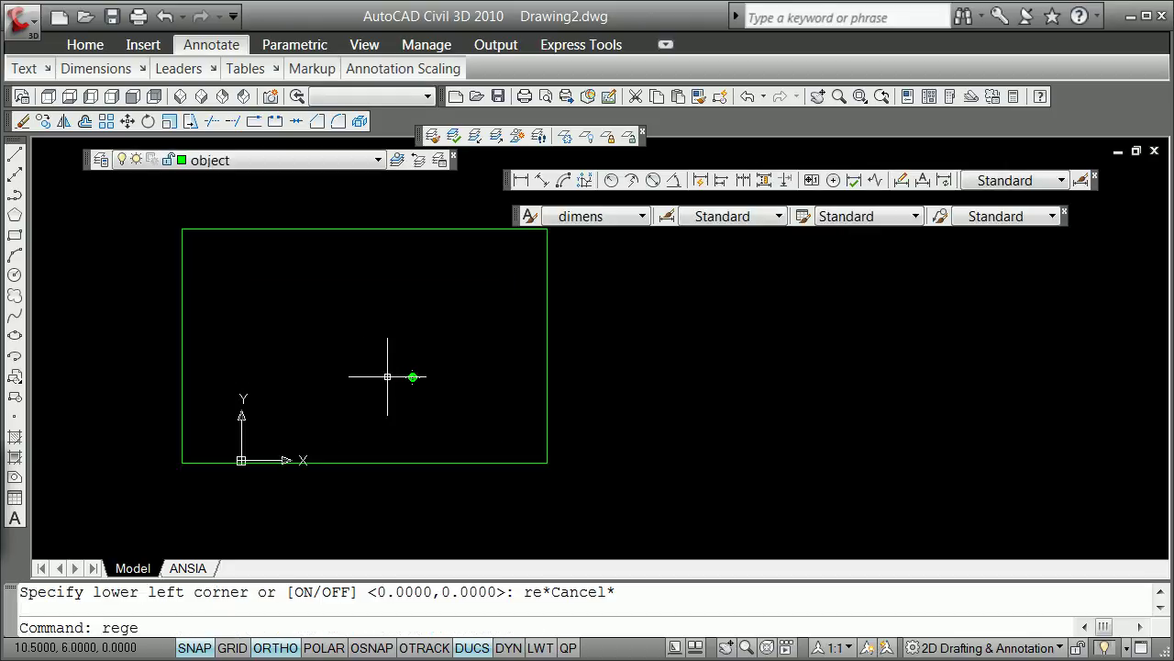
Step: Regenerate the drawing and display the dot grid, zoomed in around Mark_One
text(regen)
key(Return)
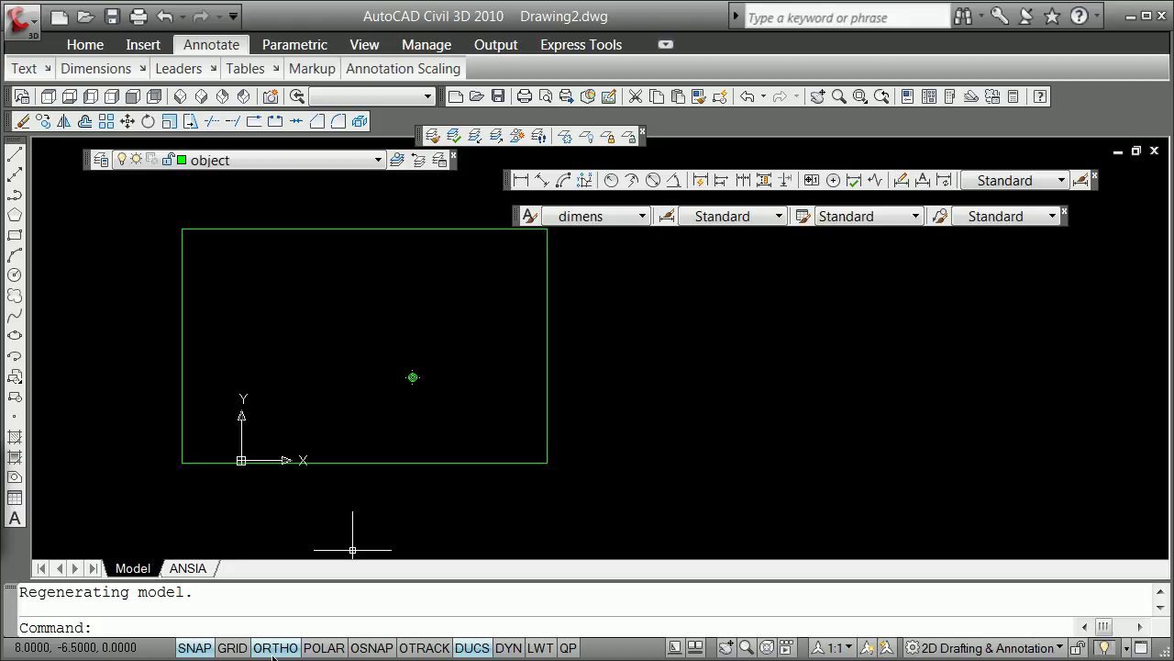
click(233, 648)
scroll(406, 376, up, 1)
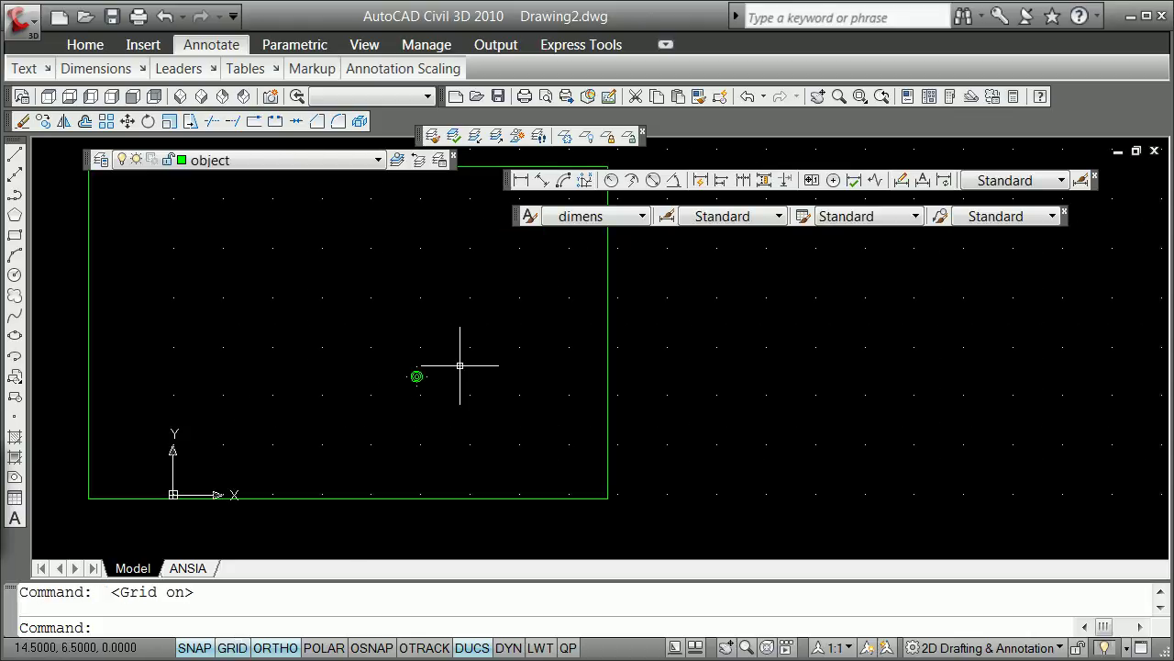
scroll(414, 376, up, 1)
text(regen)
key(Return)
scroll(409, 378, up, 2)
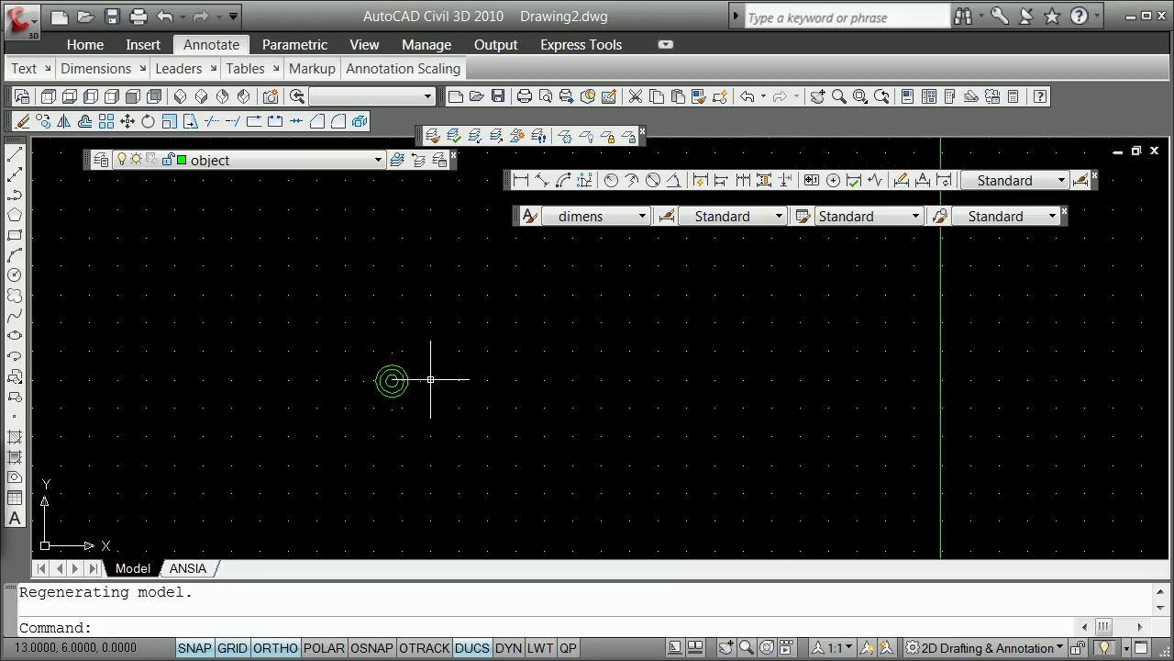
scroll(402, 379, up, 3)
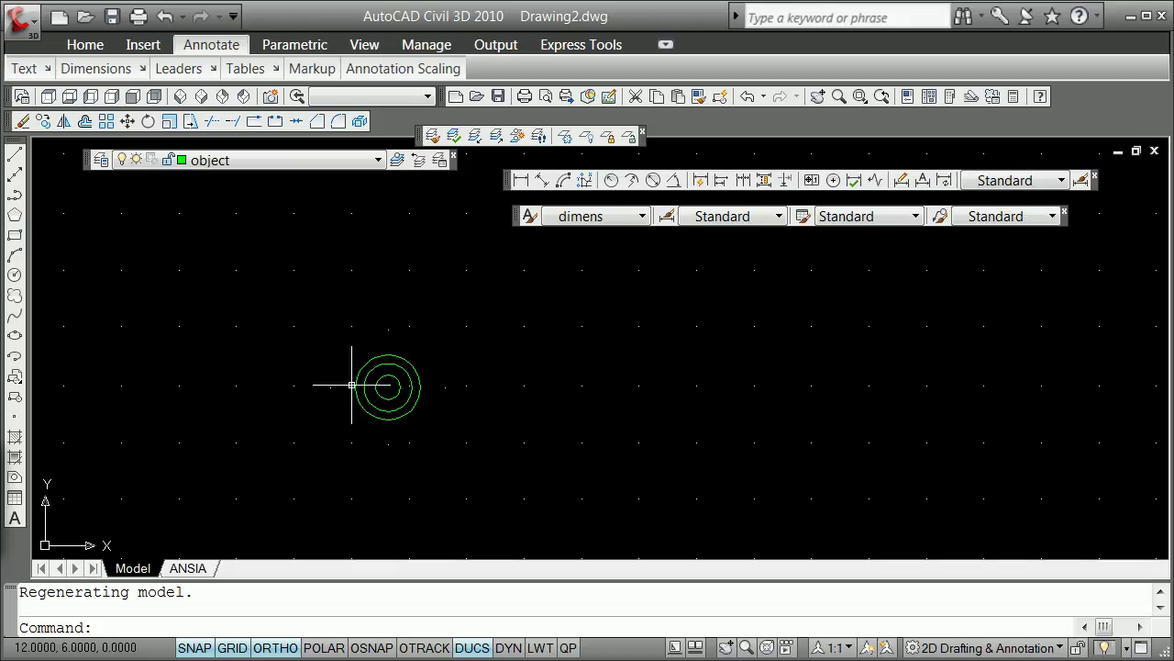
Step: Set snap and grid X/Y spacing to 1 in Drafting Settings
right_click(202, 648)
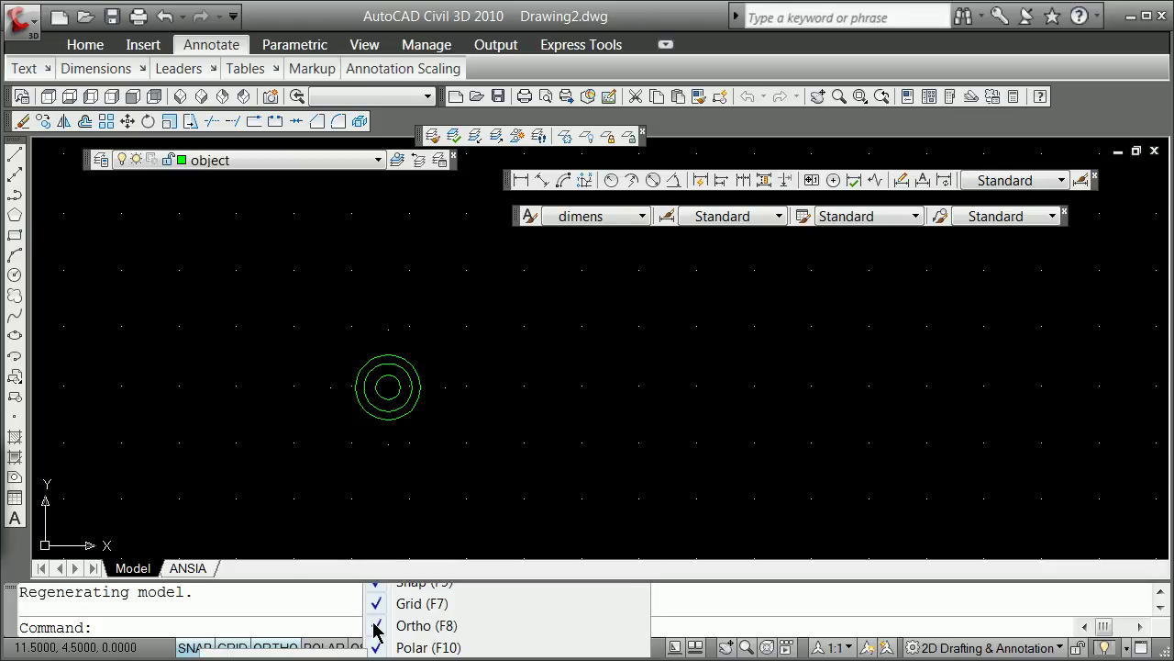
click(374, 633)
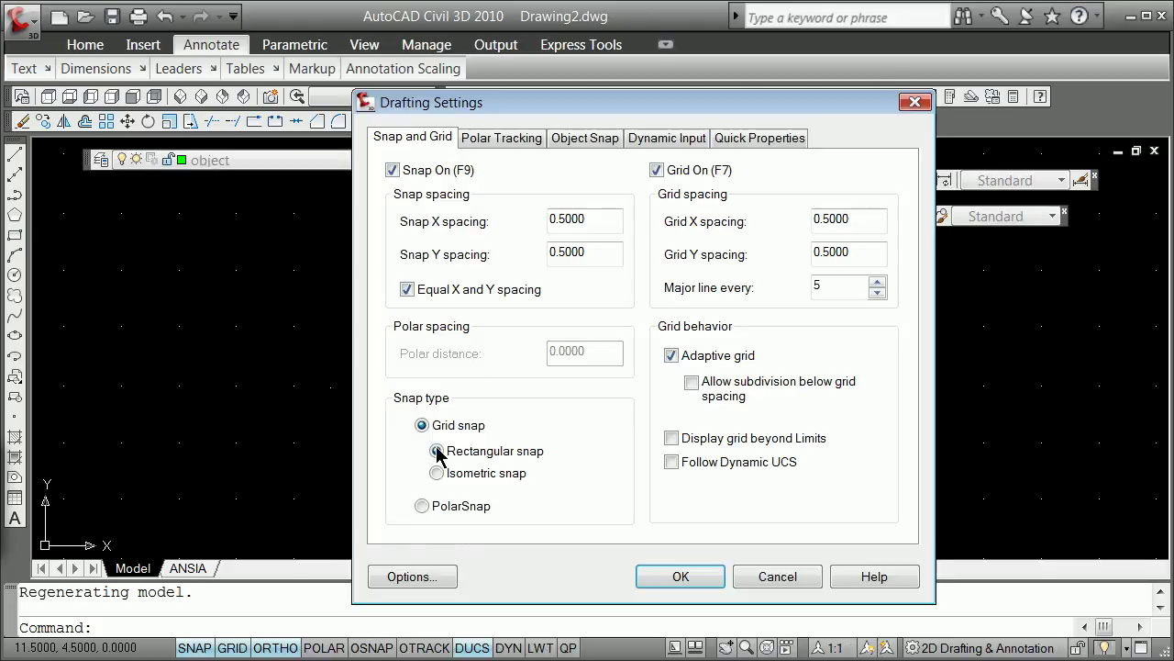
double_click(548, 219)
text(1)
click(562, 257)
double_click(812, 221)
text(1)
key(Tab)
text(1)
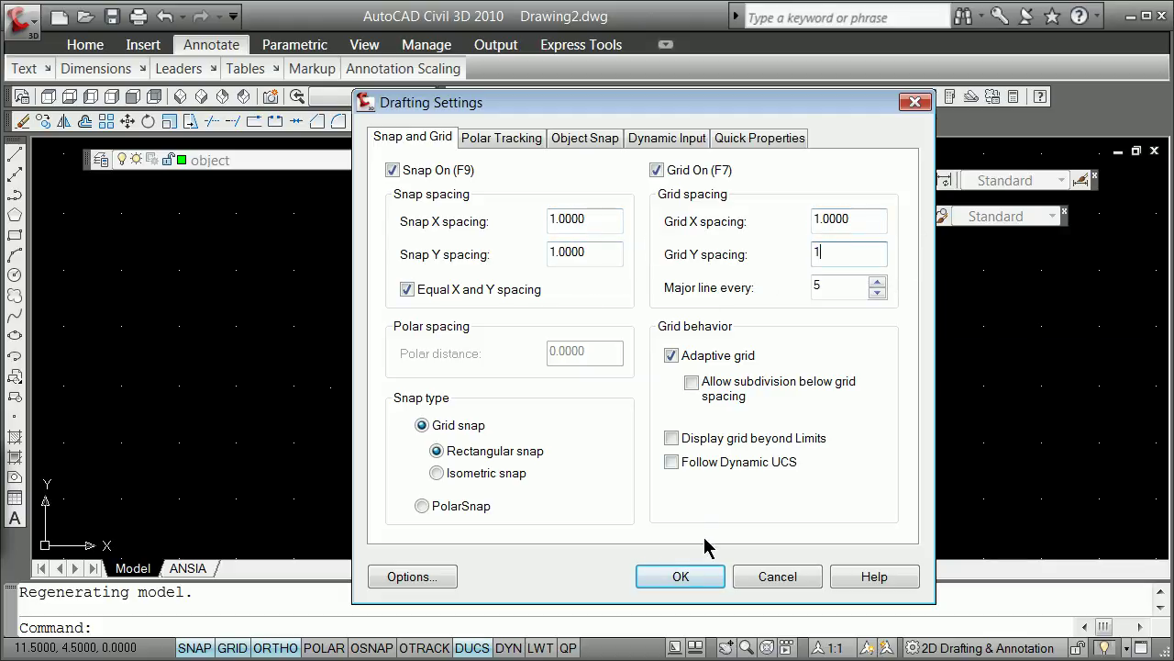
click(684, 576)
Step: Erase the Mark_One circles with snap and grid off, then restore both with F9 and F7
text(e)
key(Return)
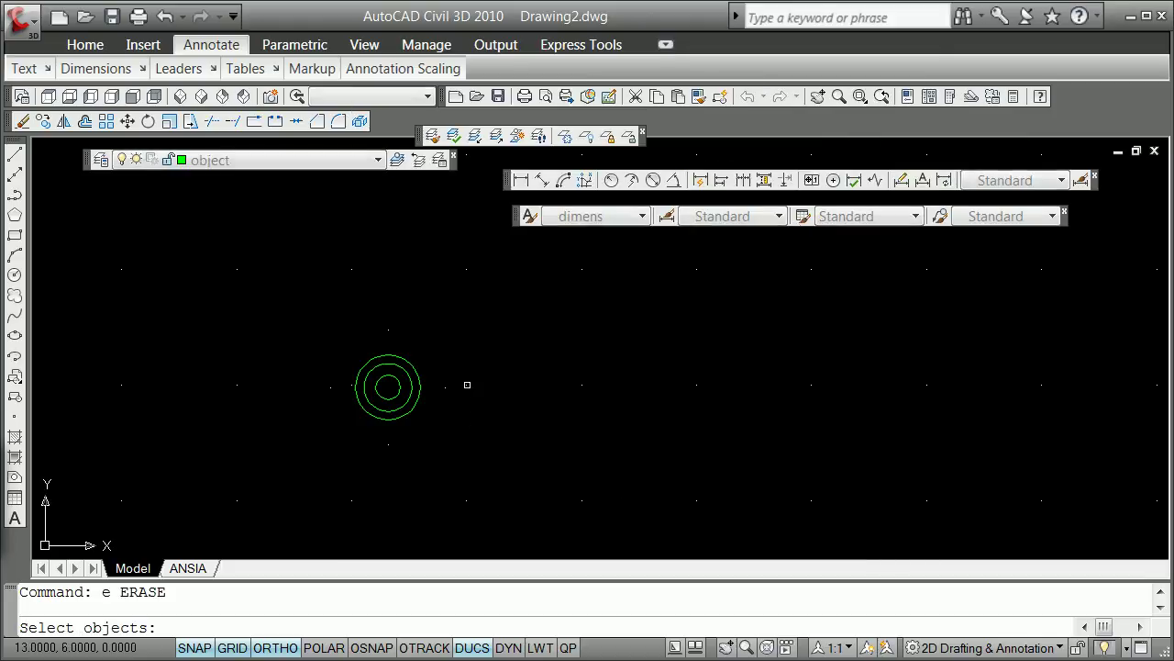
click(351, 385)
click(351, 385)
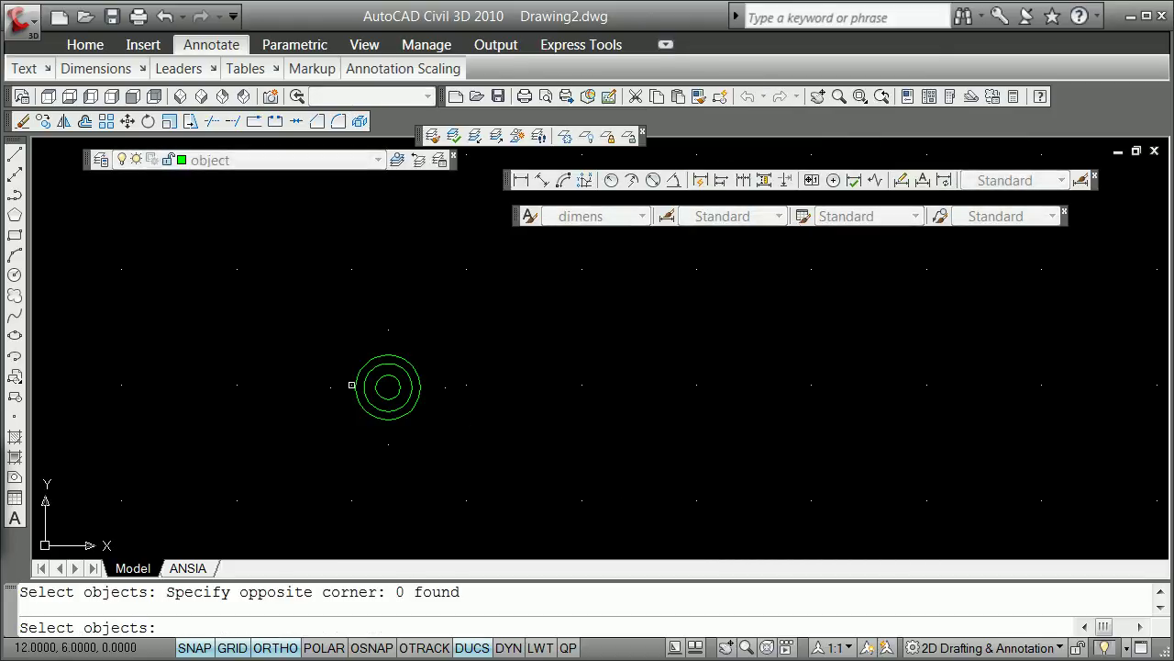
key(Escape)
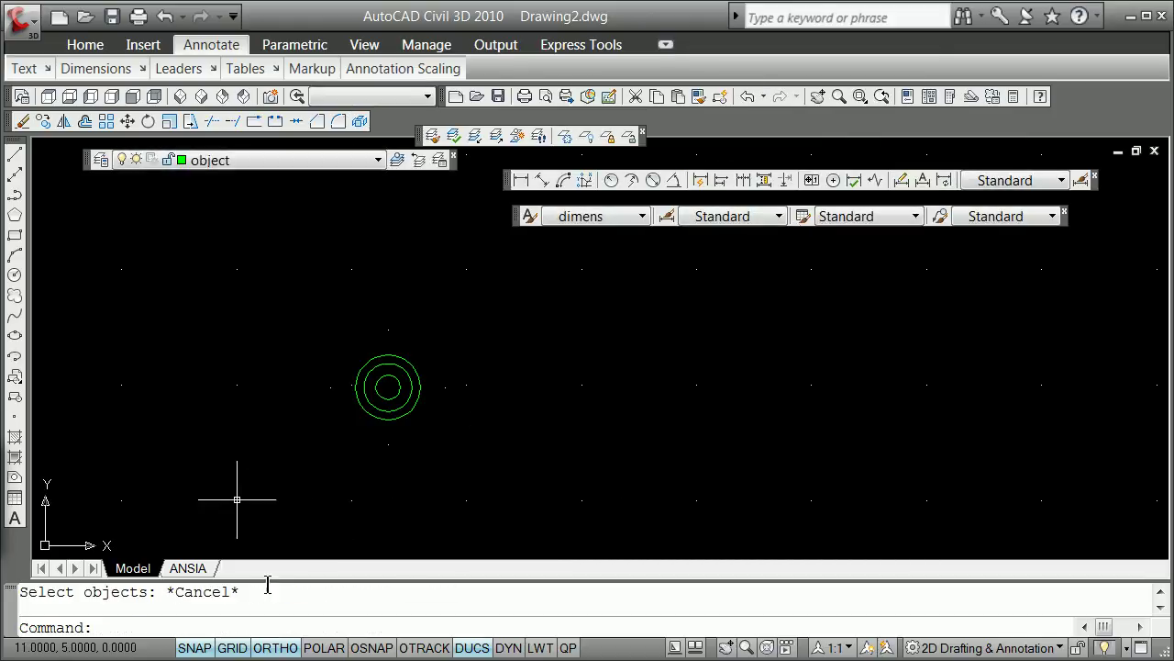
click(205, 651)
click(244, 648)
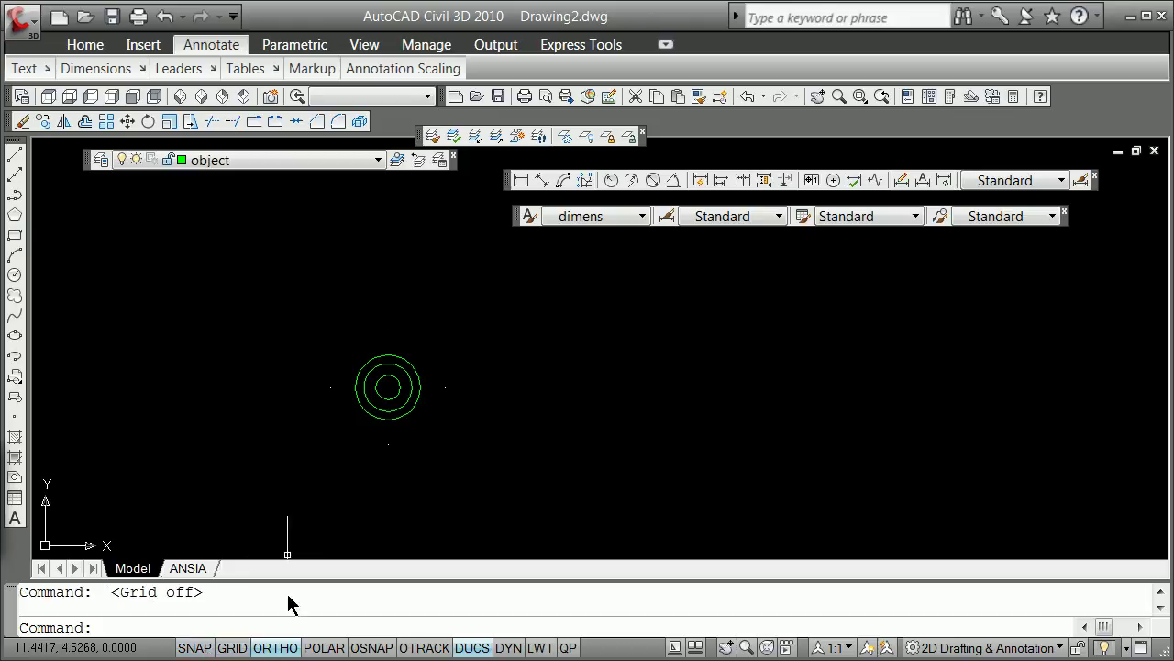
click(389, 409)
text(e)
key(Return)
key(F9)
key(F7)
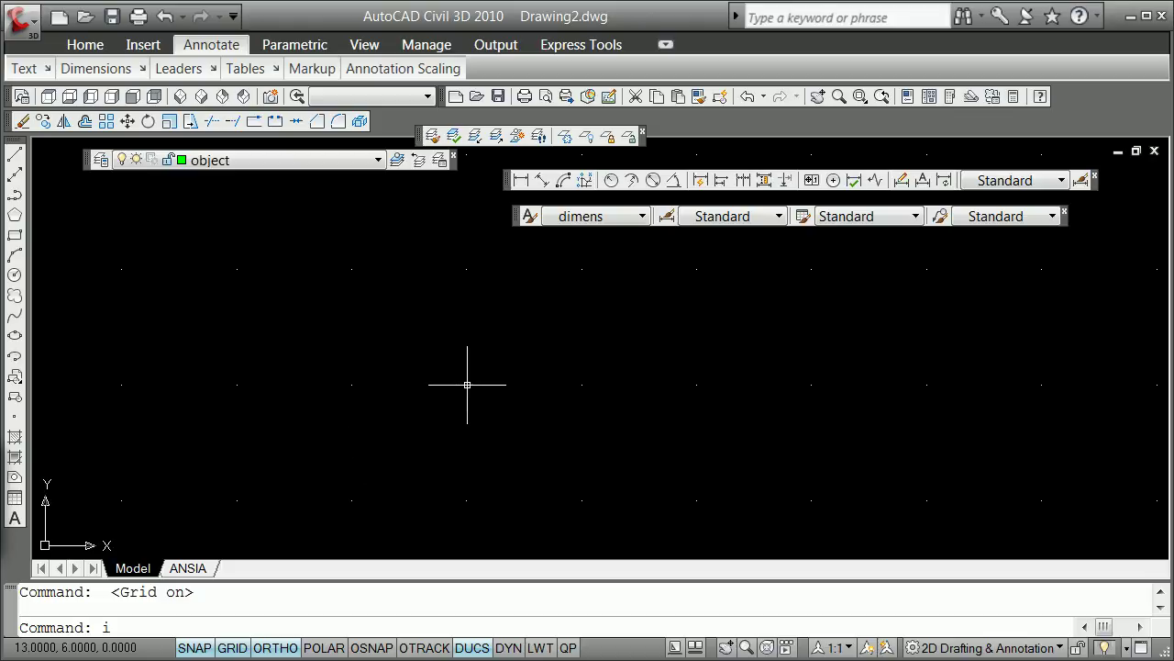
Step: Insert the first Mark_One block at a grid point with 0° rotation
key(Return)
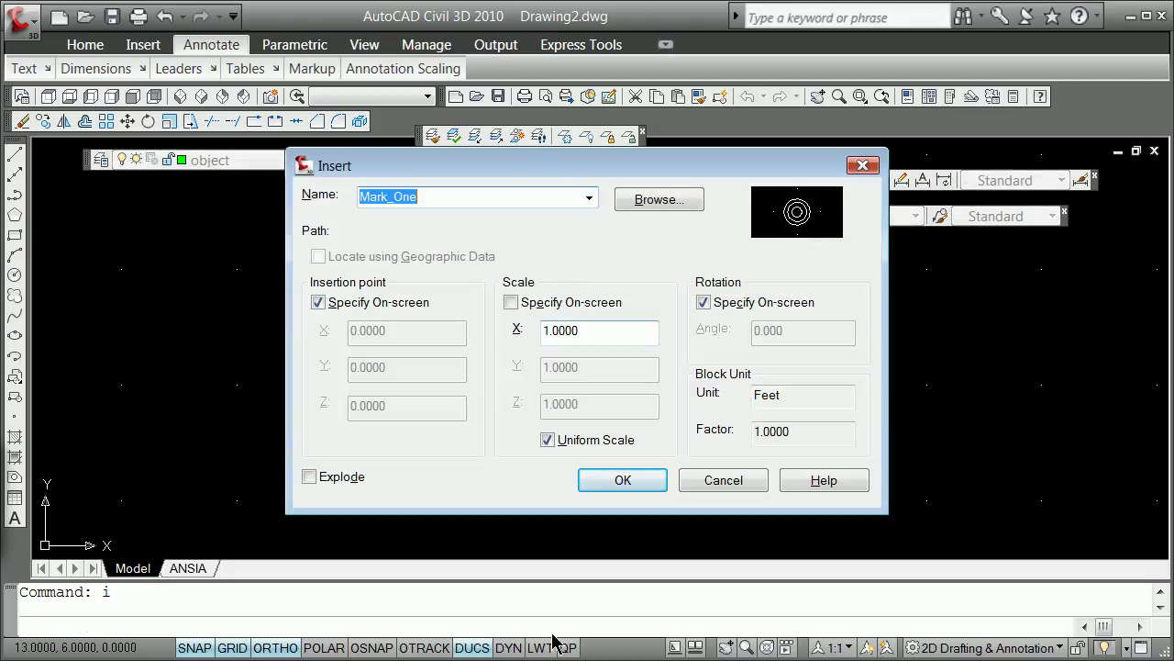
click(615, 486)
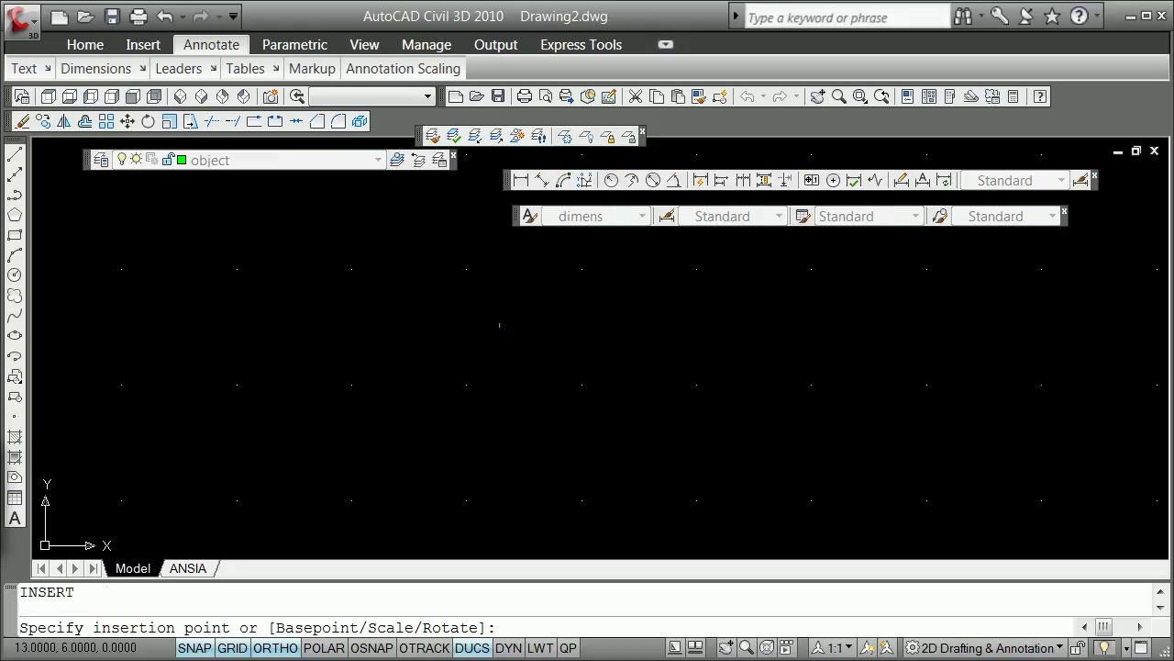
click(467, 500)
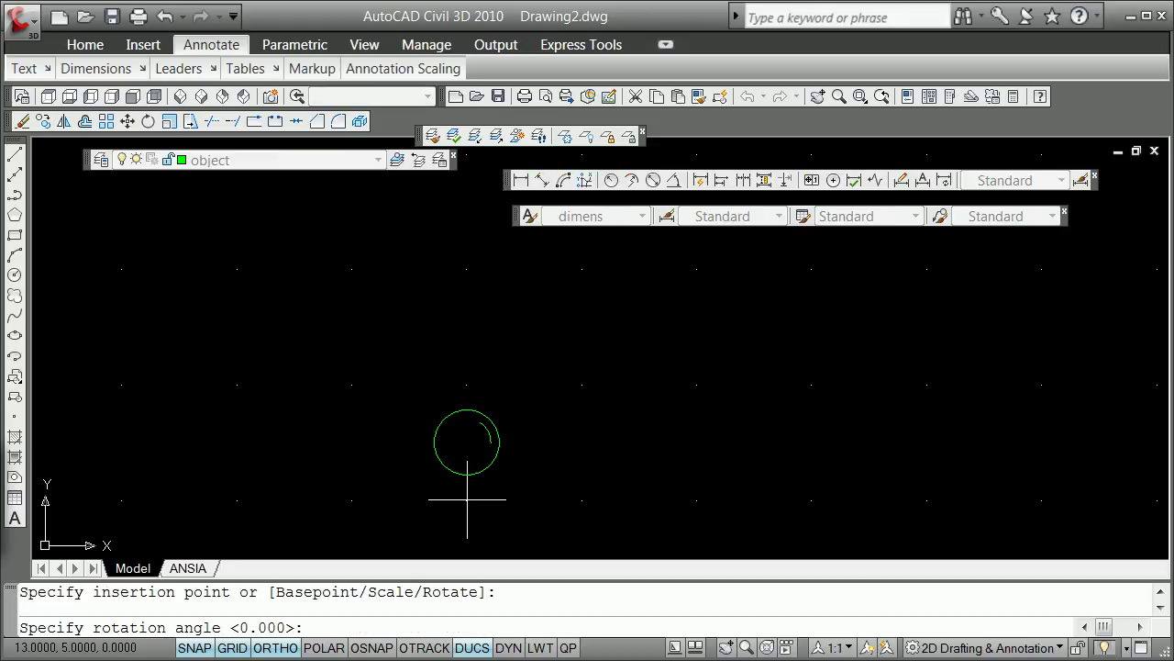
key(Escape)
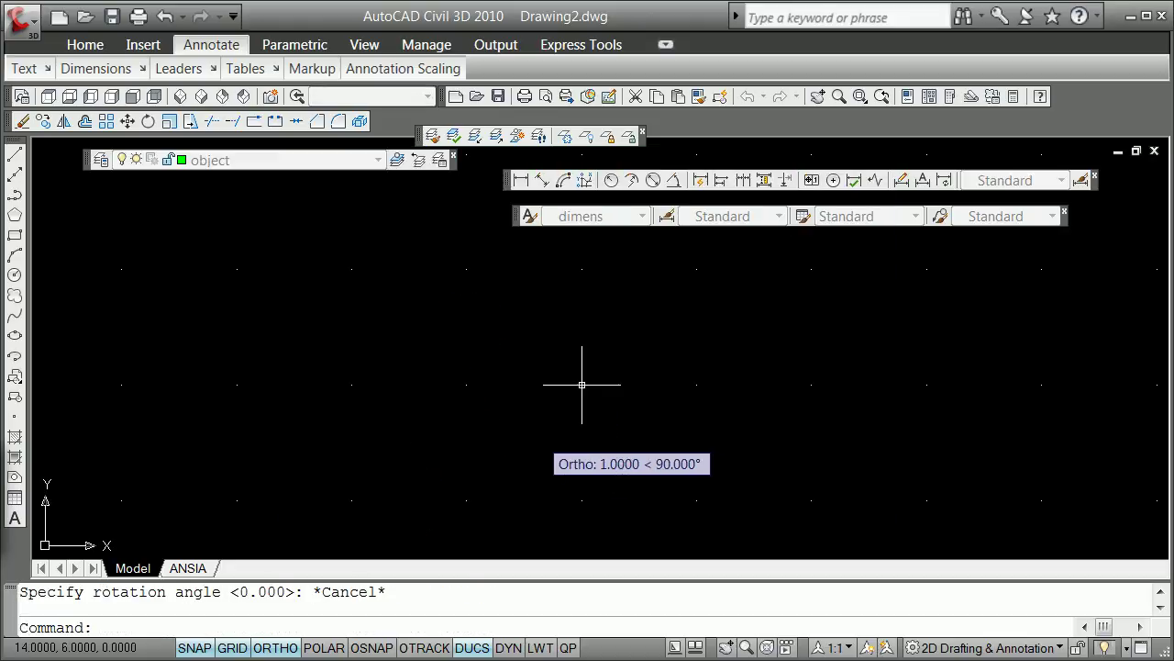
key(Return)
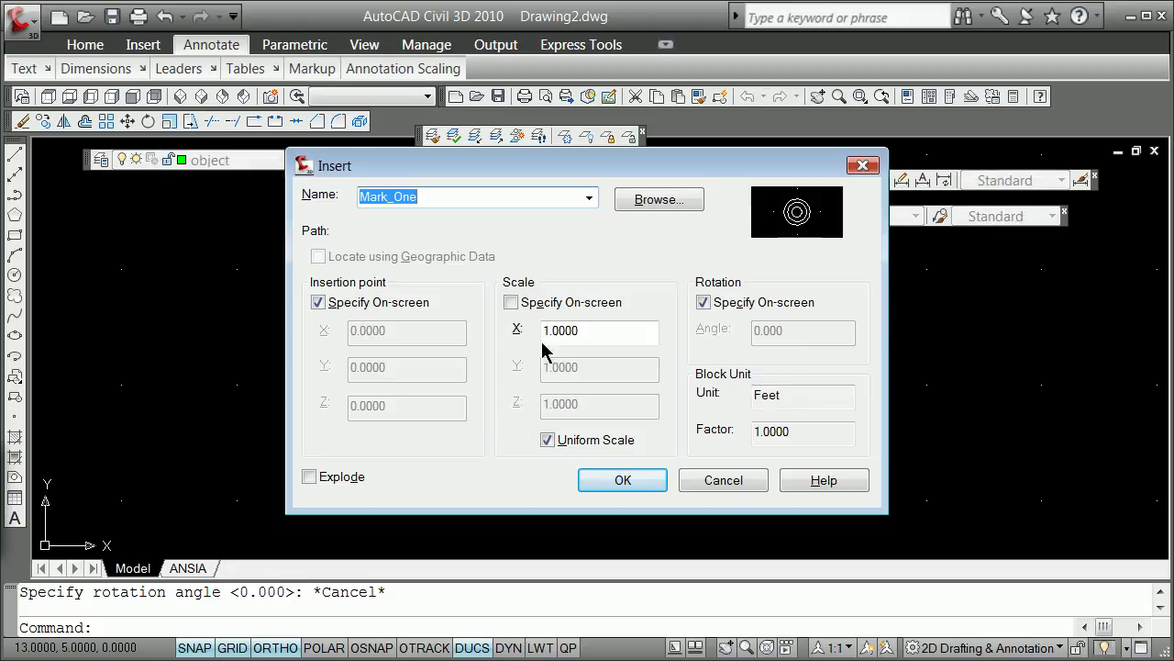
click(590, 483)
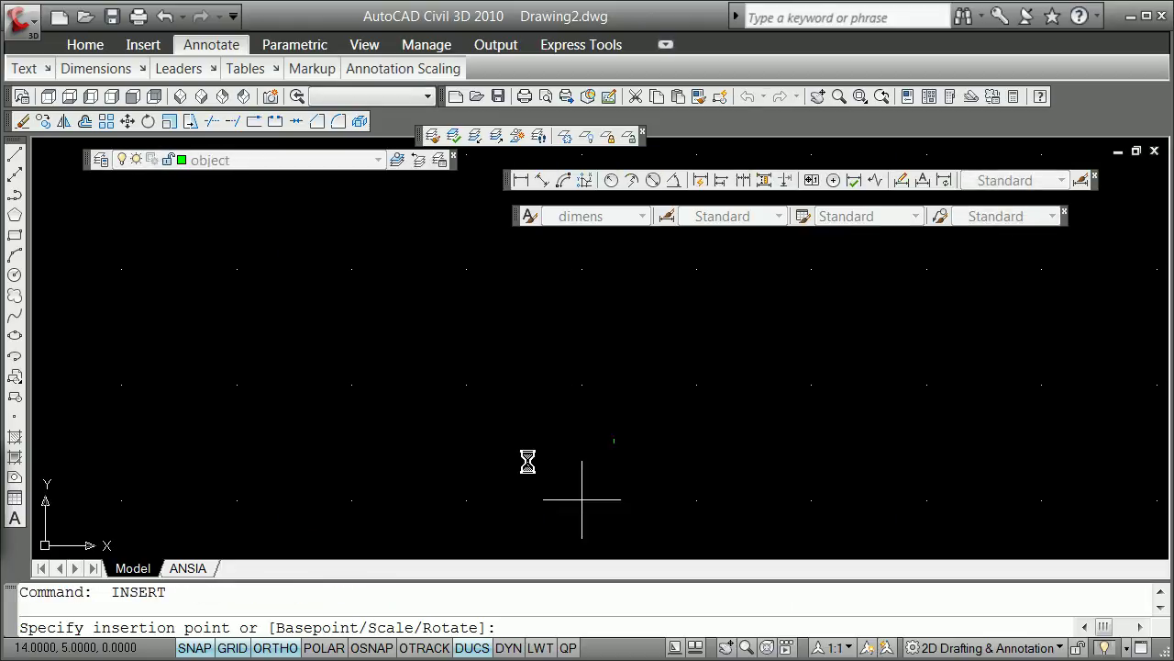
click(467, 384)
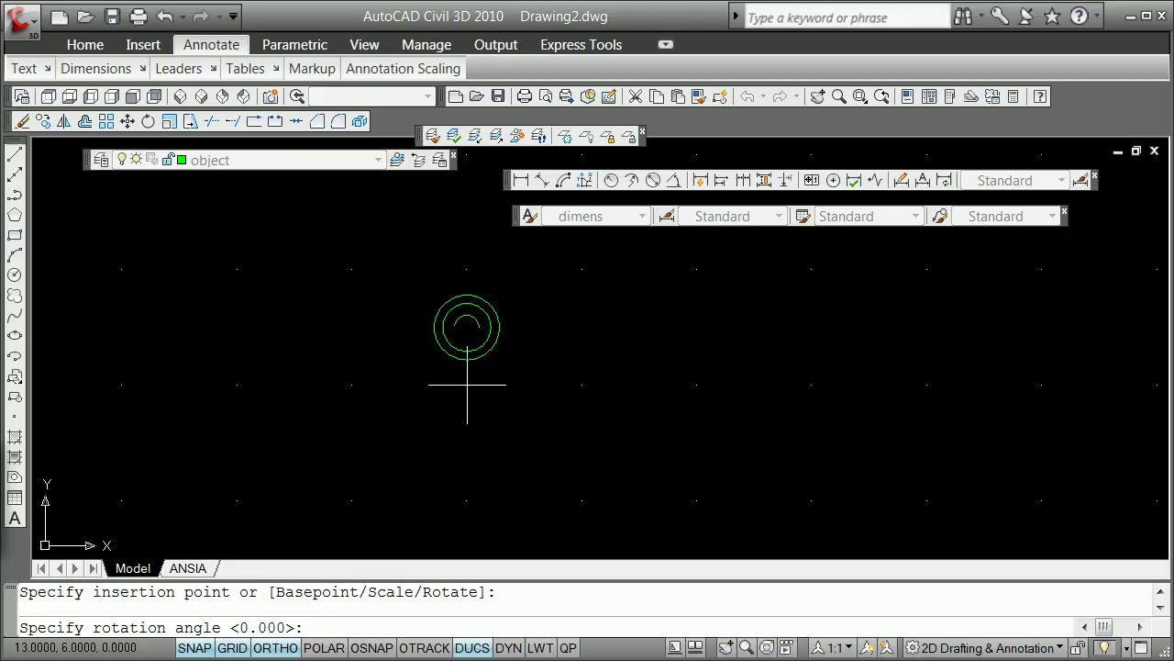
click(582, 384)
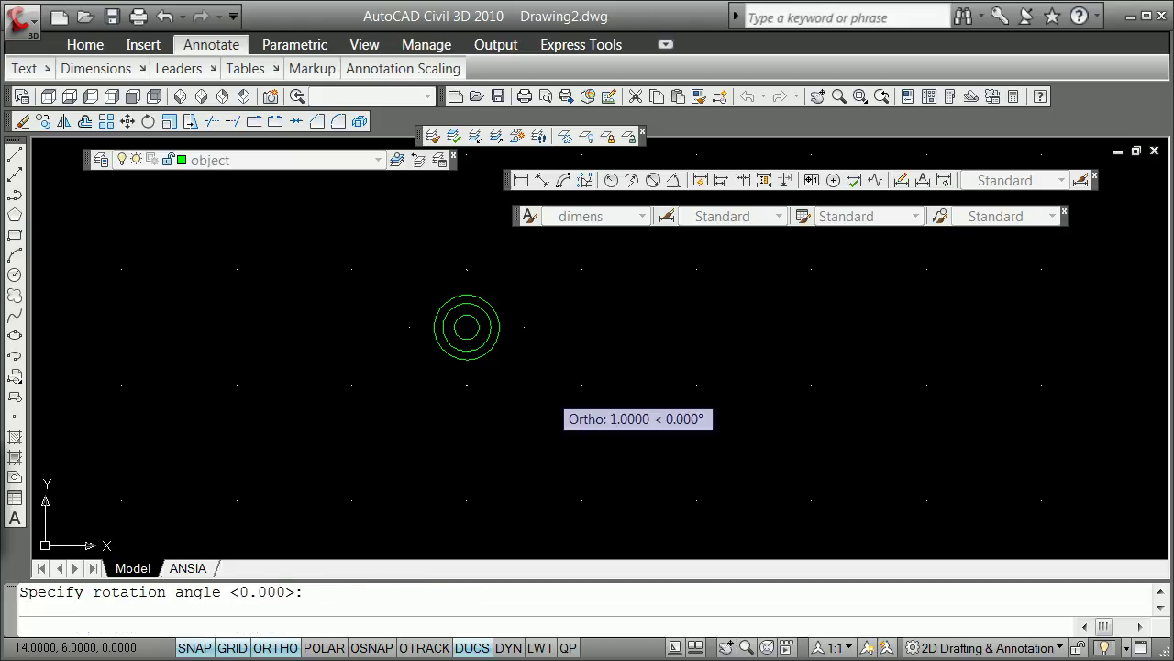
Step: Insert a second Mark_One block to its right on the same grid row
key(Return)
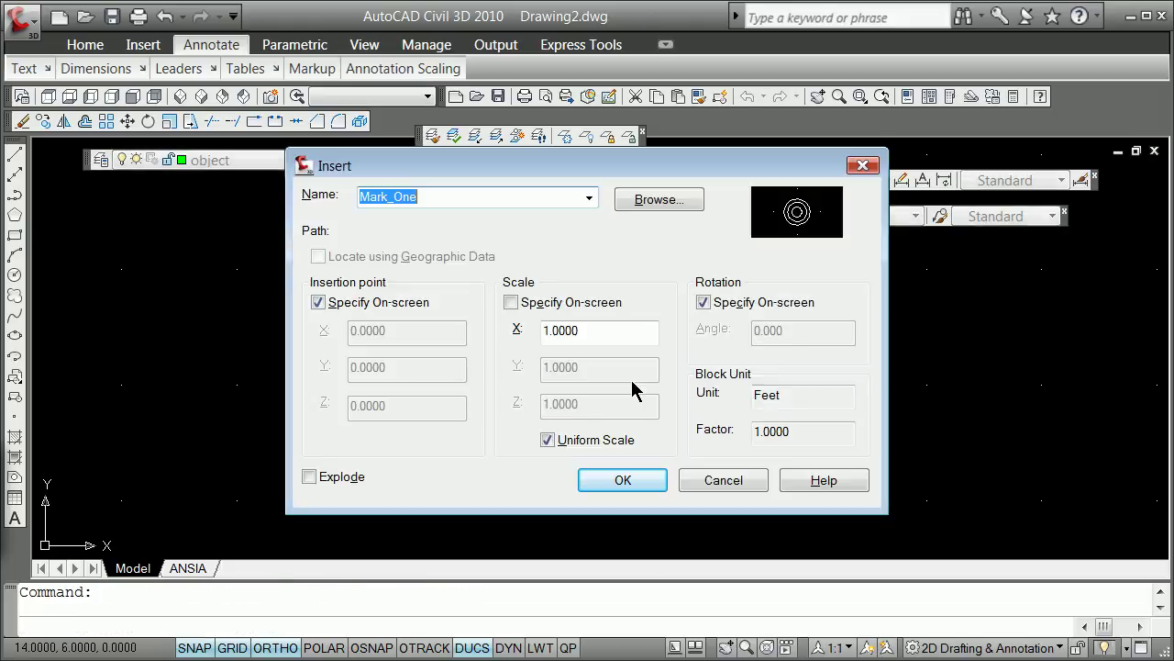
click(601, 484)
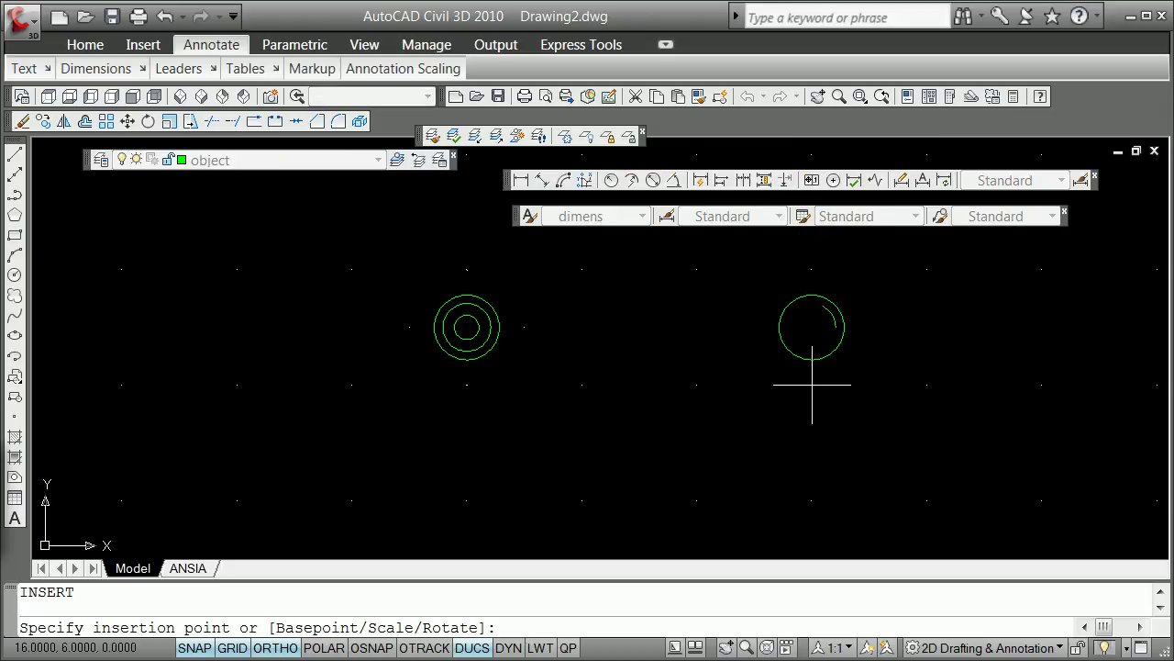
click(812, 384)
key(Escape)
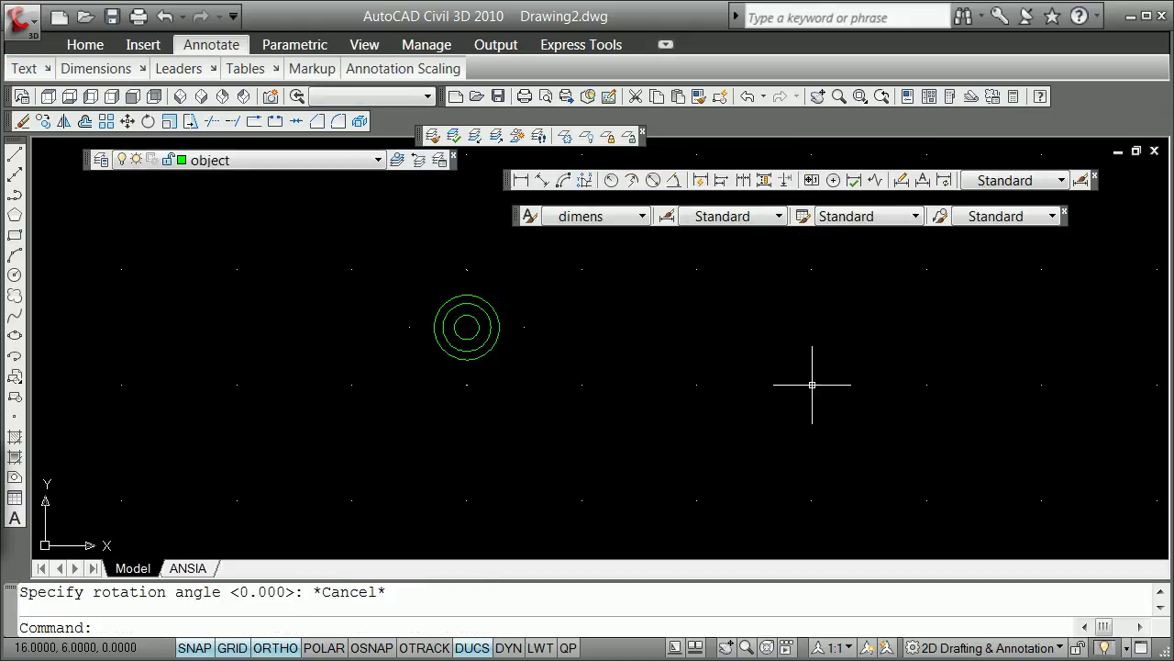
key(Return)
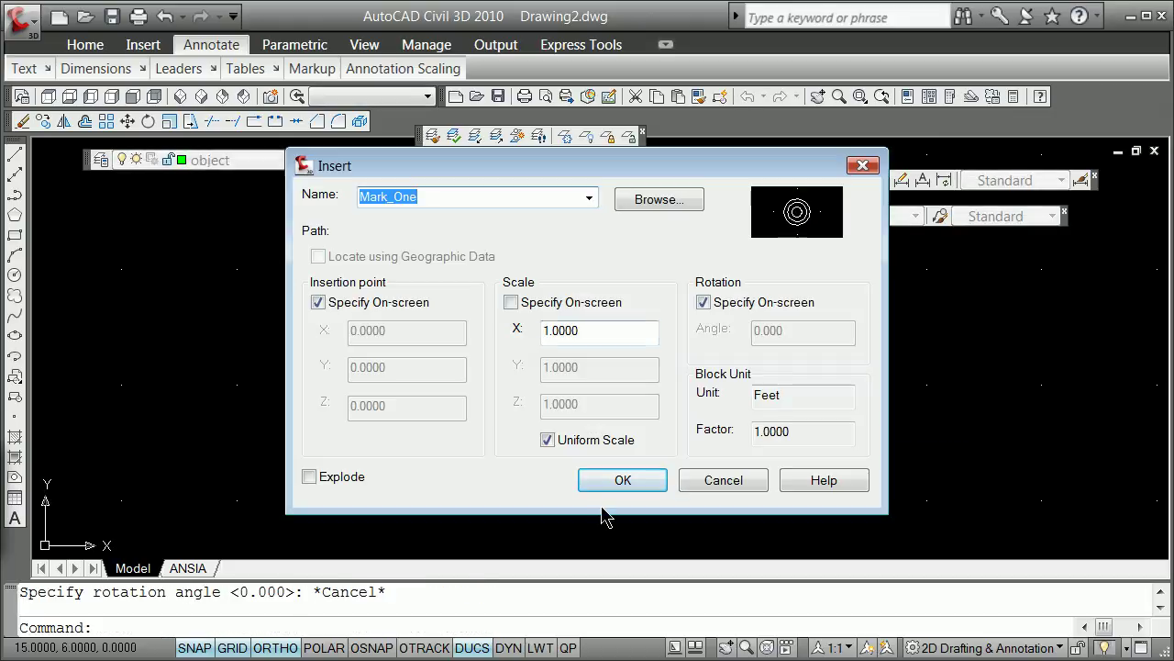
click(623, 483)
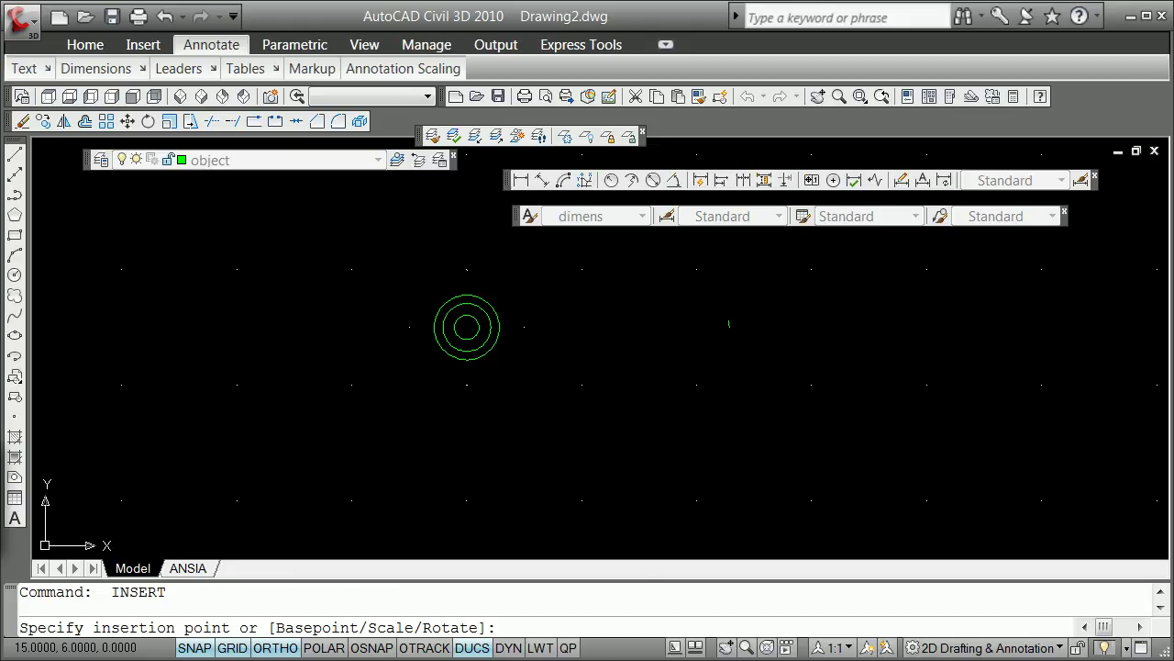
click(812, 385)
key(Return)
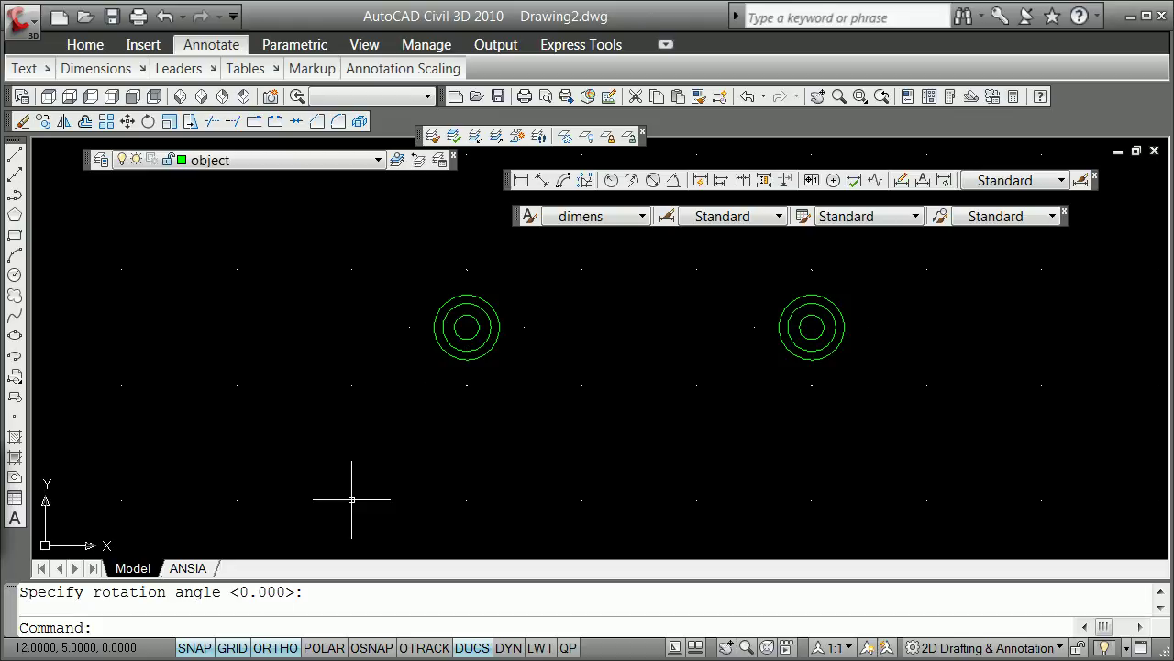
Step: With snap and grid off, draw a line node-to-node between the two blocks
click(193, 648)
click(231, 648)
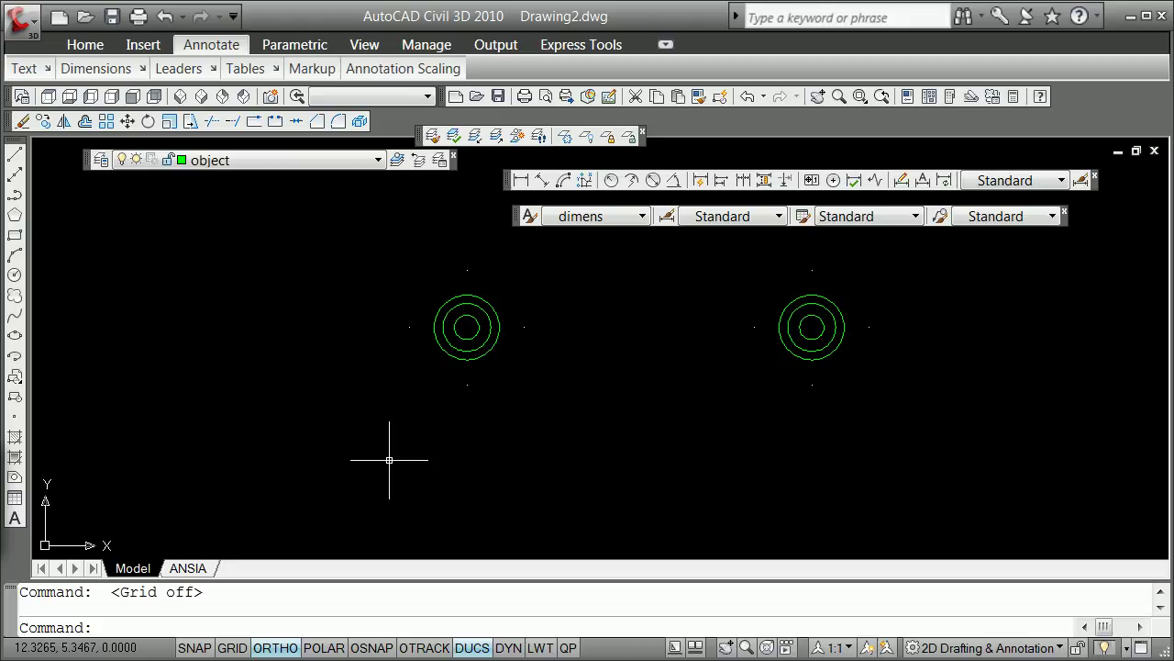
text(line)
key(Return)
text(node)
key(Return)
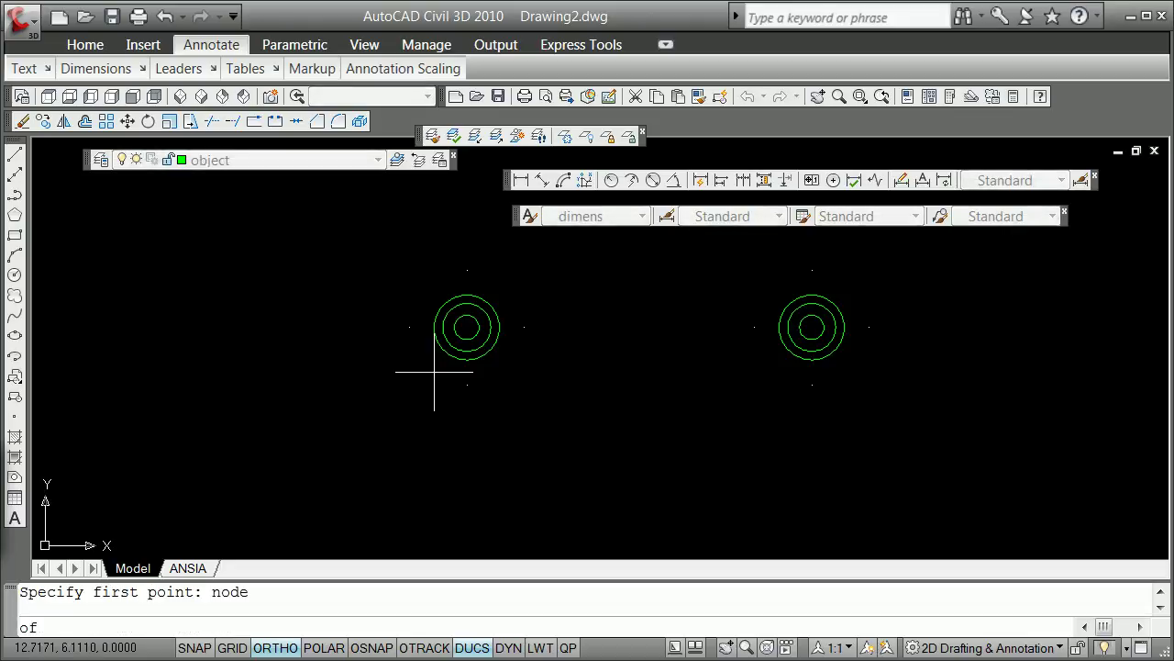
click(524, 327)
text(node)
key(Return)
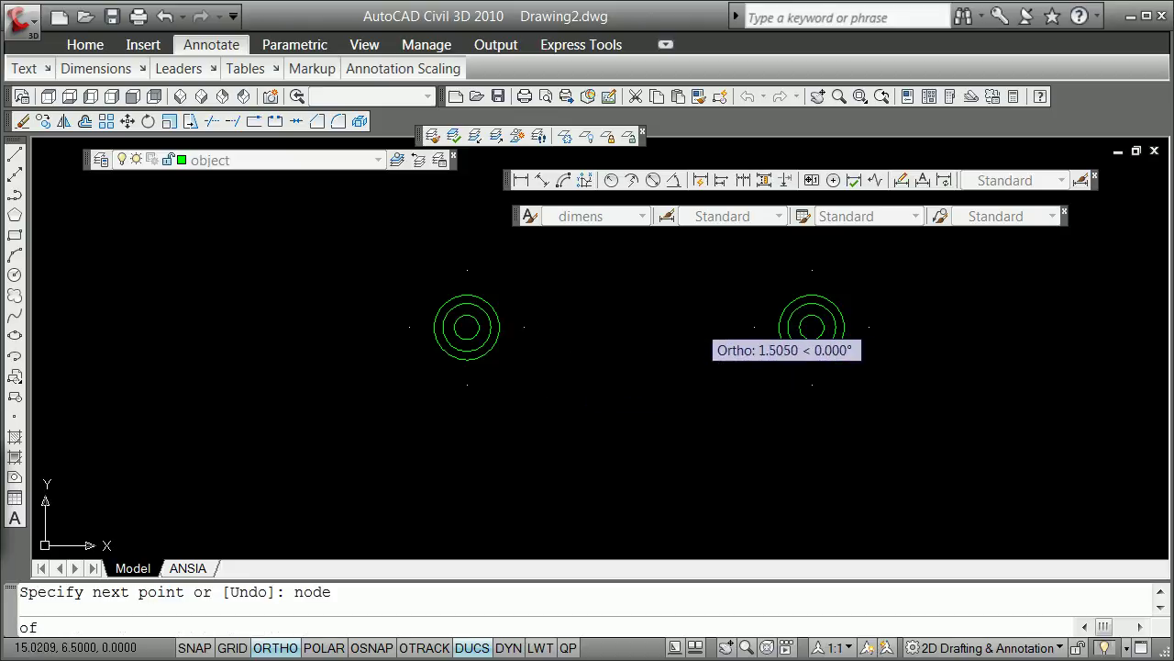
click(757, 327)
key(Return)
Step: Start another line from a block insertion point via INS snap, then cancel it
text(line)
key(Return)
text(ins)
key(Return)
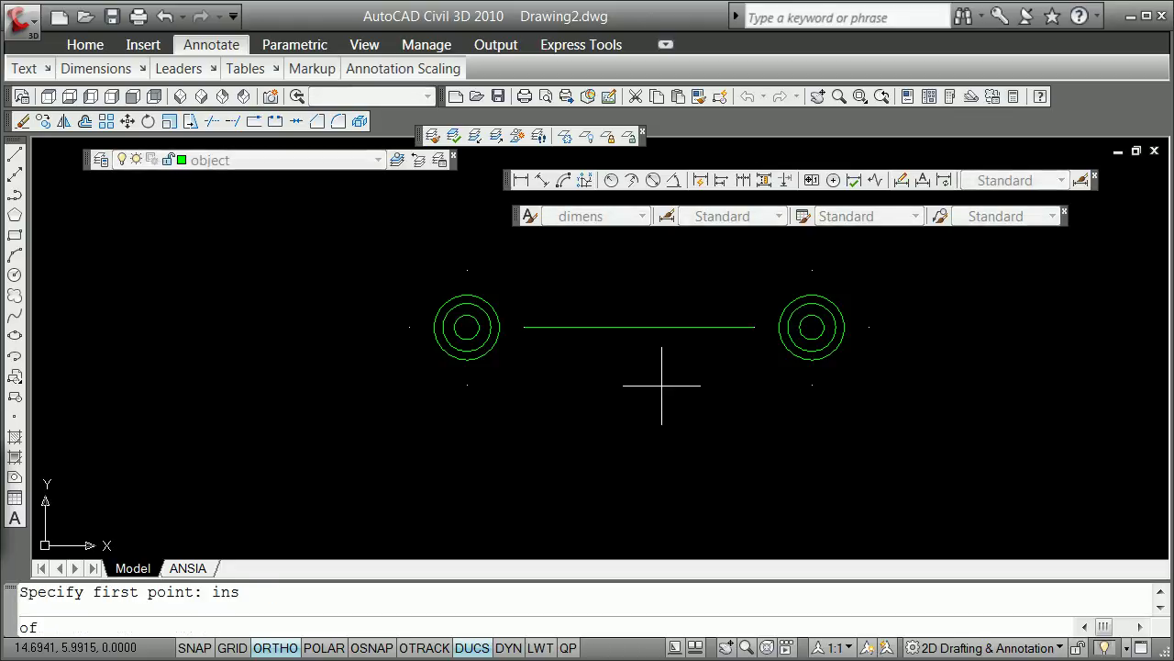
click(469, 385)
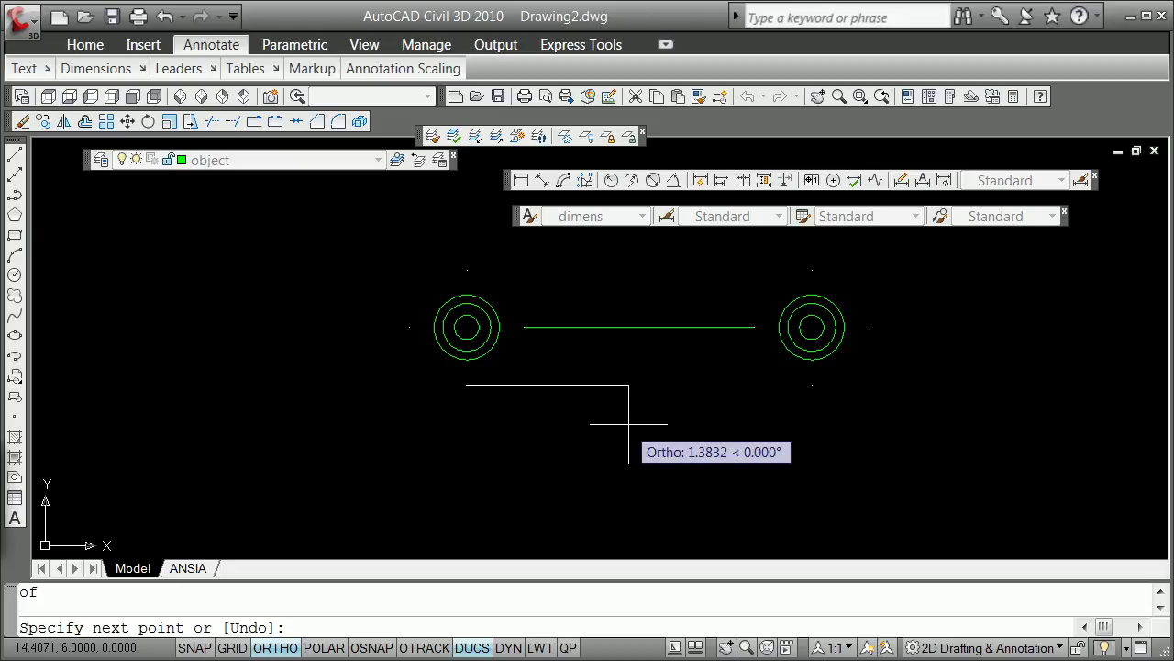
key(Escape)
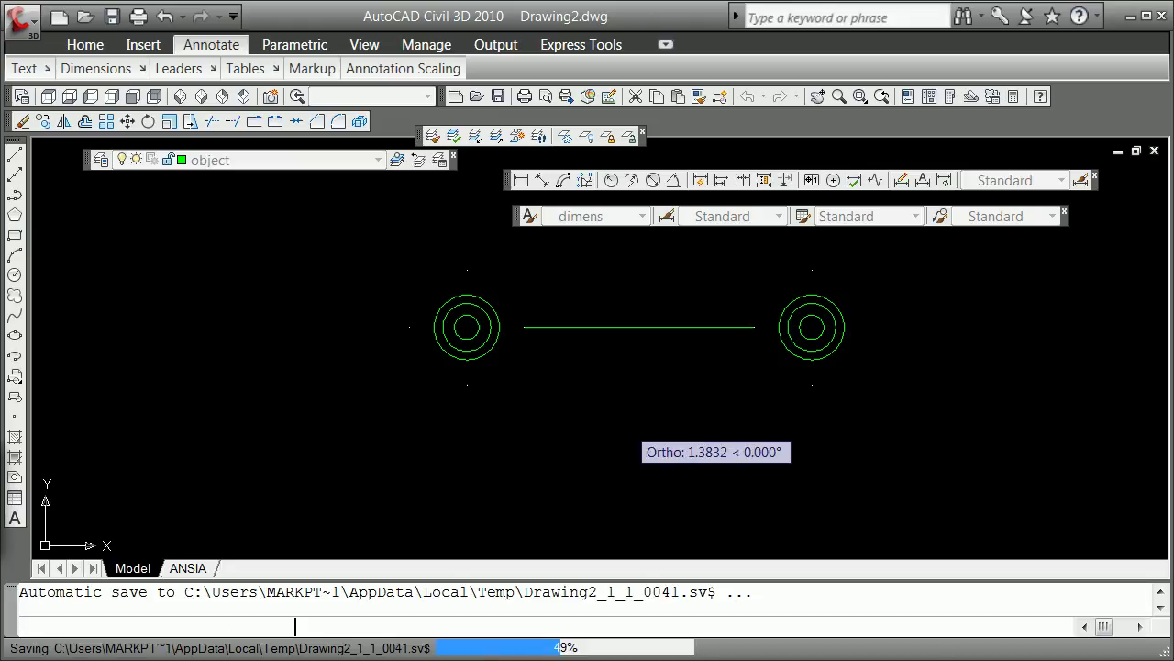